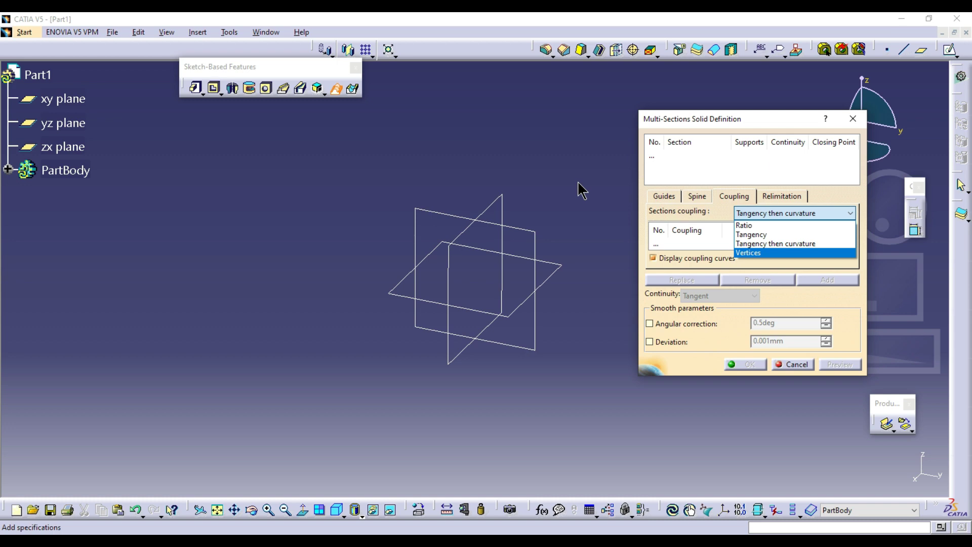
Cancel the multi-sections solid definition without creating a feature.
left_click(673, 193)
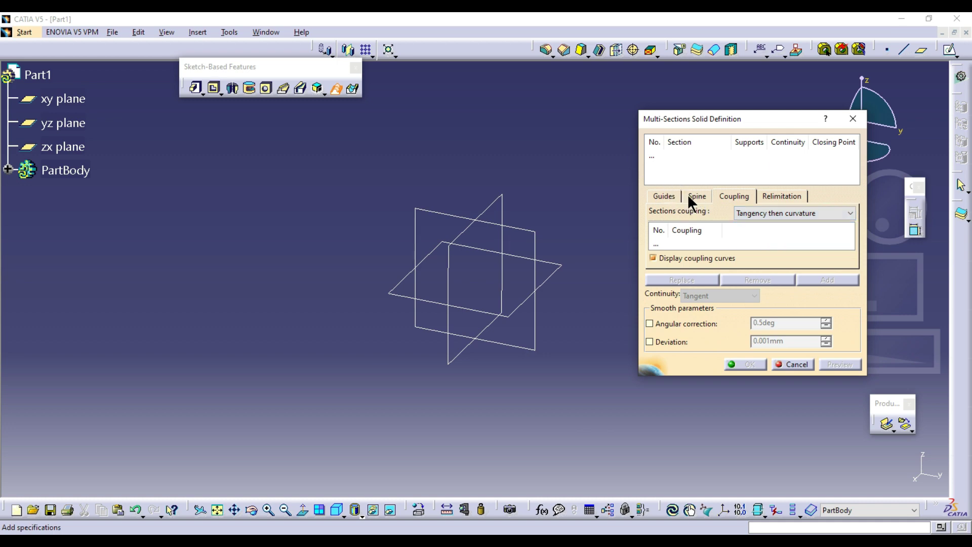
left_click(793, 364)
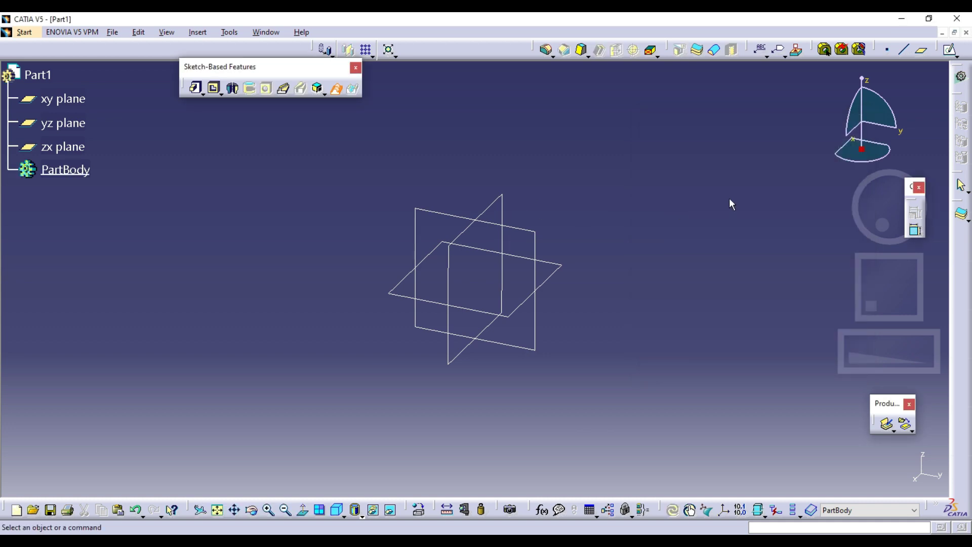
Sketch a centred rectangle about 146 mm wide and 115 mm high at the origin of the zx plane.
left_click(950, 49)
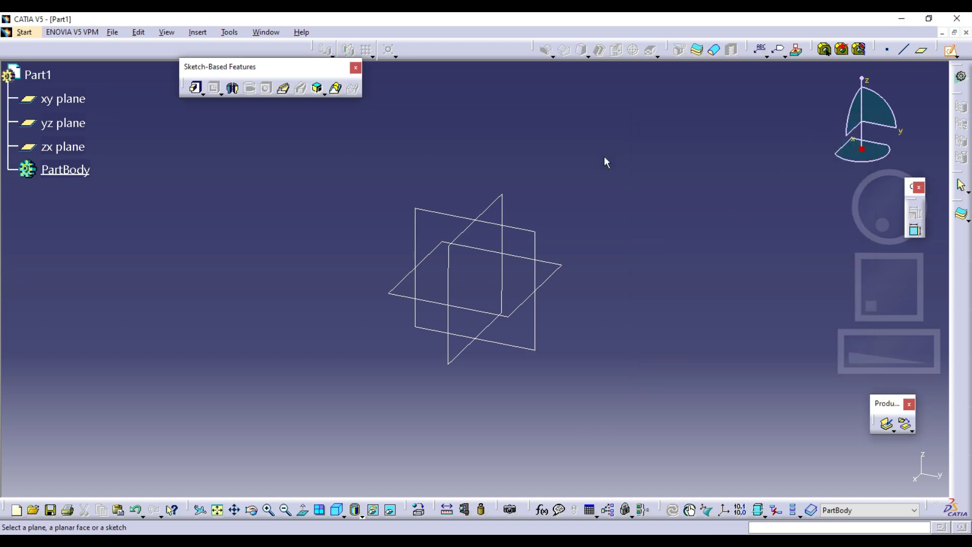
left_click(462, 220)
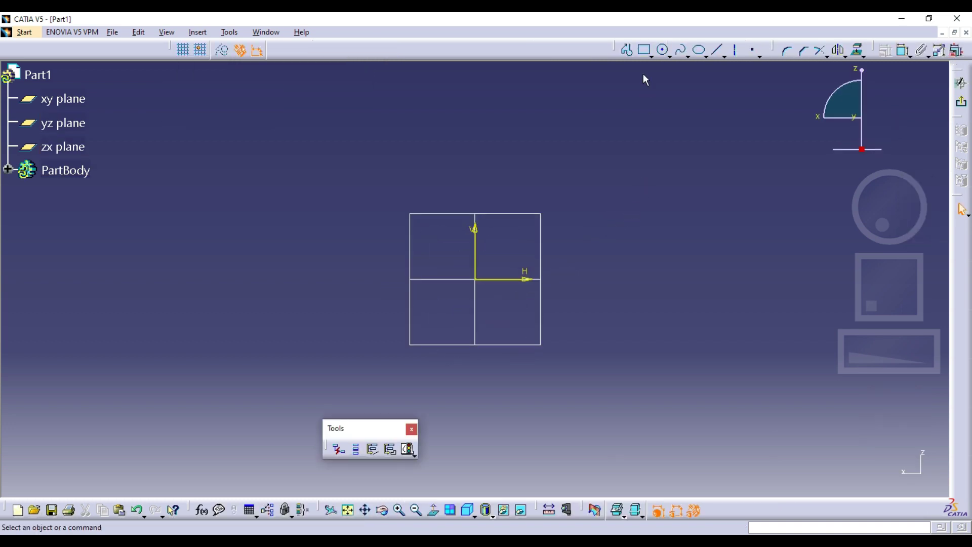
left_click(650, 56)
left_click(661, 191)
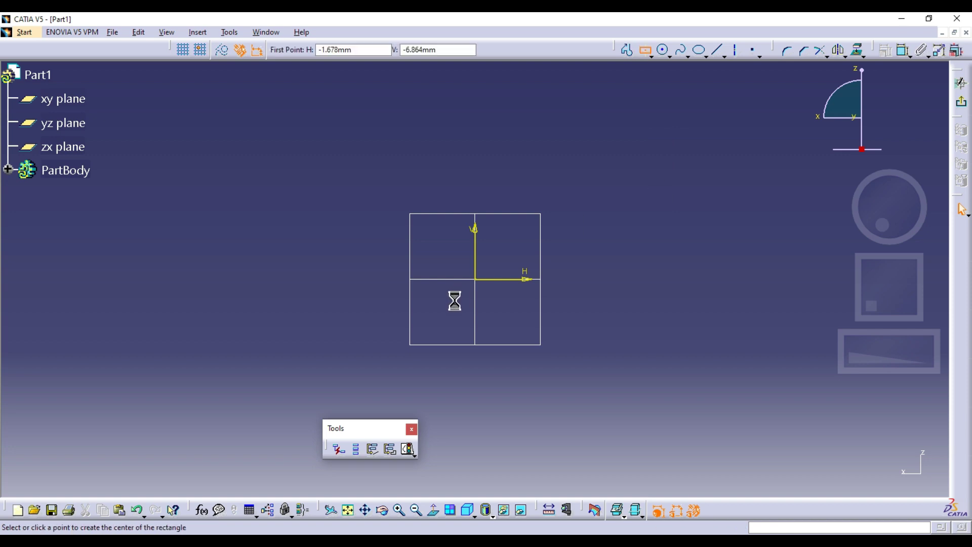
left_click(476, 279)
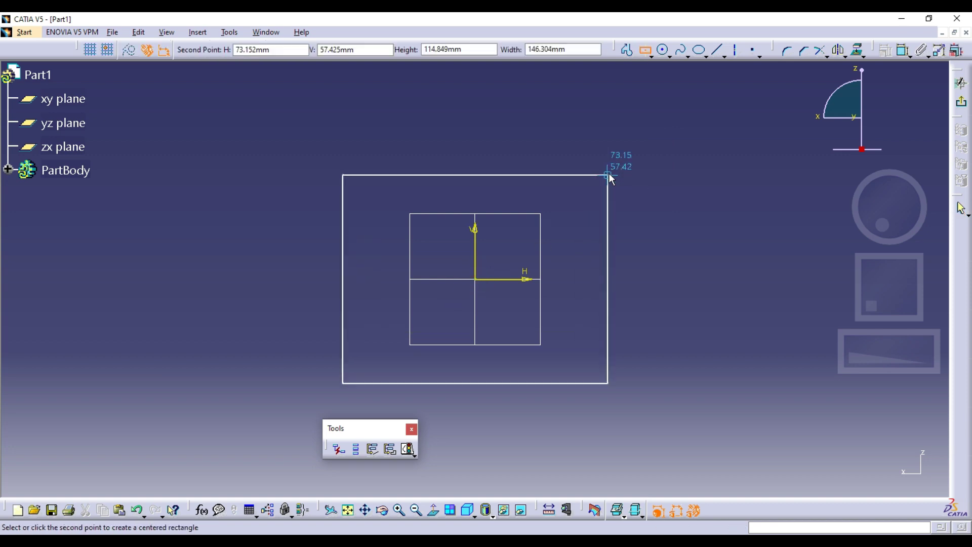
left_click(608, 174)
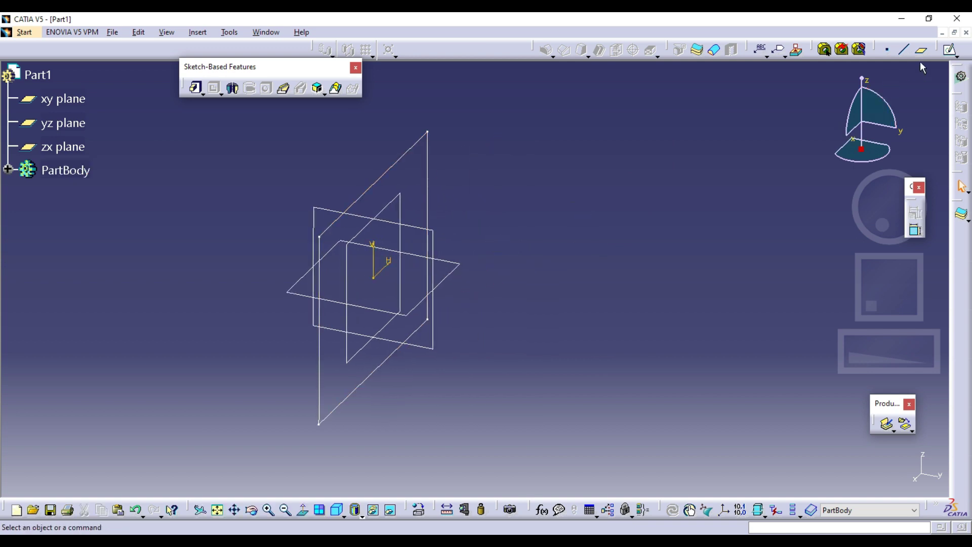
Create a reference plane offset 165 mm from the zx plane.
left_click(404, 207)
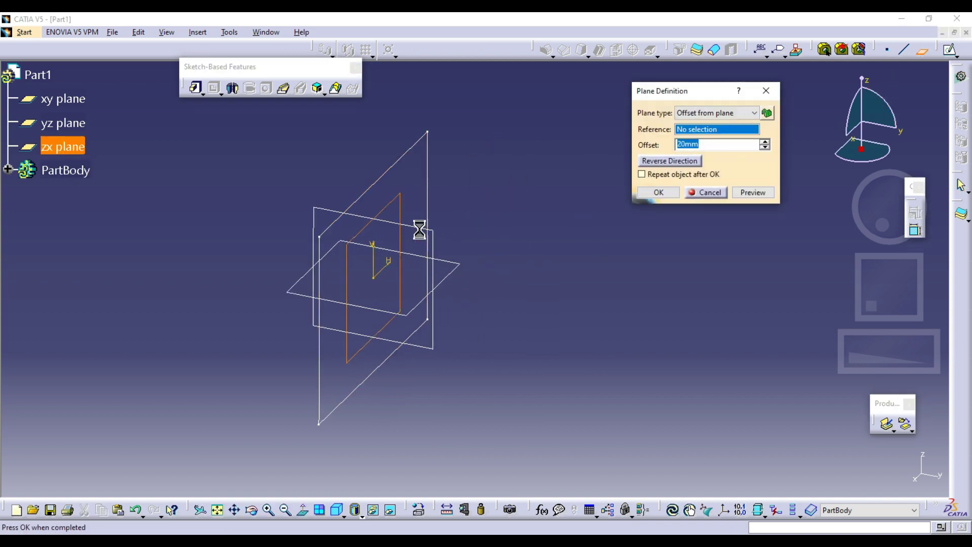
left_click_drag(418, 299, 658, 324)
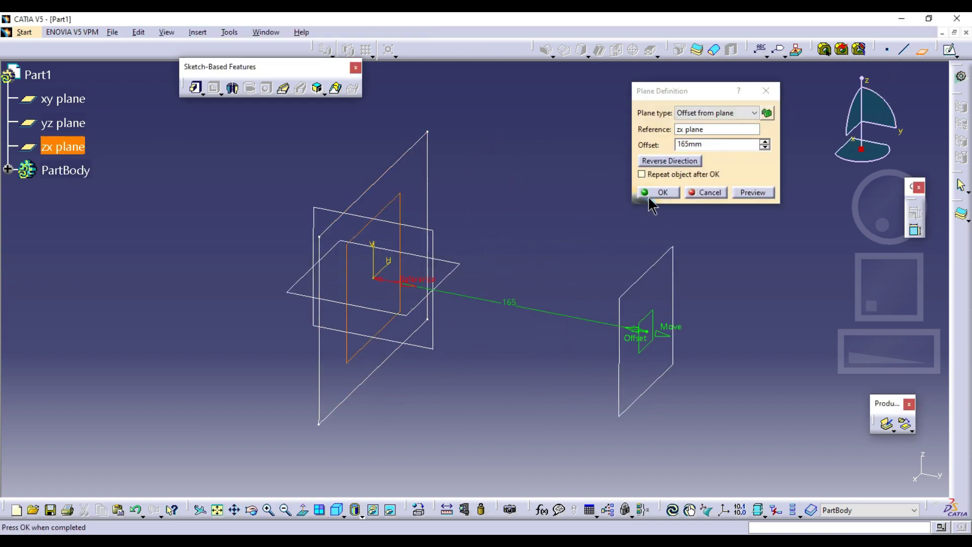
left_click(653, 193)
Sketch a smaller centred rectangle about 63 mm wide and 47 mm high on the offset plane, and exit the sketch.
left_click(950, 50)
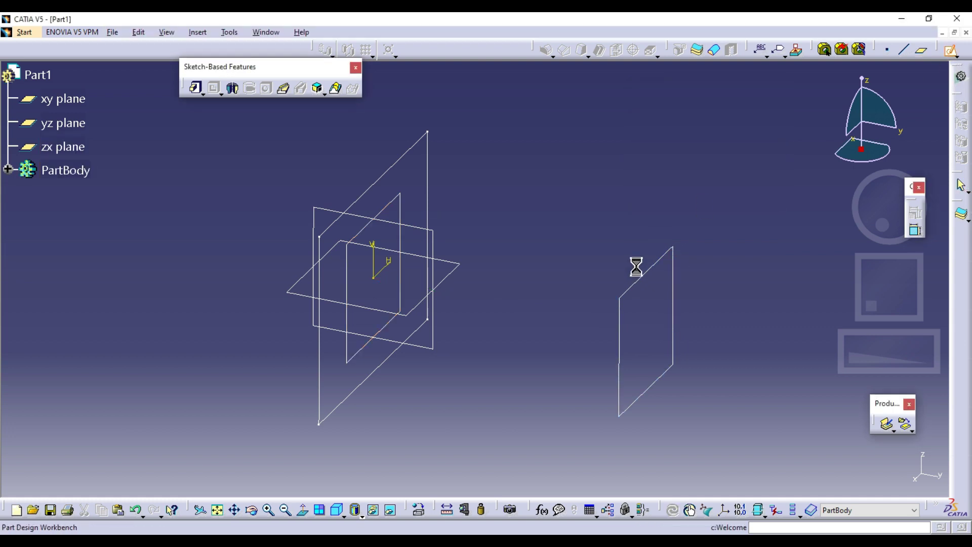
left_click(632, 284)
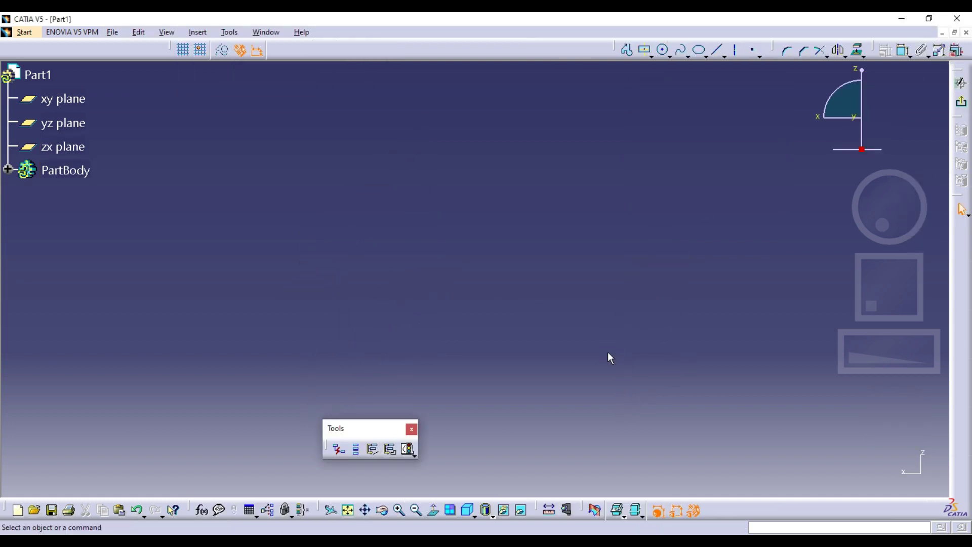
left_click(643, 53)
left_click(475, 279)
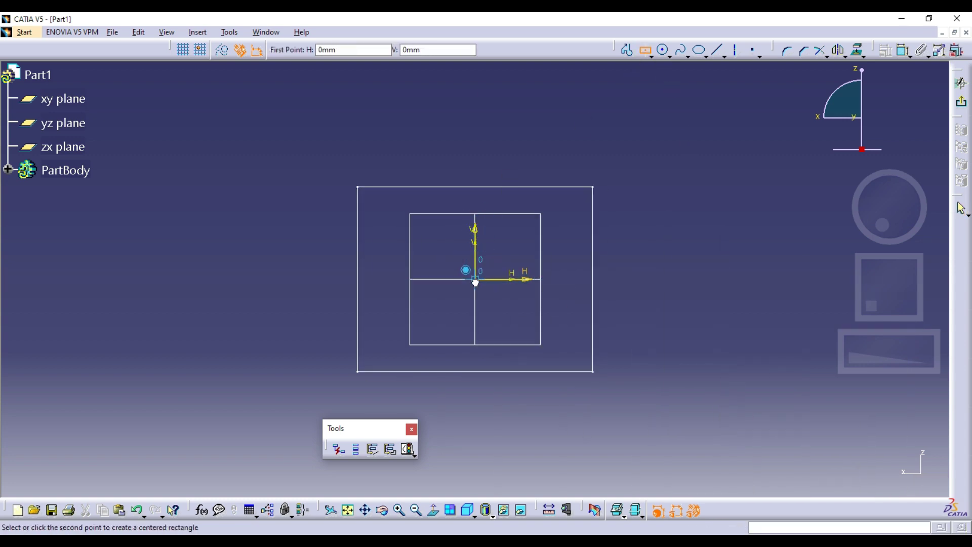
left_click(526, 242)
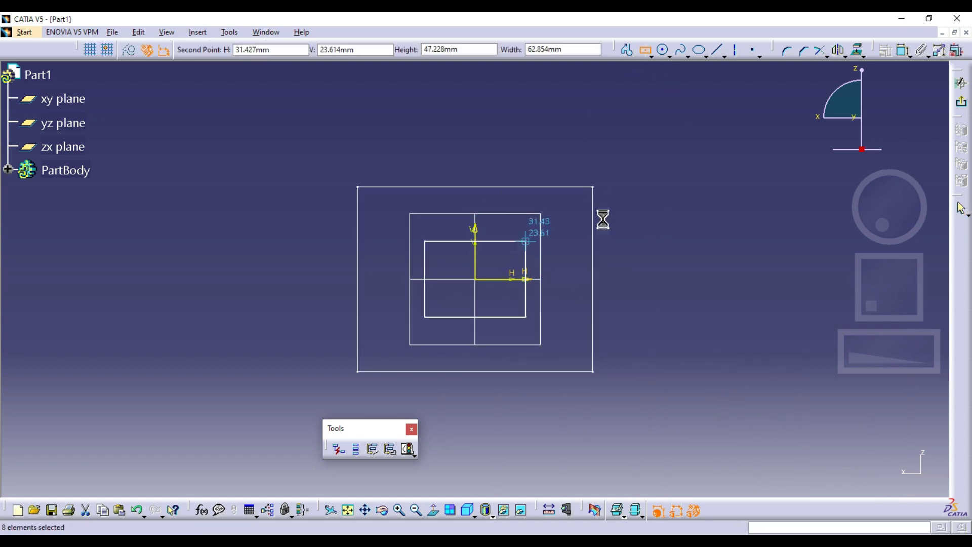
left_click(961, 84)
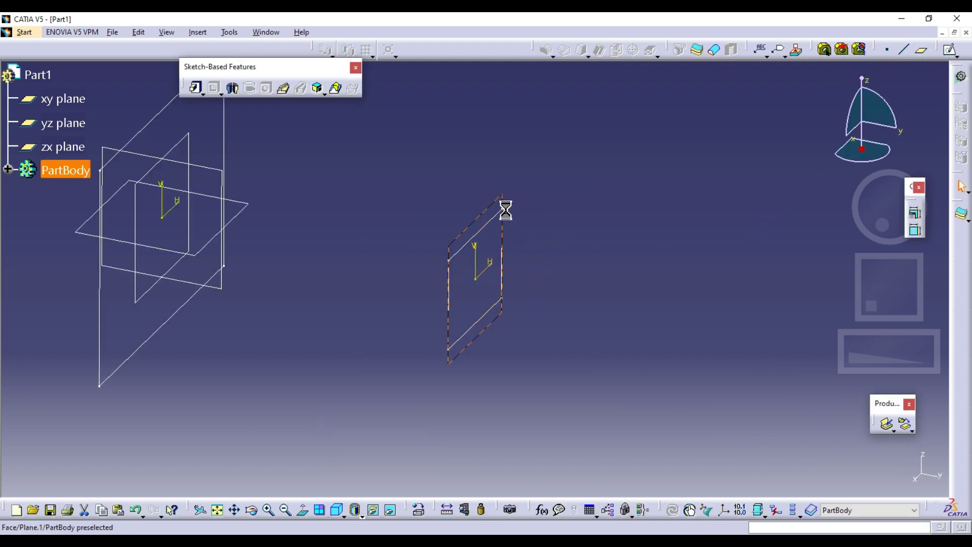
Examine the two rectangles from the front view to see where guide curves can join their upper and lower ends.
mouse_move(543, 231)
middle_mouse_down()
mouse_move(473, 274)
mouse_move(490, 304)
mouse_move(542, 278)
middle_mouse_up()
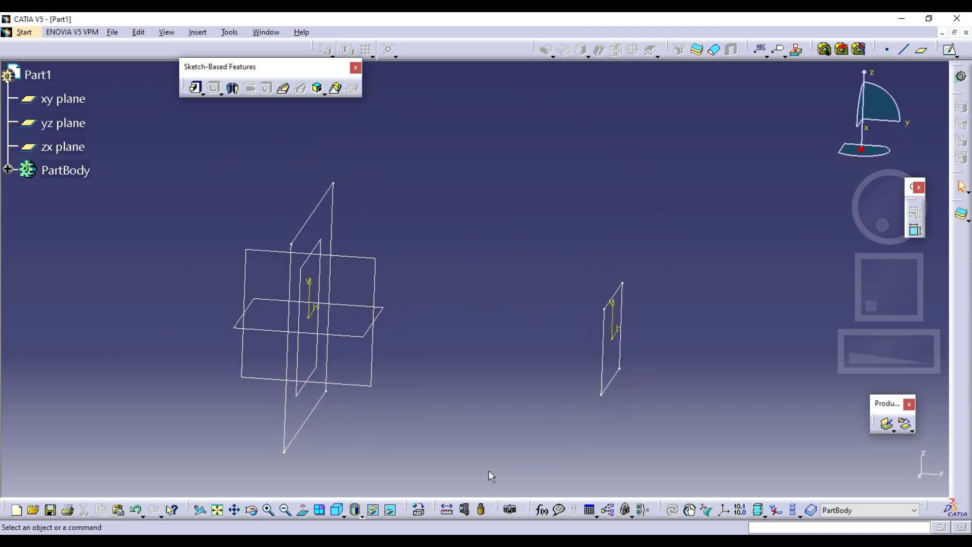
left_click(342, 515)
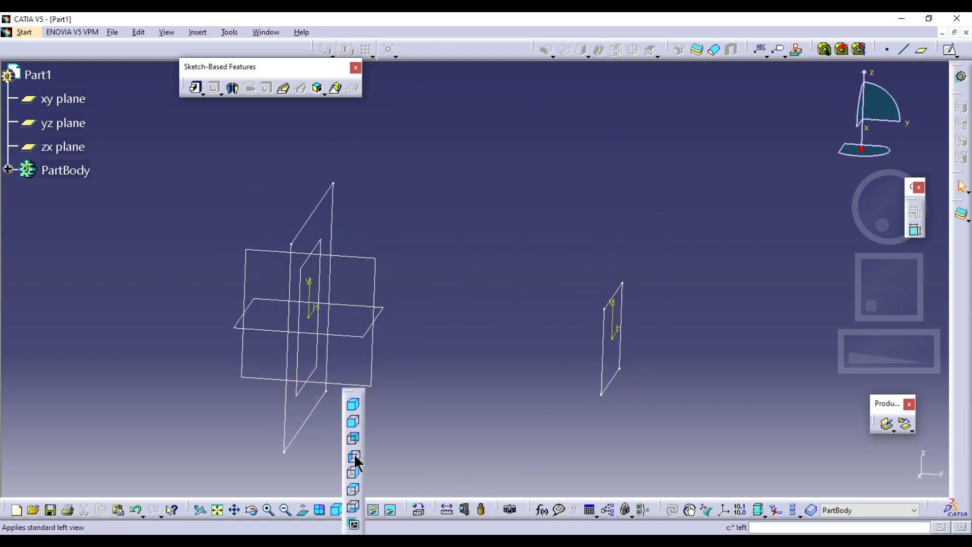
left_click(353, 425)
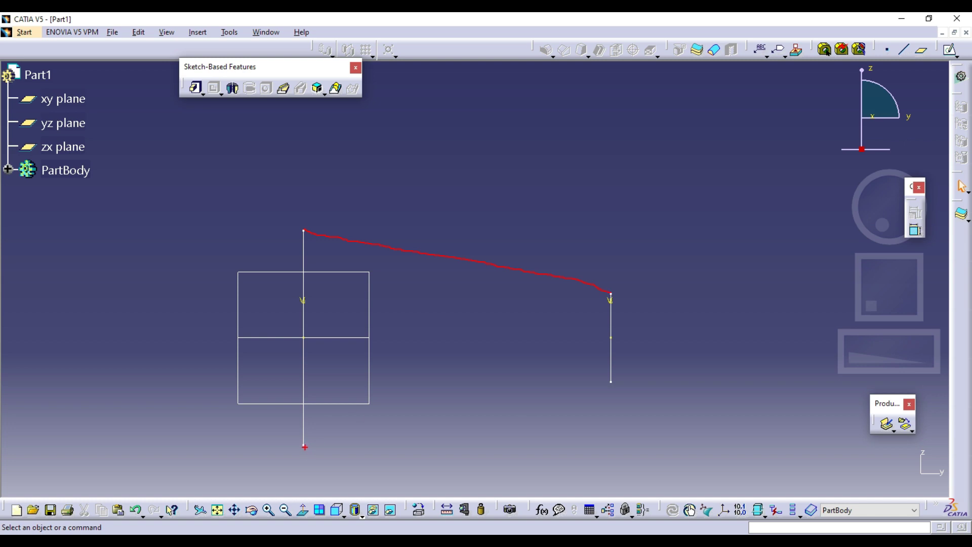
left_click_drag(349, 434, 569, 389)
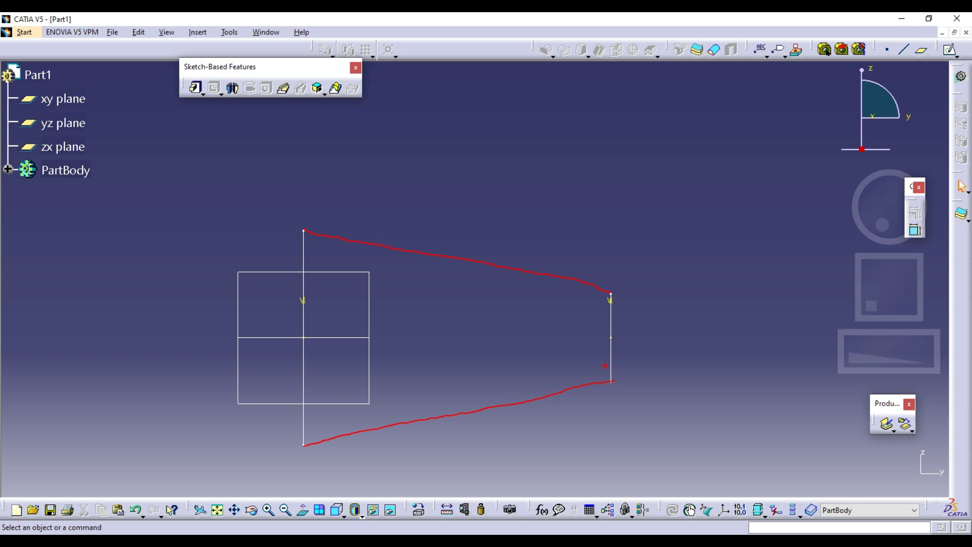
key("ctrl+z")
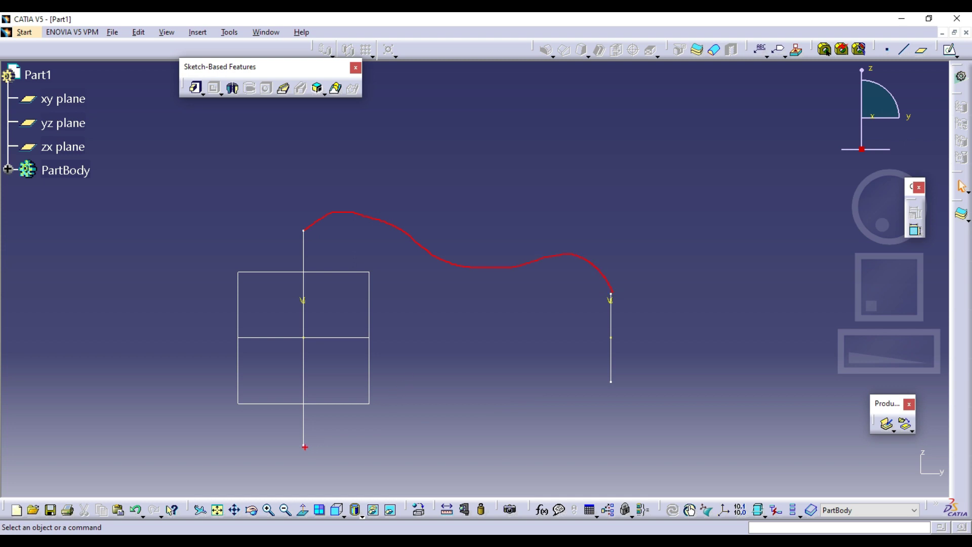
left_click_drag(307, 445, 398, 391)
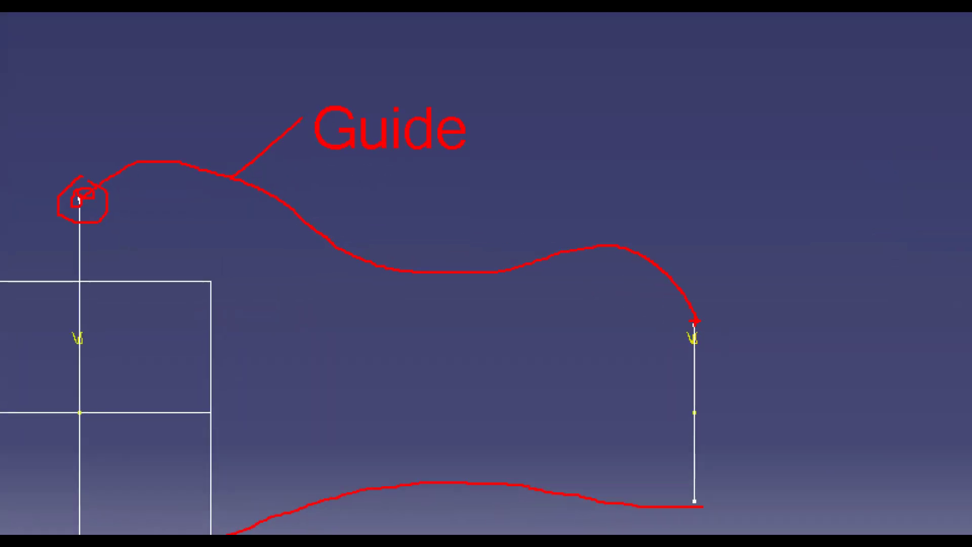
left_click_drag(695, 327, 694, 331)
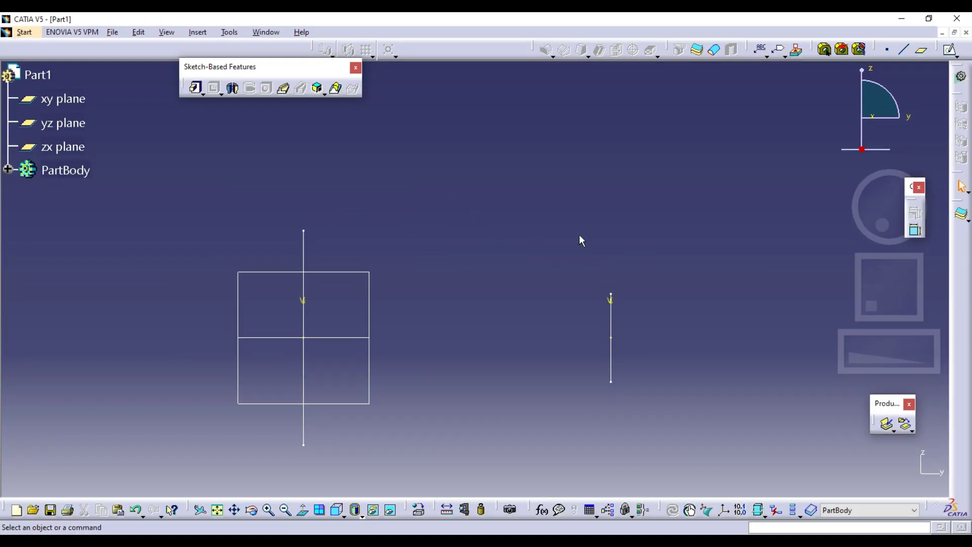
Examine the reference planes around both rectangles from an angle to find a suitable sketch plane for the guide curve.
mouse_move(580, 240)
middle_mouse_down()
mouse_move(580, 256)
mouse_move(532, 282)
mouse_move(556, 249)
mouse_move(506, 243)
middle_mouse_up()
left_click(340, 228)
mouse_move(598, 294)
middle_mouse_down()
mouse_move(576, 310)
mouse_move(541, 315)
mouse_move(400, 284)
mouse_move(492, 304)
mouse_move(428, 318)
mouse_move(448, 312)
middle_mouse_up()
left_click(460, 300)
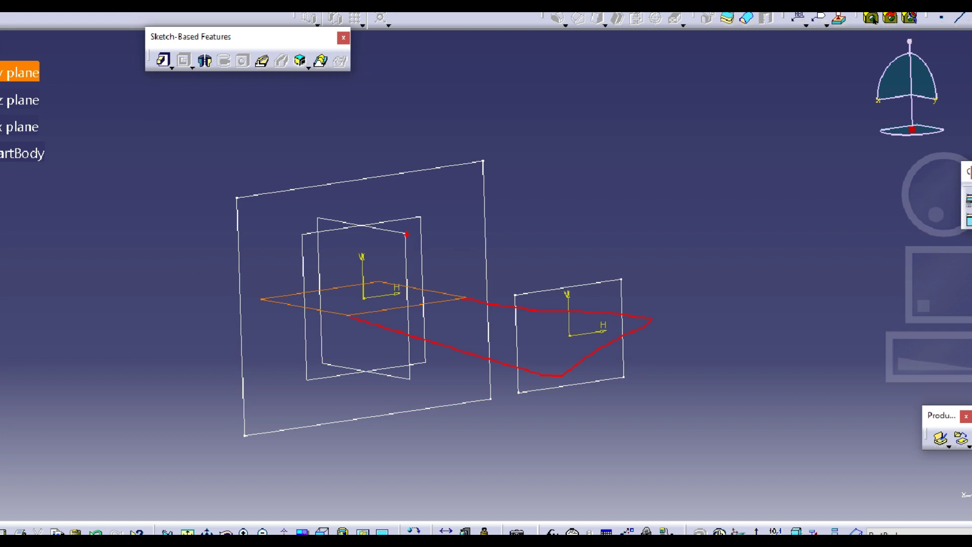
left_click_drag(584, 404, 417, 406)
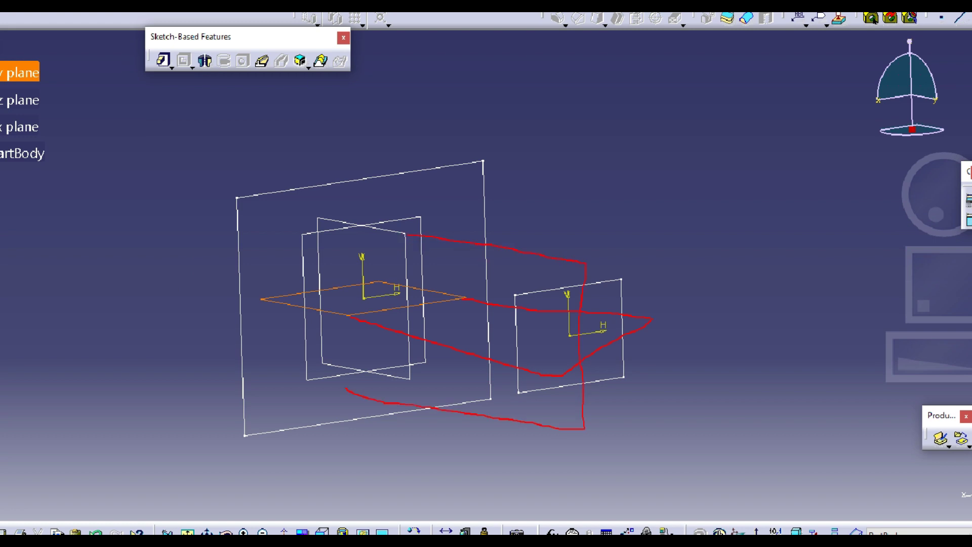
key("Escape")
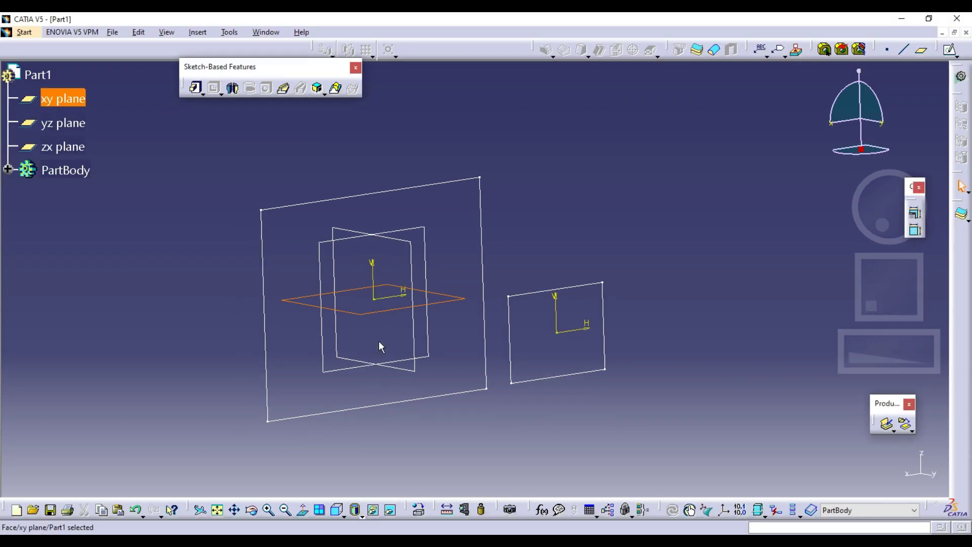
left_click(539, 242)
left_click(423, 234)
mouse_move(466, 249)
middle_mouse_down()
mouse_move(489, 327)
mouse_move(515, 289)
middle_mouse_up()
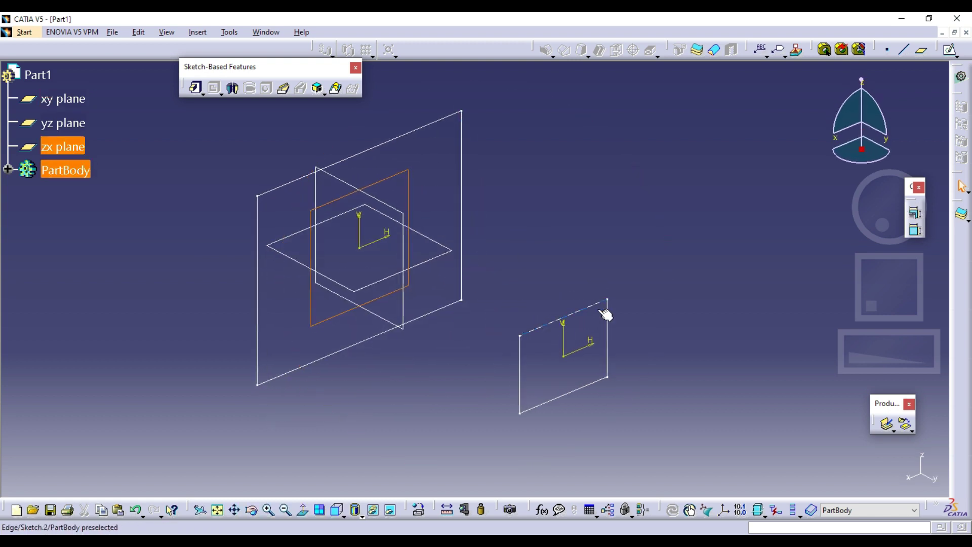
left_click(678, 255)
Sketch a four-point wavy spline on the yz plane from the large rectangle's upper end to just above the small rectangle's upper end.
left_click(948, 51)
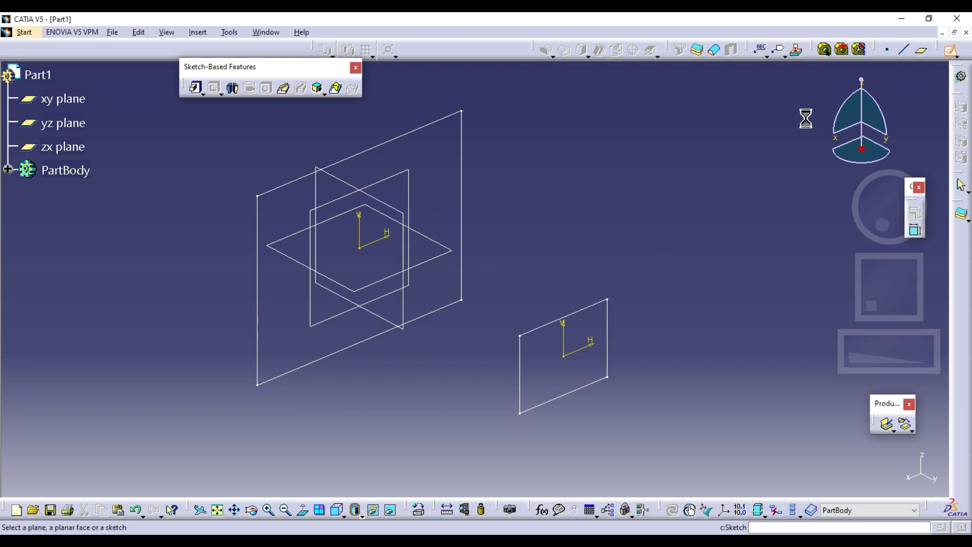
left_click(404, 213)
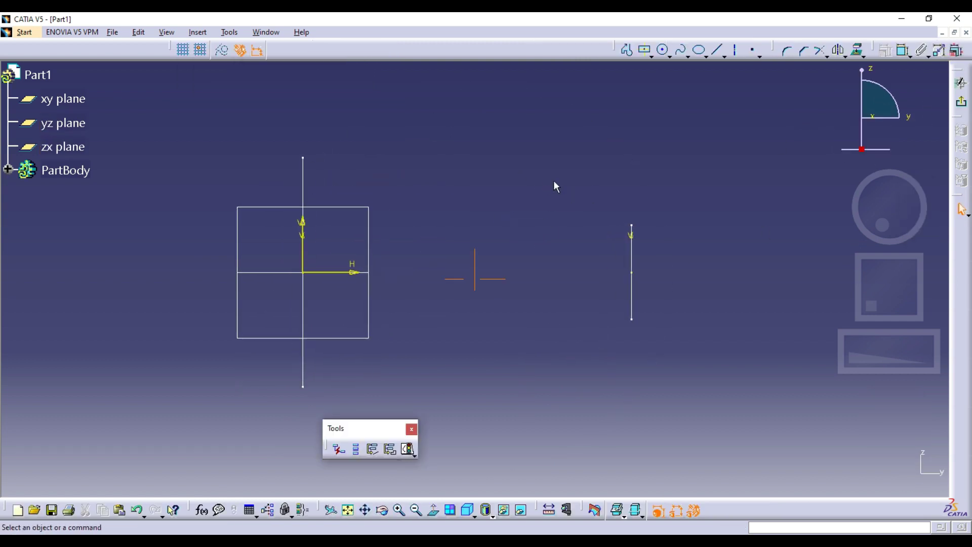
left_click(681, 50)
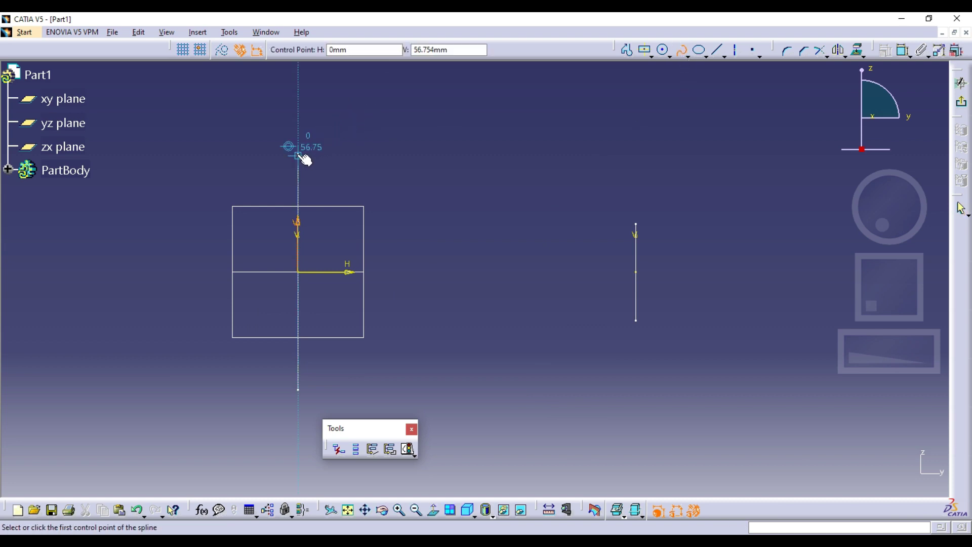
left_click(298, 153)
left_click(387, 121)
left_click(531, 215)
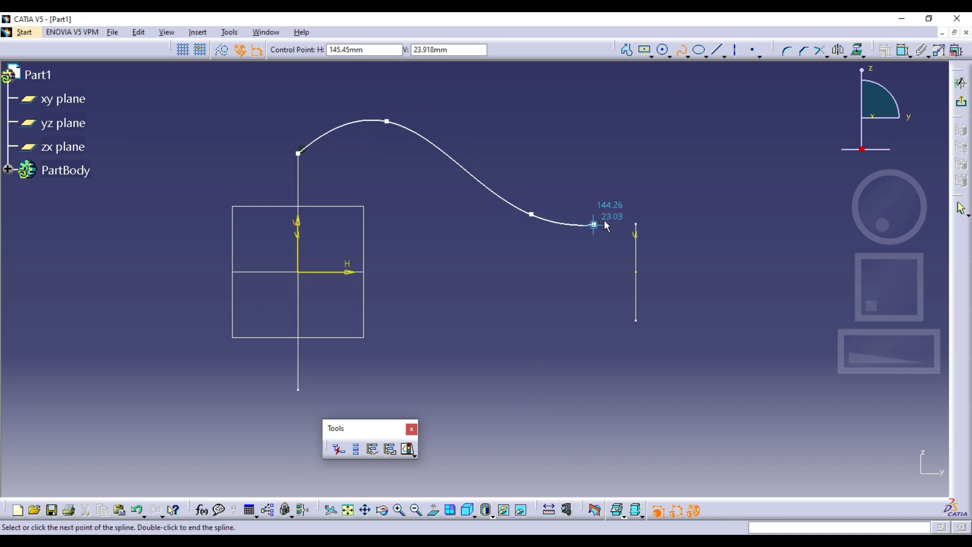
left_click(637, 214)
key("Escape")
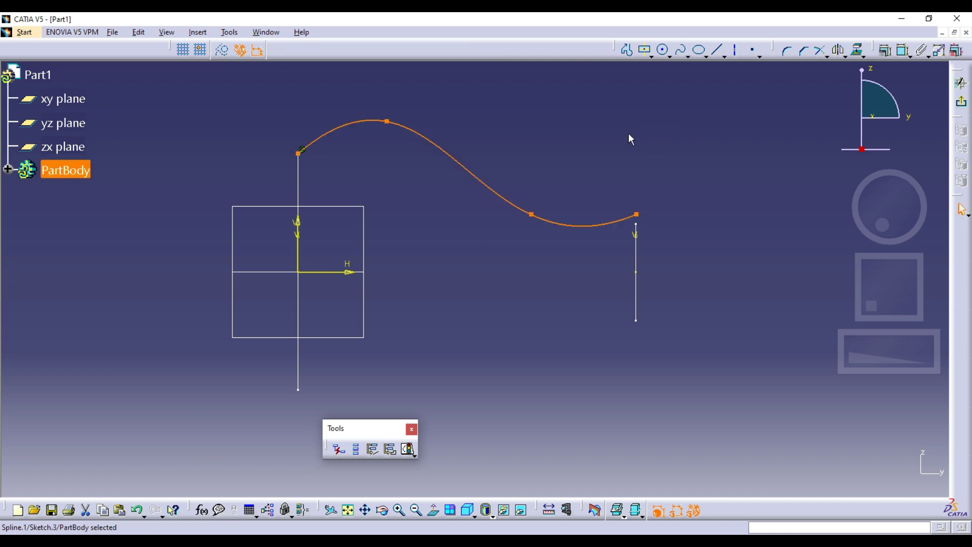
Constrain the spline's start point to coincide with the upper end of the large rectangle.
left_click_drag(300, 153, 298, 144)
left_click(298, 154, "ctrl")
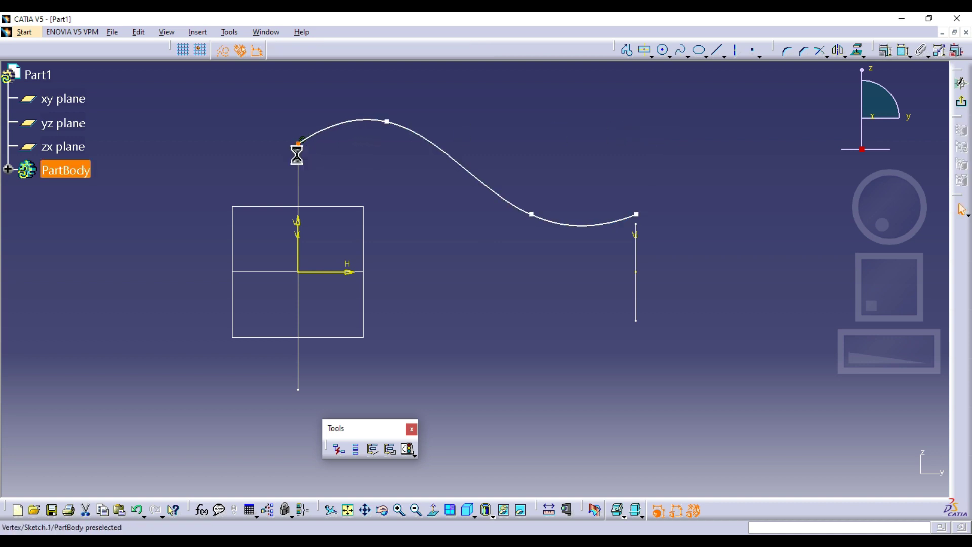
left_click(885, 50)
left_click(785, 215)
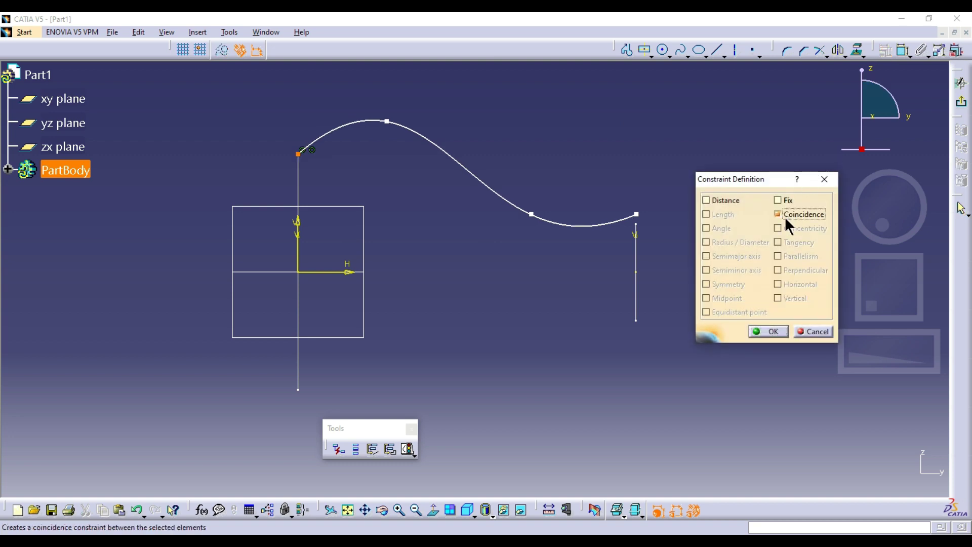
left_click(766, 331)
Constrain the spline's end point to coincide with the upper end of the small rectangle.
left_click(637, 215)
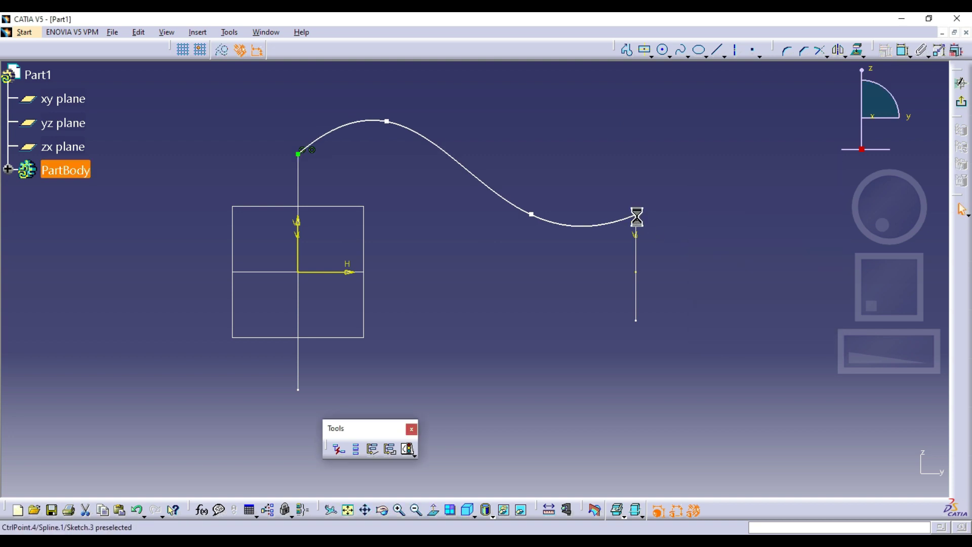
left_click(636, 223, "ctrl")
left_click(886, 50)
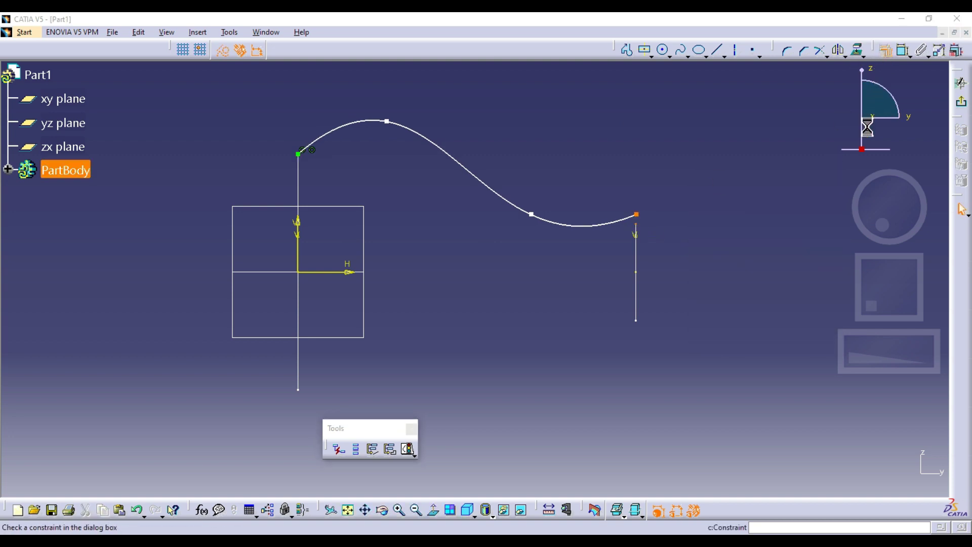
left_click(785, 215)
left_click(779, 330)
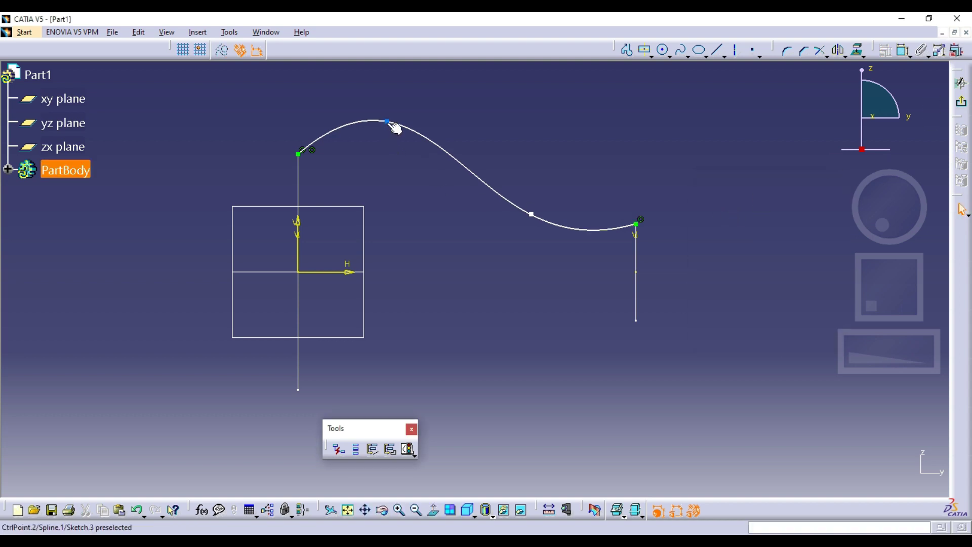
Lower the wavy spline's second control point slightly and exit the guide curve sketch.
left_click_drag(388, 121, 387, 131)
left_click(433, 395)
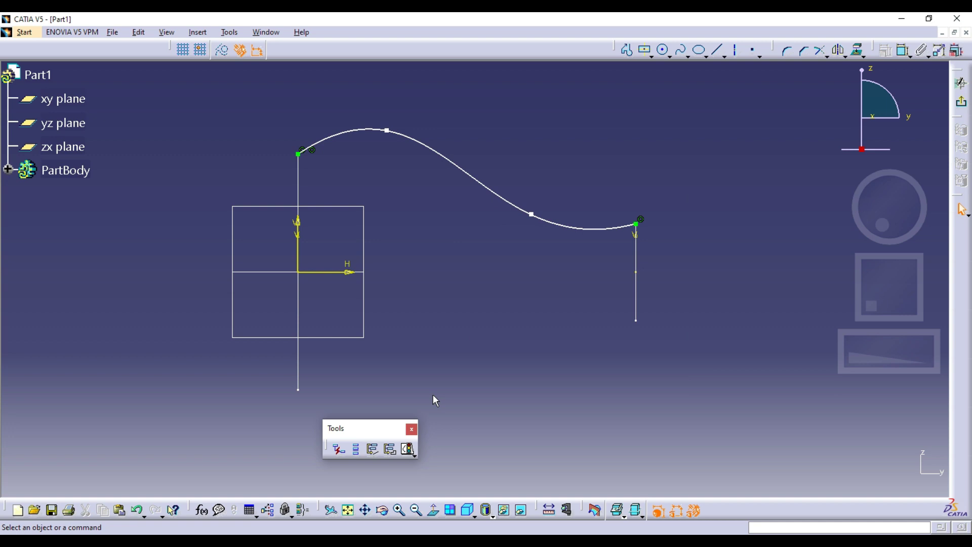
double_click(356, 427)
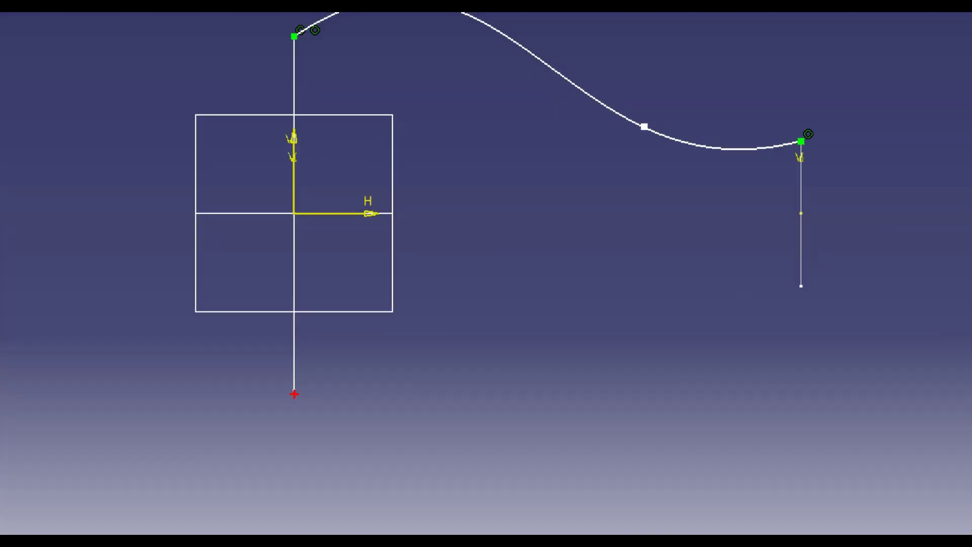
left_click_drag(294, 394, 712, 286)
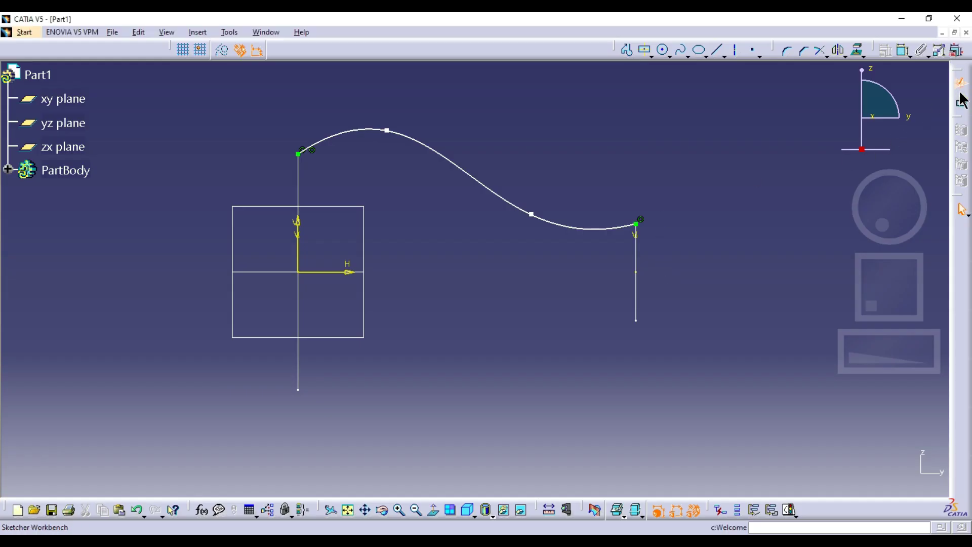
left_click(961, 104)
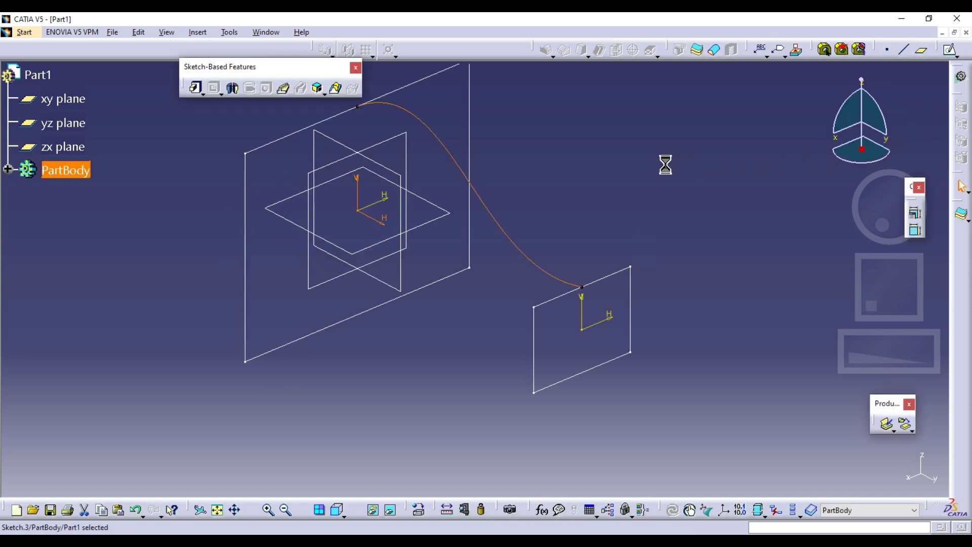
Sketch a three-point arc on the yz plane from the large rectangle's lower end to the small rectangle's, through about H 113 mm, V -18 mm.
left_click(950, 49)
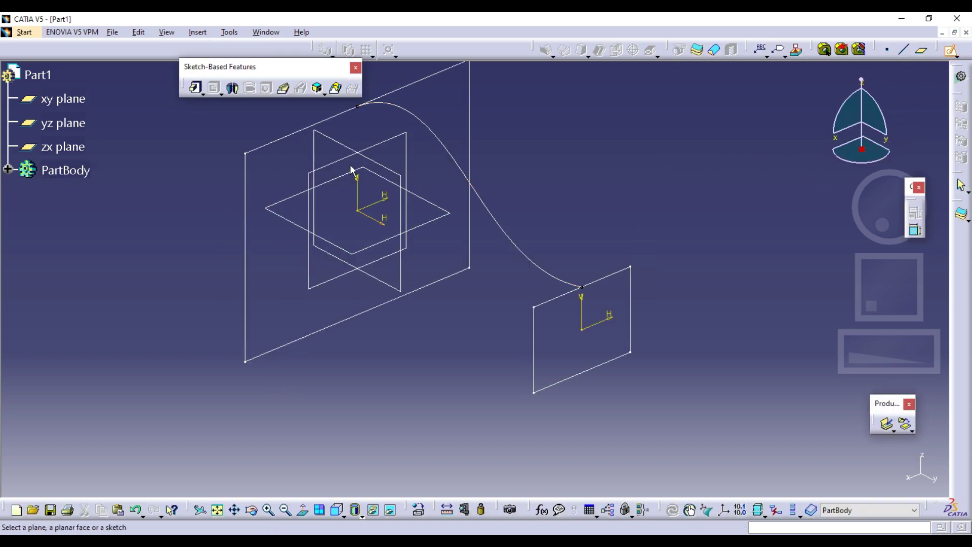
left_click(372, 158)
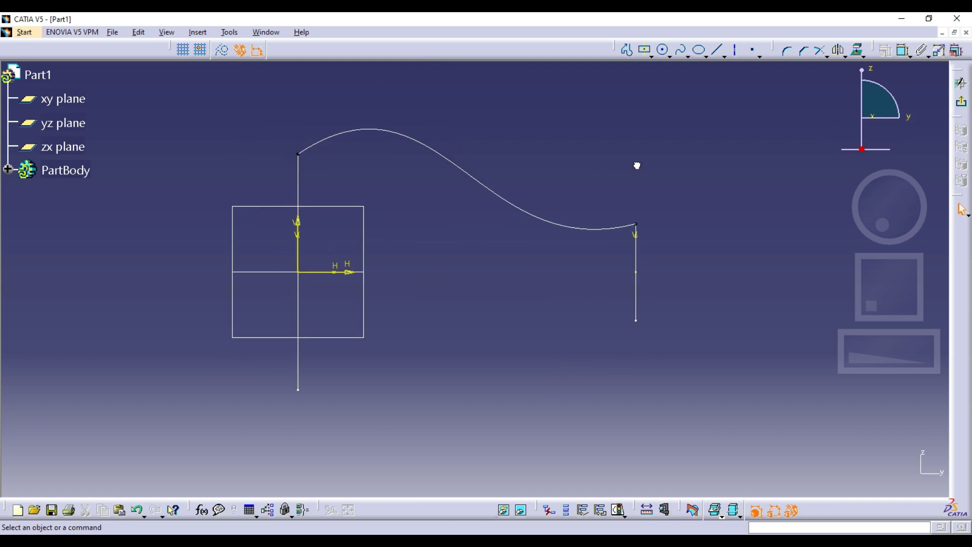
left_click(670, 56)
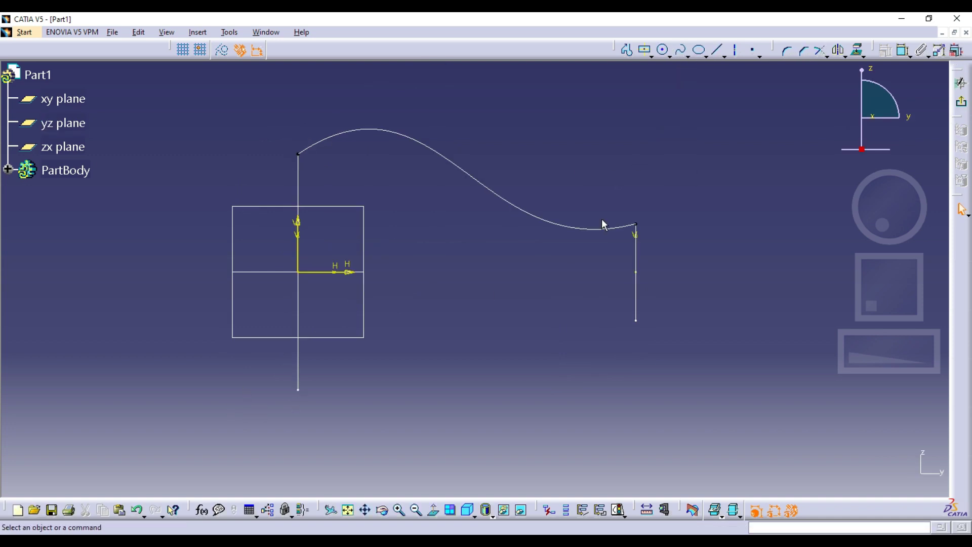
left_click(670, 56)
left_click(677, 156)
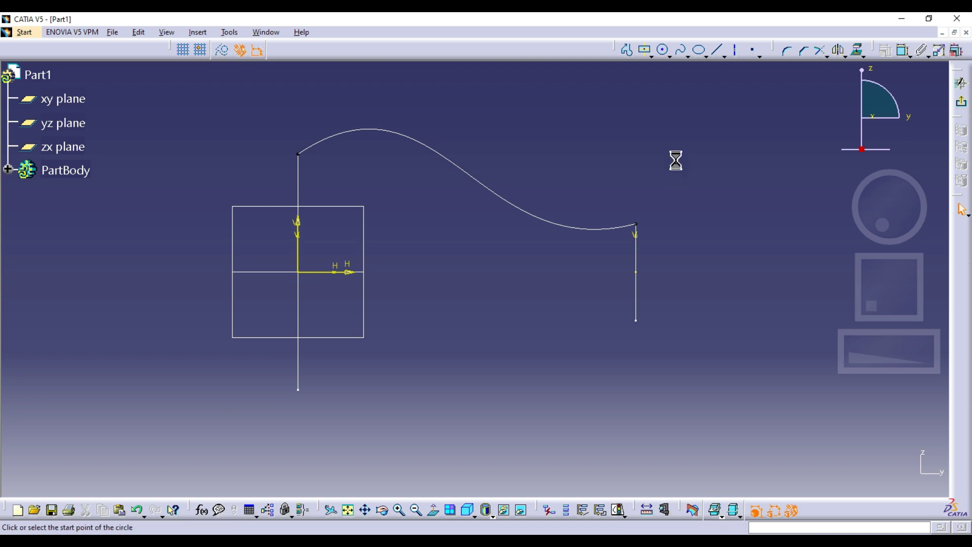
left_click(299, 389)
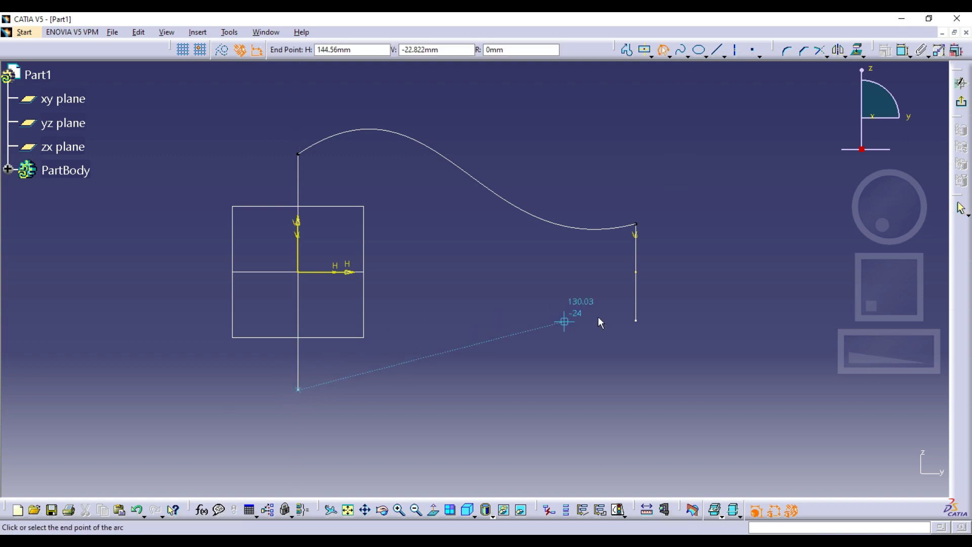
left_click(635, 319)
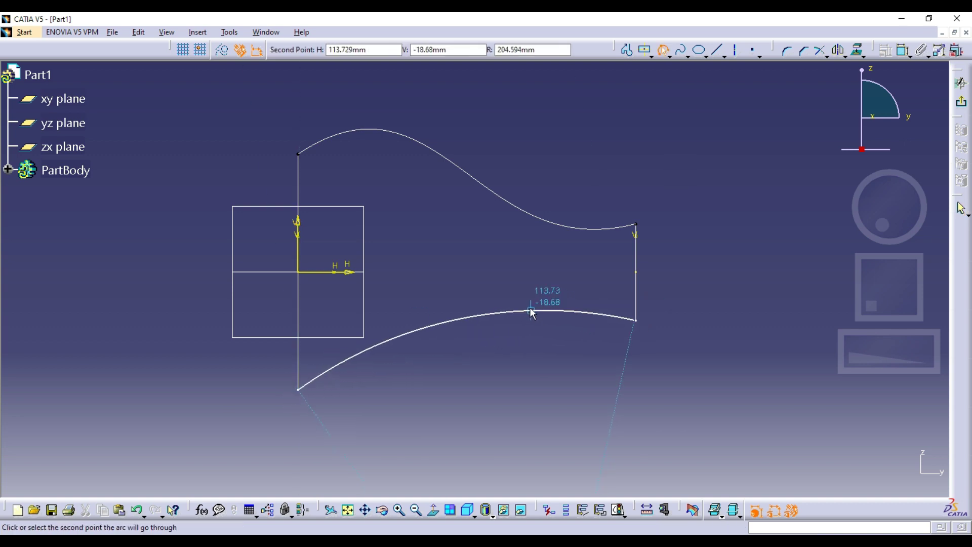
left_click(530, 309)
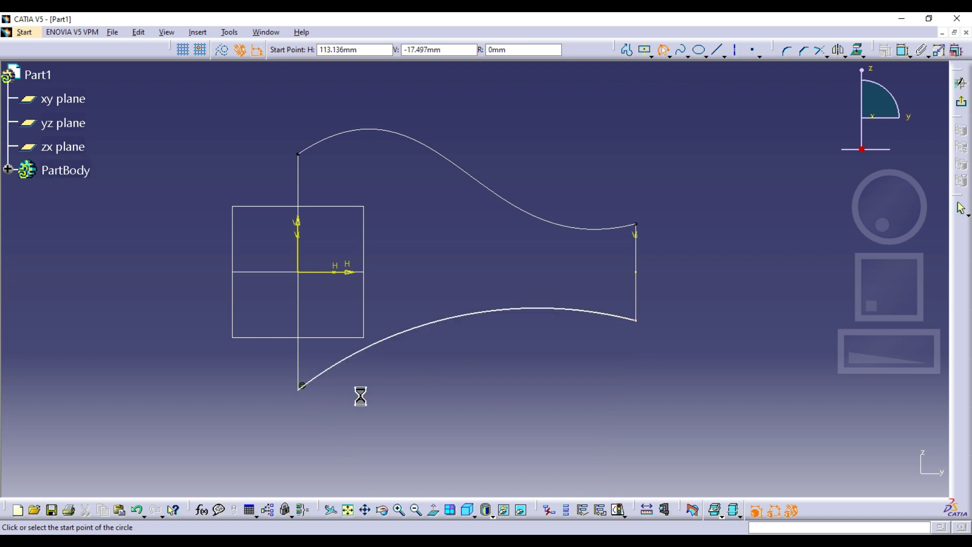
Constrain the arc's start point to coincide with the lower end of the large rectangle.
left_click(299, 388)
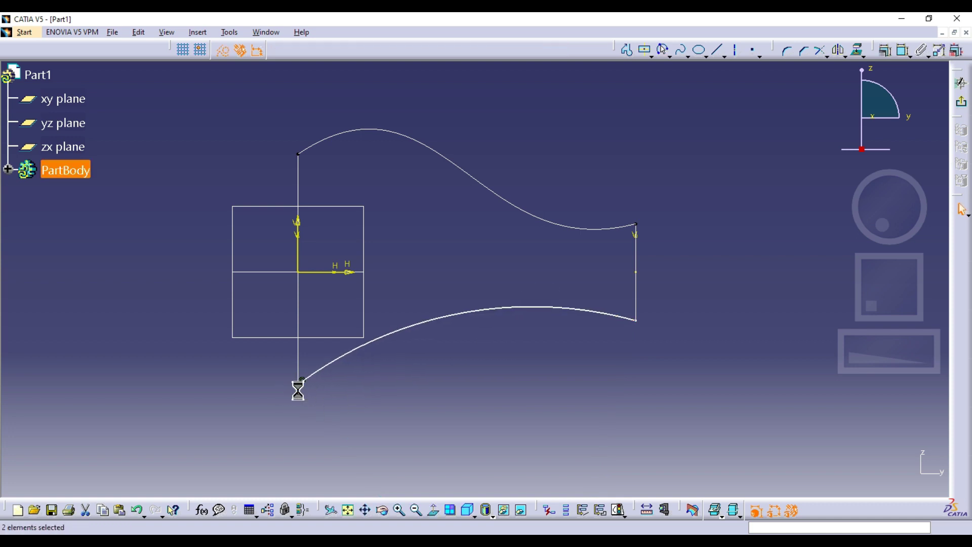
left_click(883, 49)
left_click(790, 214)
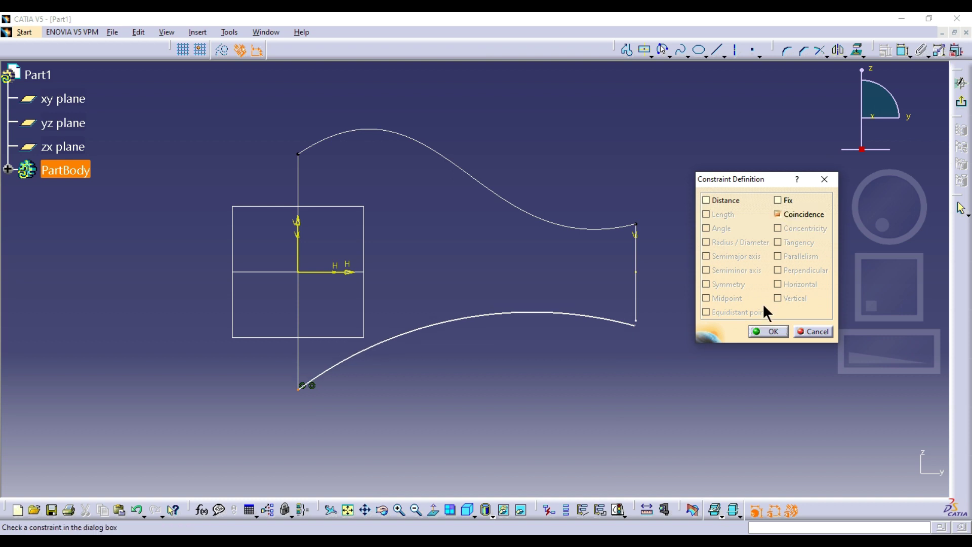
left_click(763, 330)
Constrain the arc's end point to coincide with the lower end of the small rectangle and exit the sketch.
left_click(636, 325)
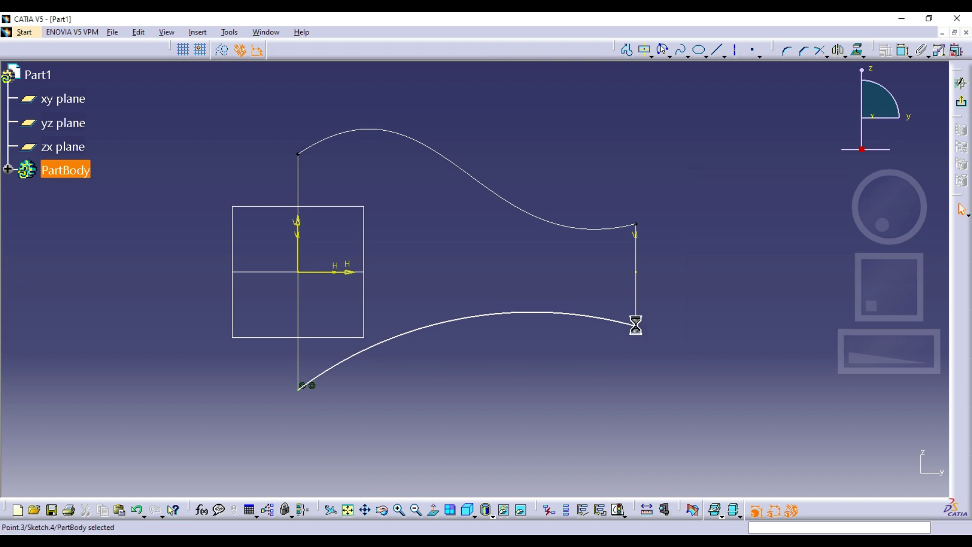
left_click(884, 51)
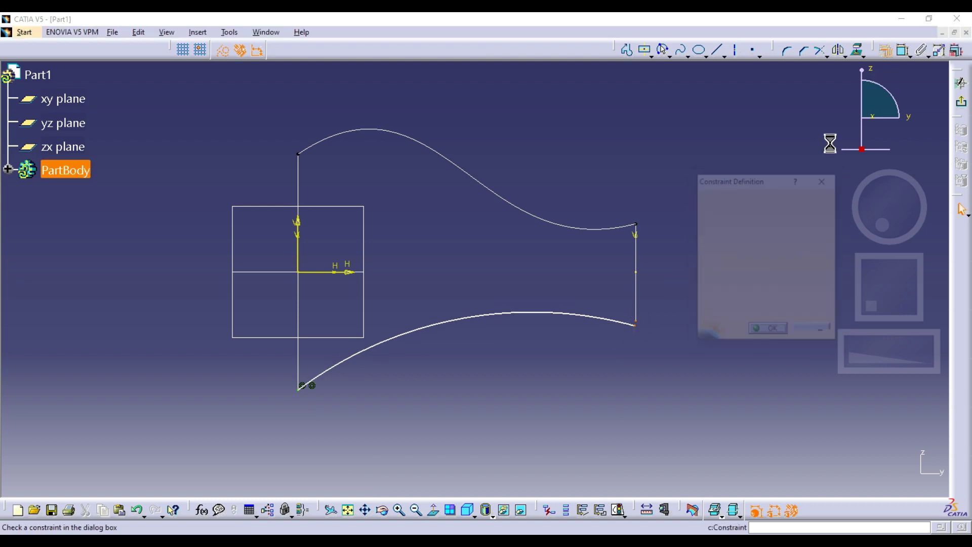
left_click(785, 214)
left_click(768, 332)
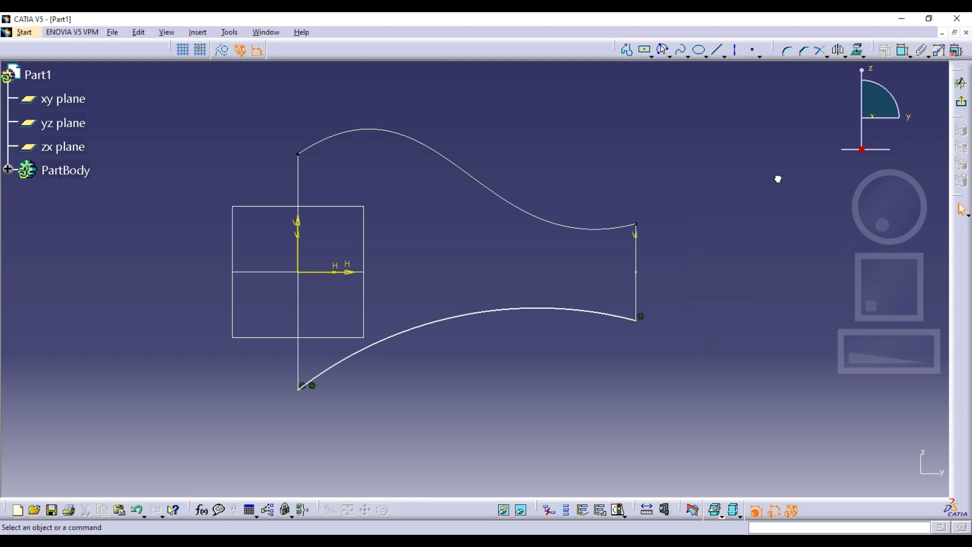
left_click(960, 103)
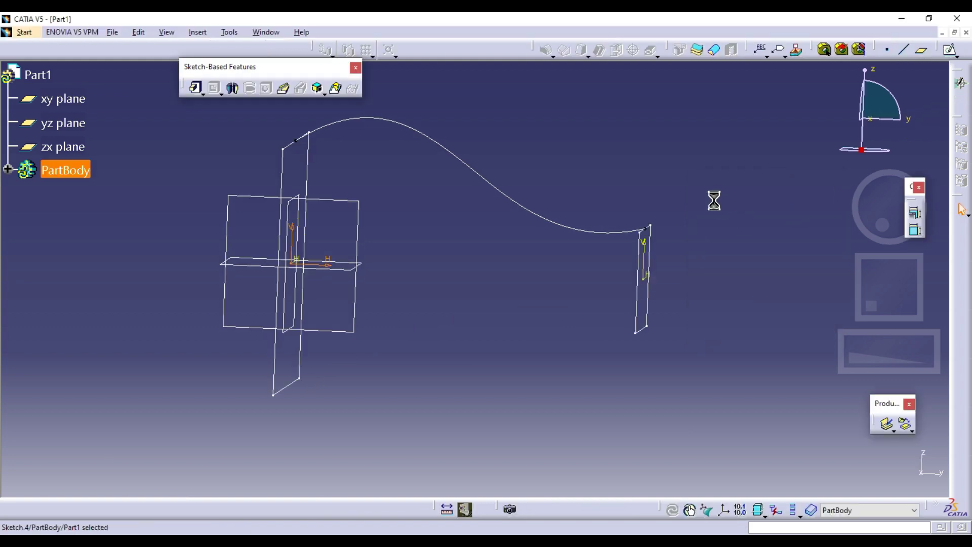
Sketch a straight line on the xy plane from the small rectangle's positive-x side to near the large rectangle's matching side.
middle_click_drag(580, 174, 580, 183)
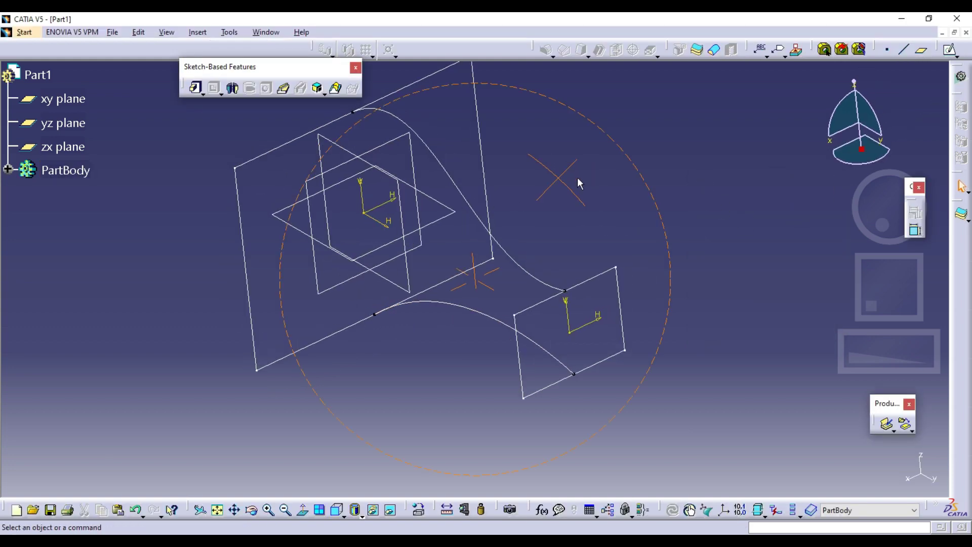
left_click(950, 49)
left_click(452, 216)
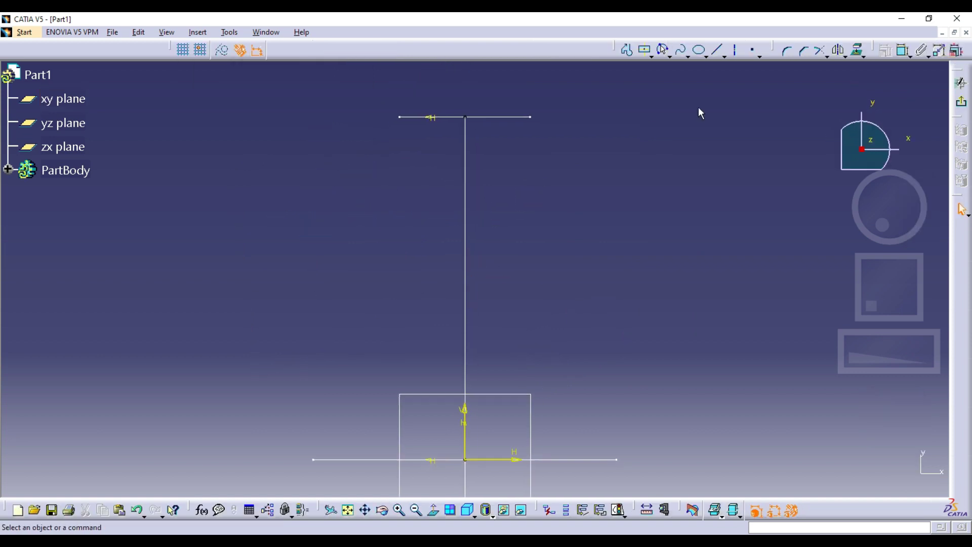
left_click(627, 50)
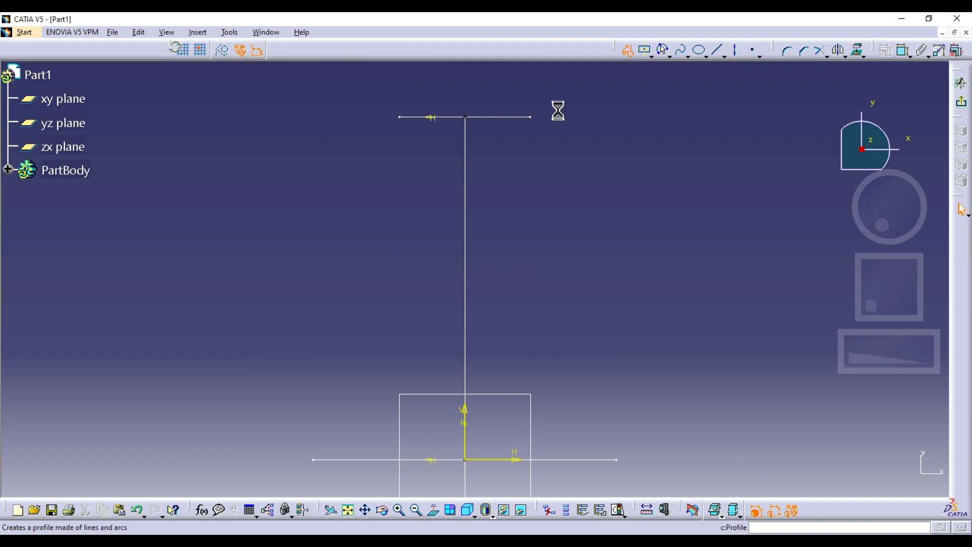
left_click(532, 117)
double_click(628, 446)
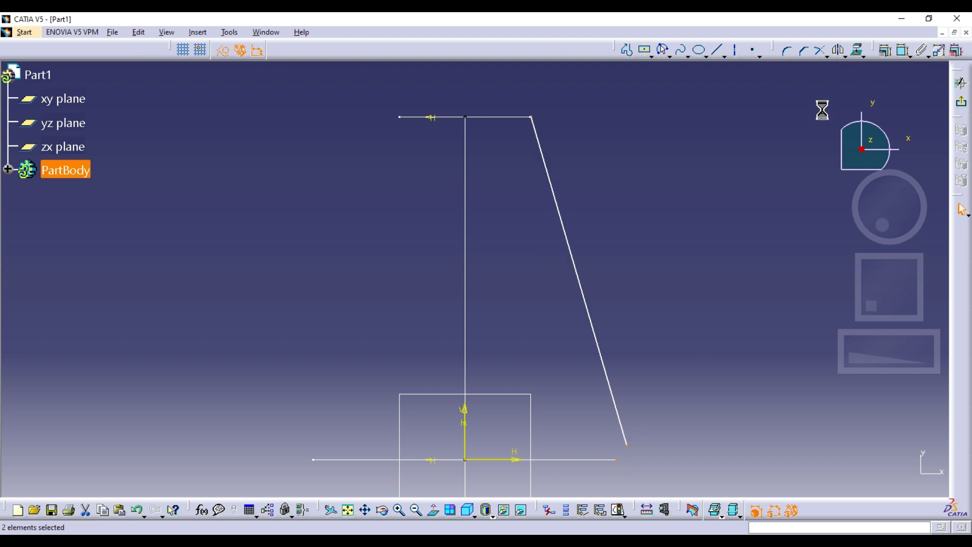
Constrain the slanted line's lower endpoint to coincide with the side end of the large rectangle.
left_click(894, 52)
left_click(791, 214)
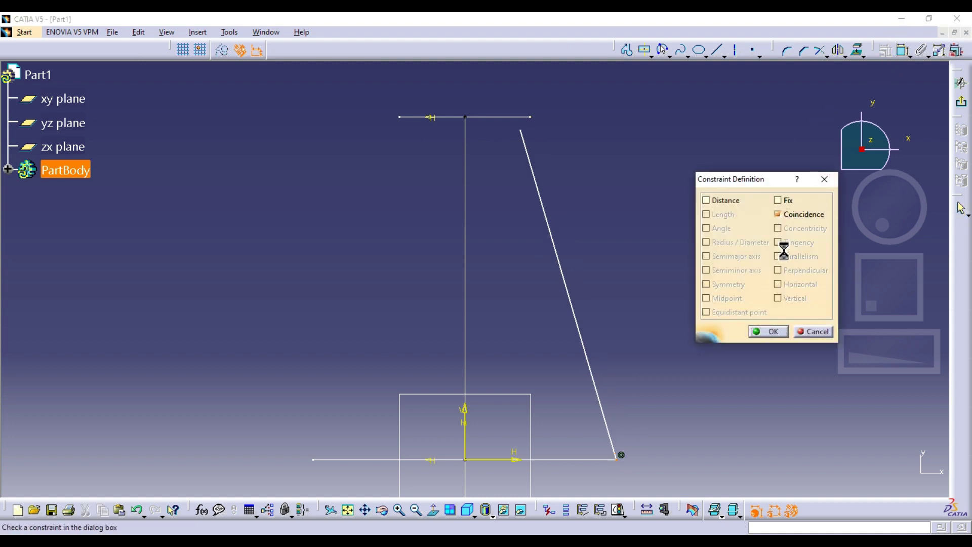
left_click(755, 331)
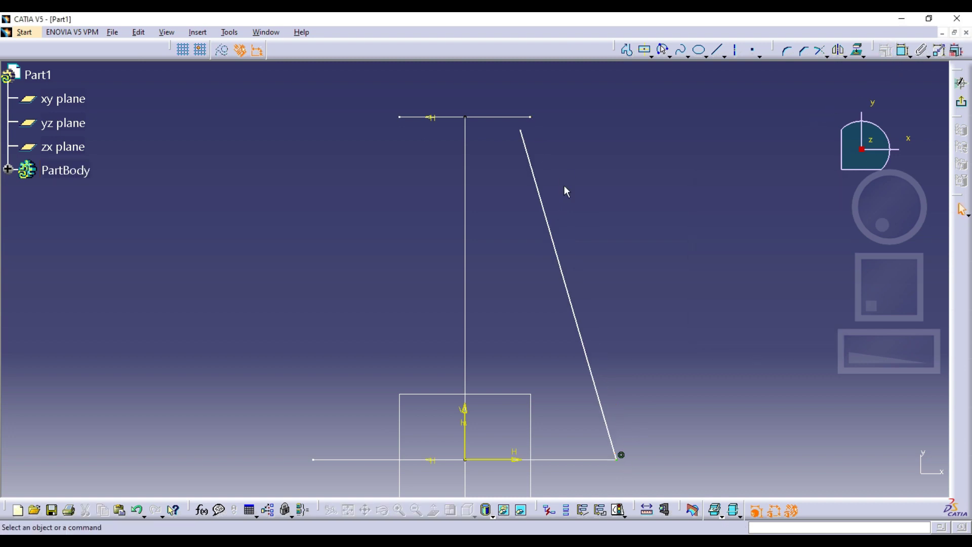
Constrain the slanted line's upper endpoint to coincide with the side end of the small rectangle and exit the sketch.
left_click(525, 132)
left_click(531, 118, "ctrl")
left_click(894, 52)
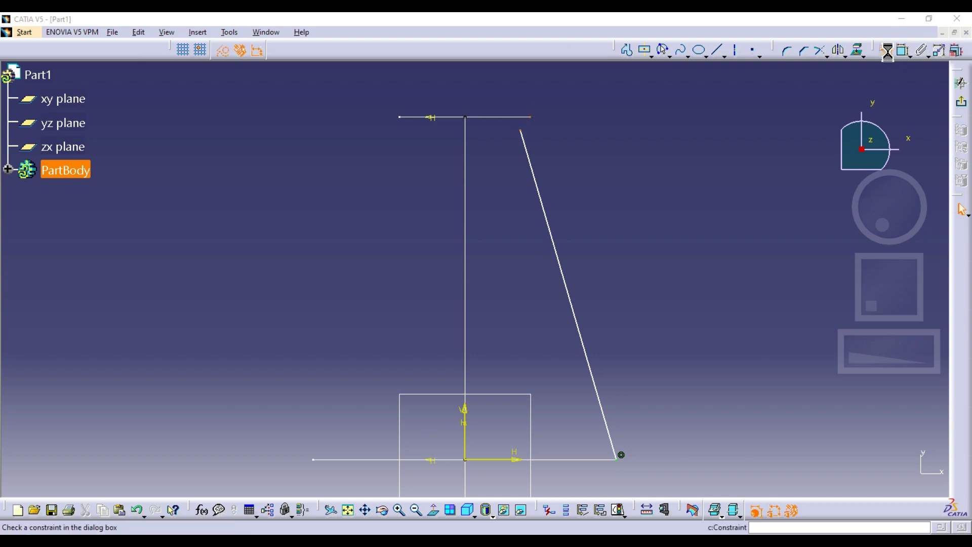
left_click(811, 214)
left_click(780, 330)
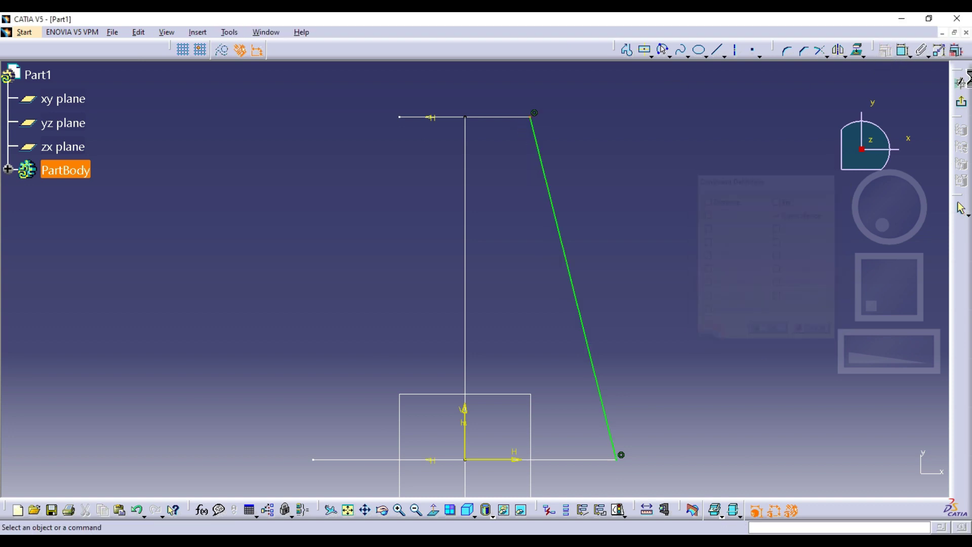
left_click(962, 101)
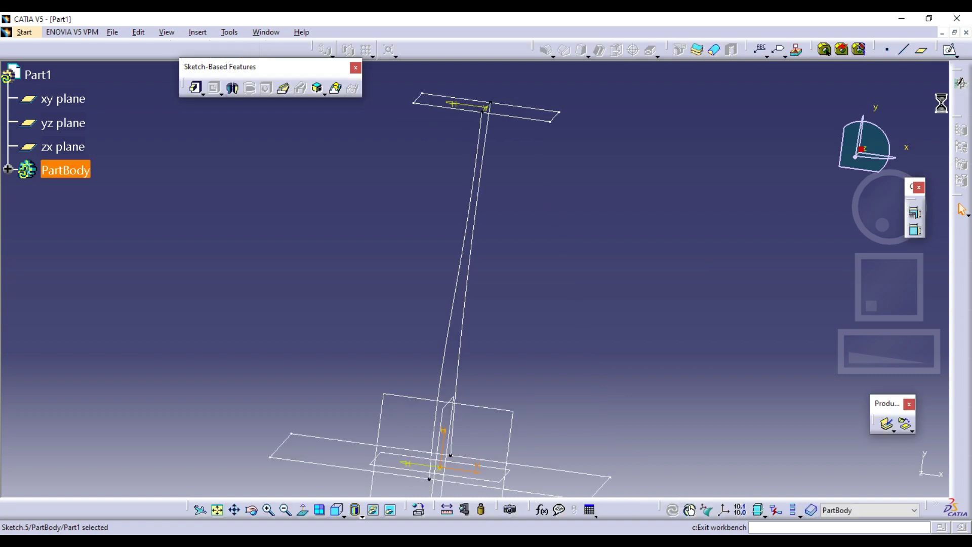
Start a multi-sections solid with the large and small rectangle sketches as its two sections.
middle_click_drag(515, 252, 491, 229)
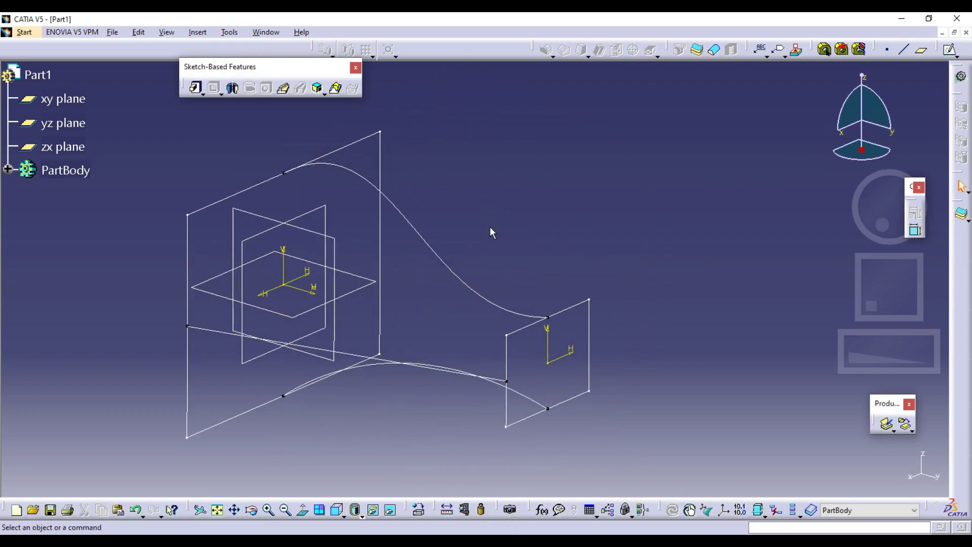
left_click(335, 89)
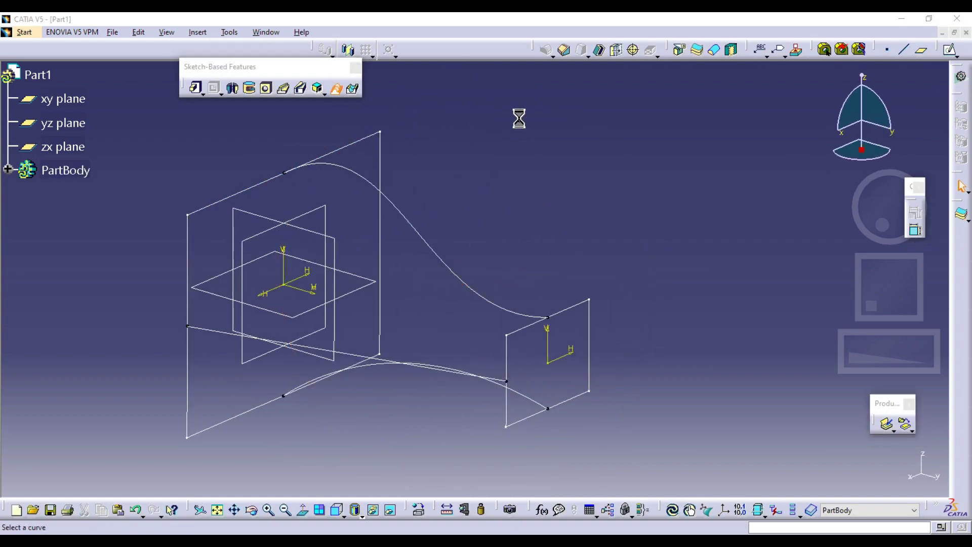
left_click(364, 142)
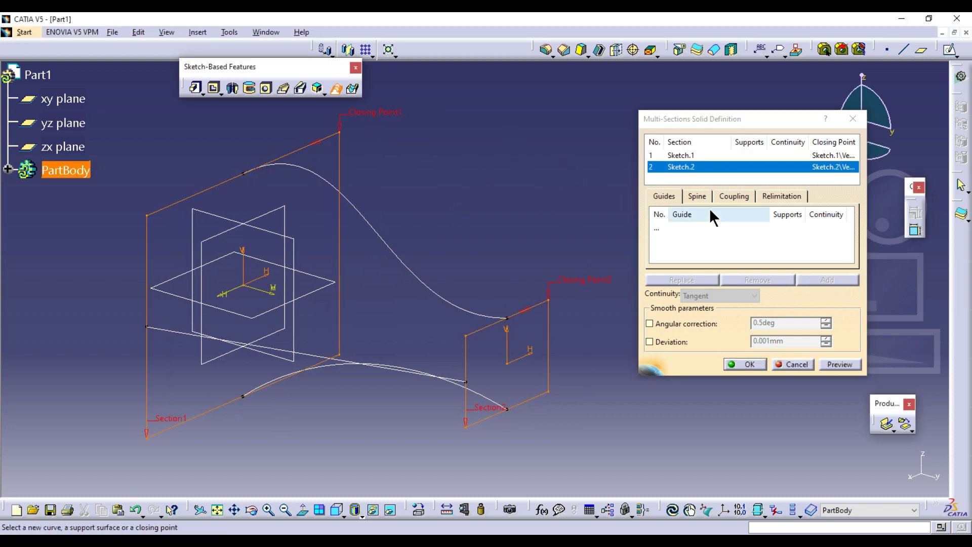
Set the multi-sections solid's section coupling to Vertices and preview the shape.
left_click(733, 196)
left_click(741, 213)
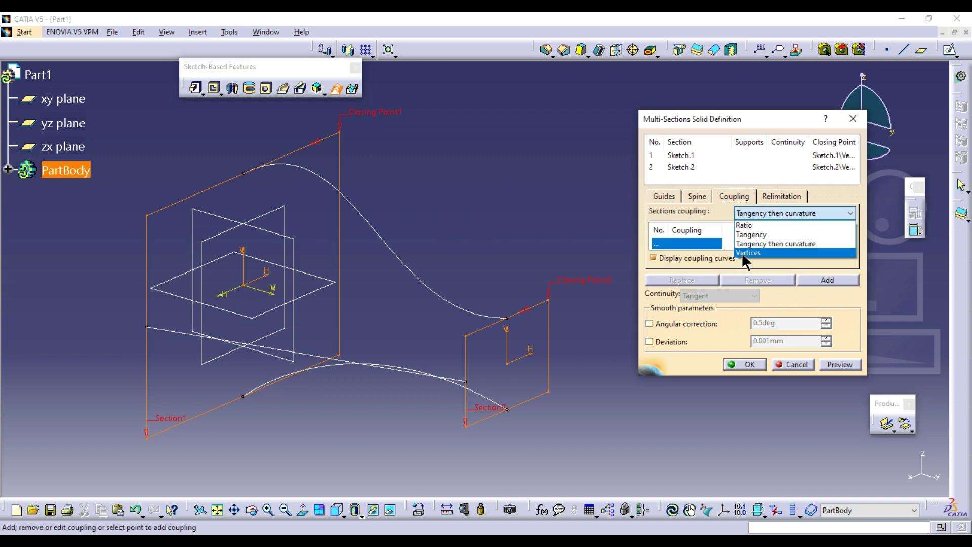
left_click(741, 252)
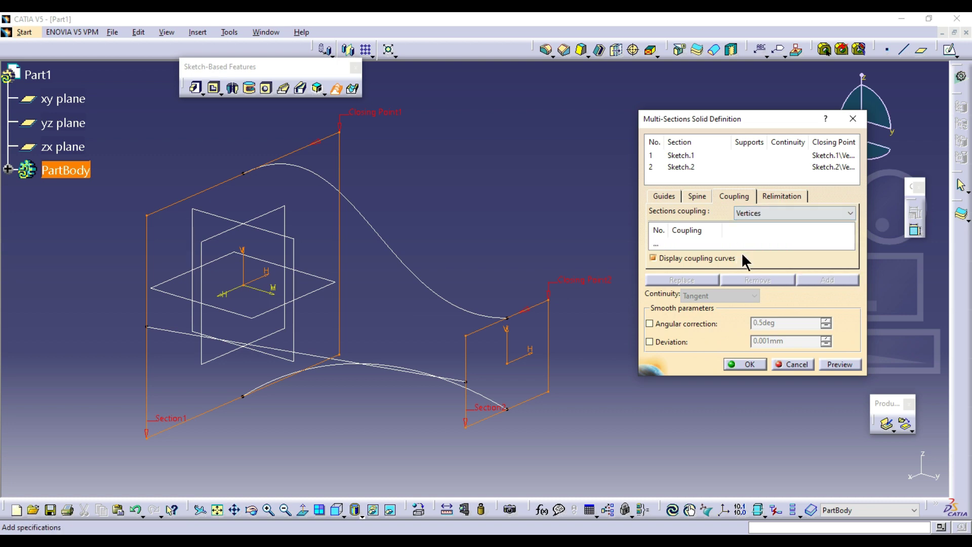
left_click(839, 364)
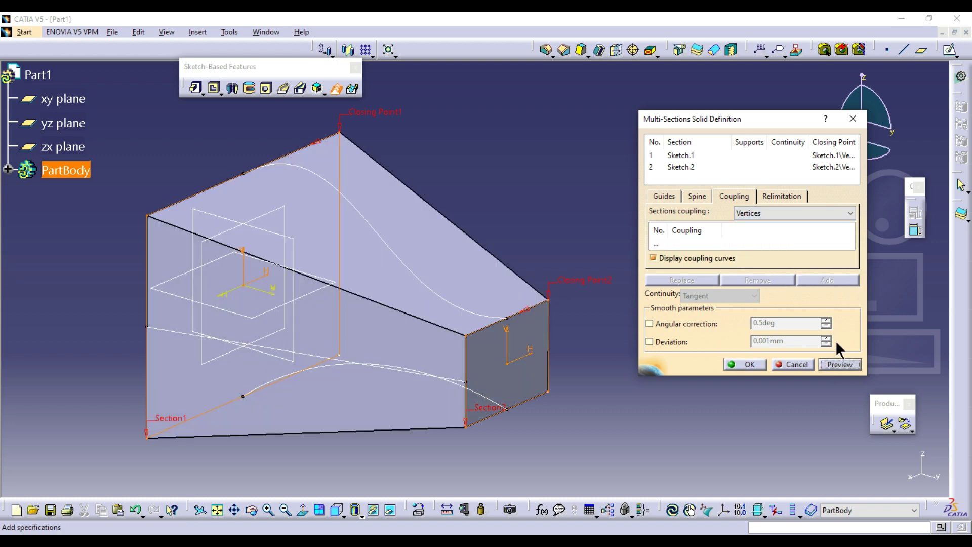
Add the spline sketch as the first guide of the multi-sections solid and preview the shape.
middle_click_drag(562, 361, 224, 167)
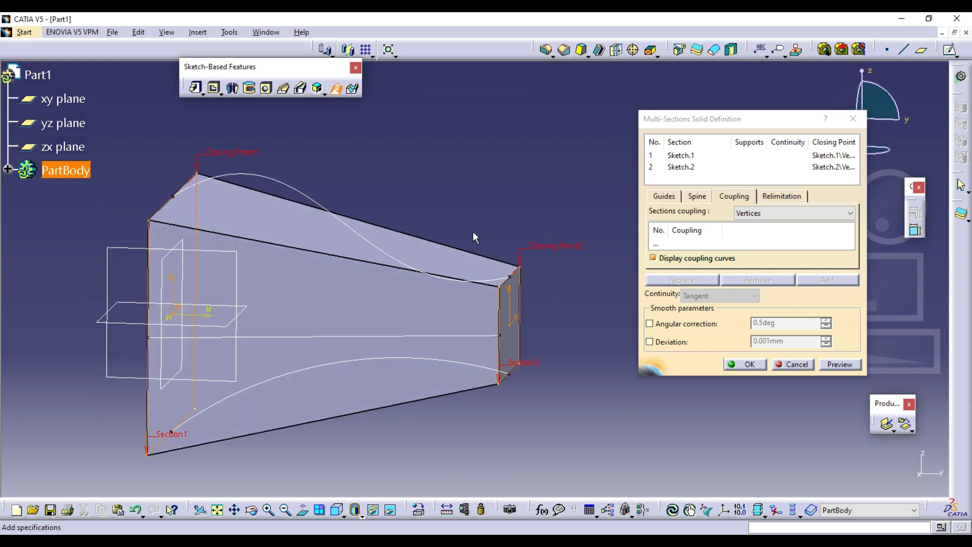
middle_click_drag(473, 232, 376, 229)
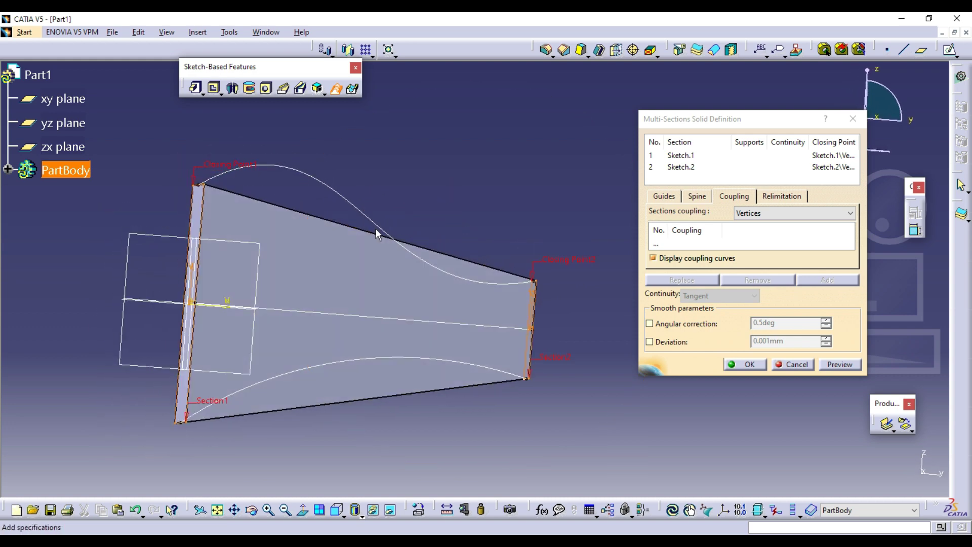
left_click(660, 199)
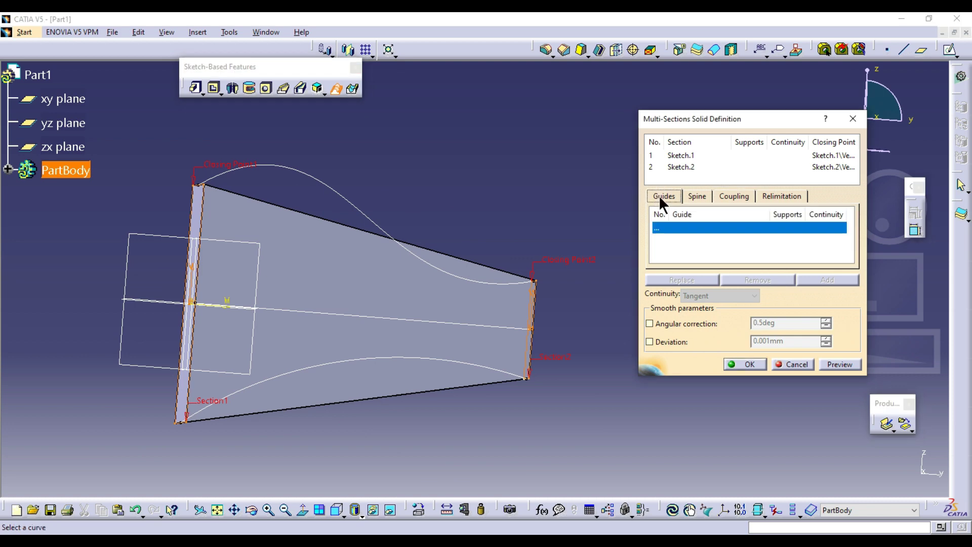
left_click(368, 212)
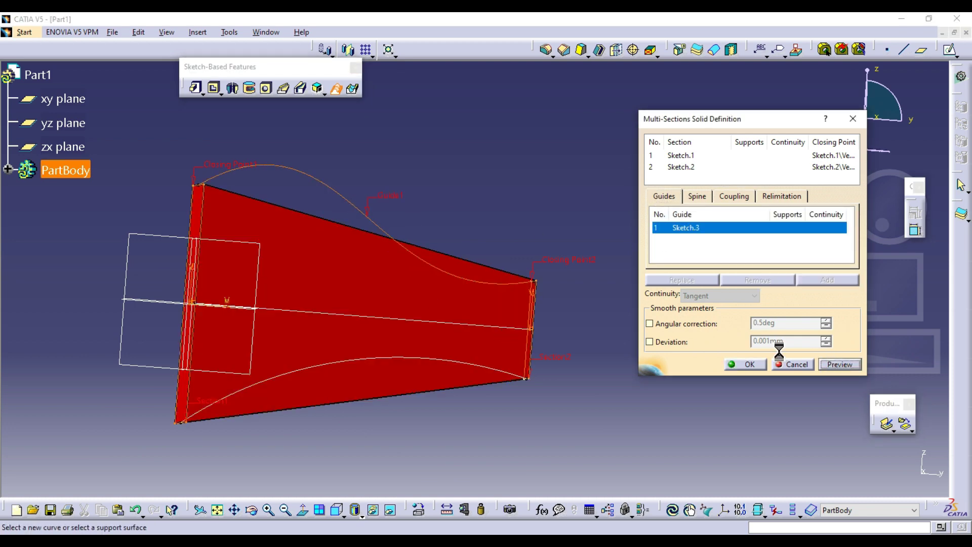
Add the arc sketch as the second guide of the multi-sections solid and preview the shape.
mouse_move(495, 256)
middle_mouse_down()
mouse_move(469, 245)
mouse_move(501, 247)
middle_mouse_up()
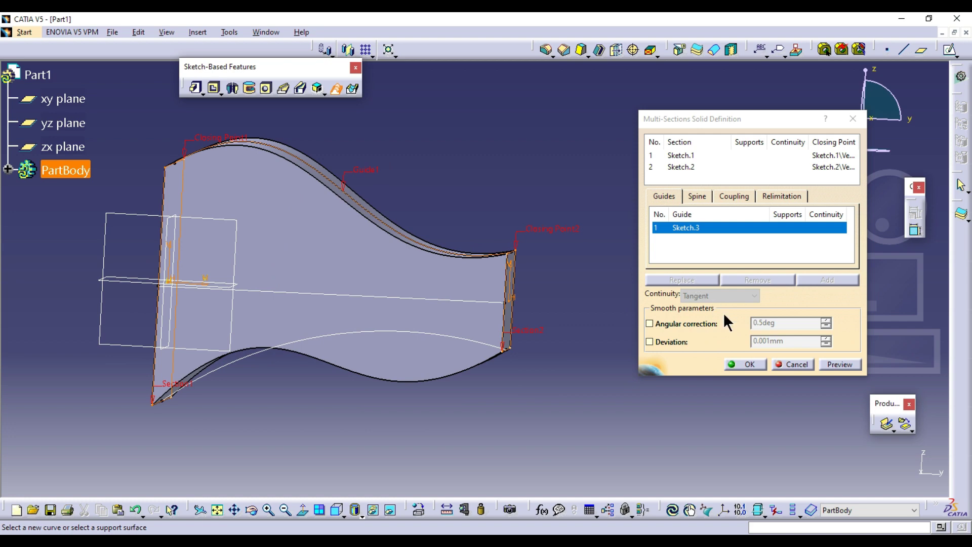
left_click(458, 340)
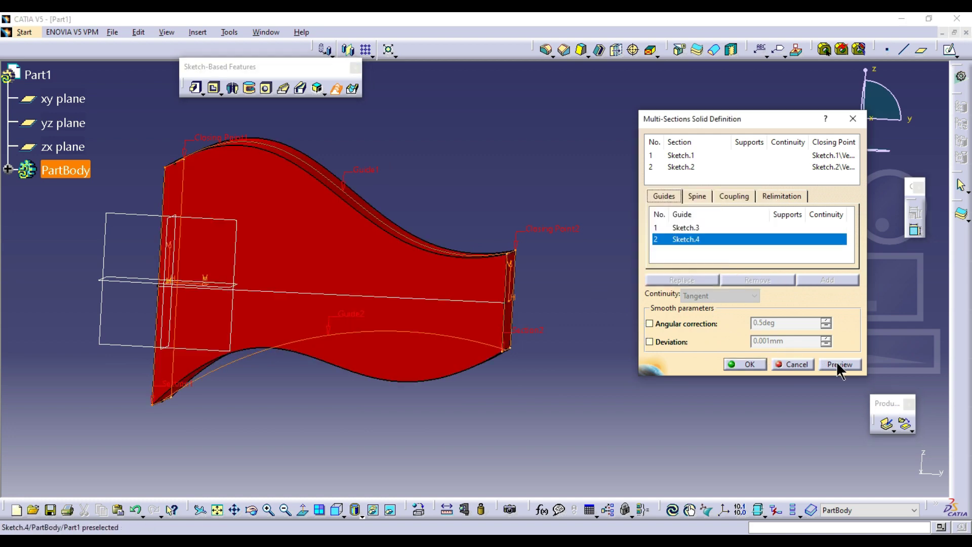
left_click(840, 364)
Add the slanted line sketch as the third guide, preview the shape and create the multi-sections solid.
mouse_move(446, 293)
middle_mouse_down()
mouse_move(423, 278)
mouse_move(397, 203)
mouse_move(344, 312)
mouse_move(385, 147)
mouse_move(332, 174)
mouse_move(439, 289)
middle_mouse_up()
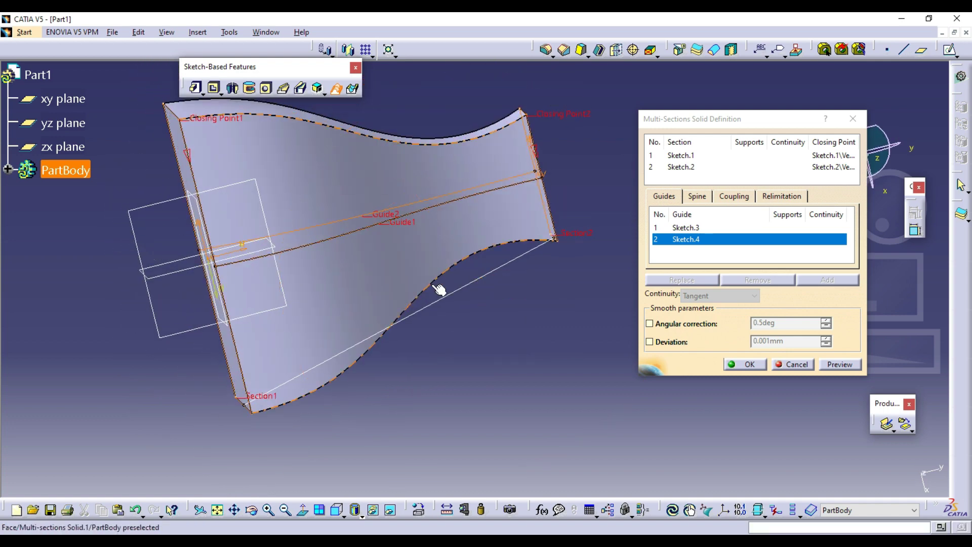
left_click(444, 311)
left_click(855, 366)
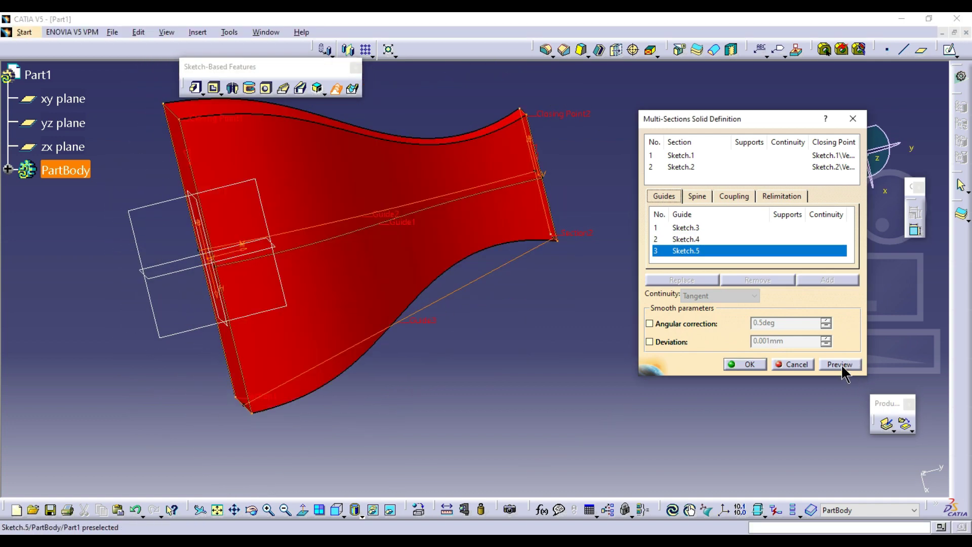
middle_click_drag(438, 355, 486, 317)
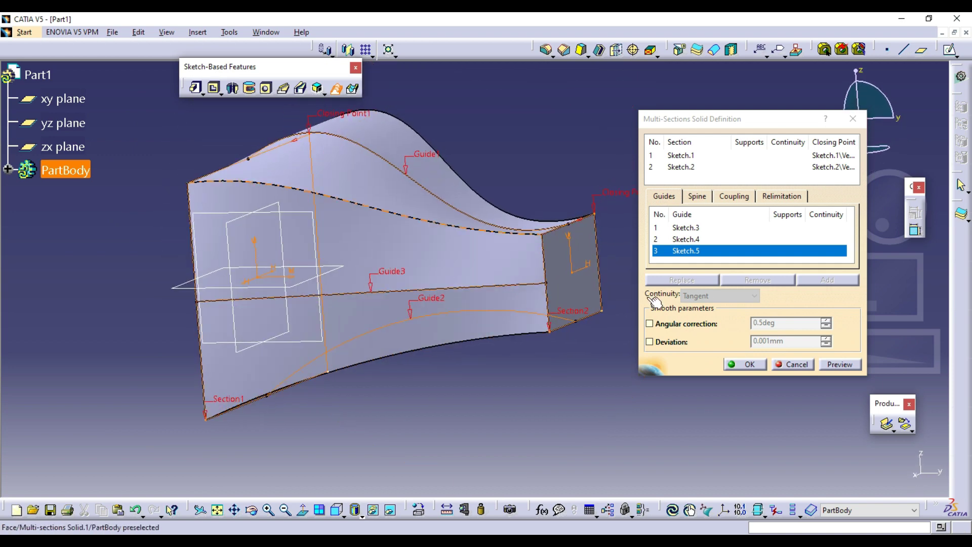
left_click(743, 364)
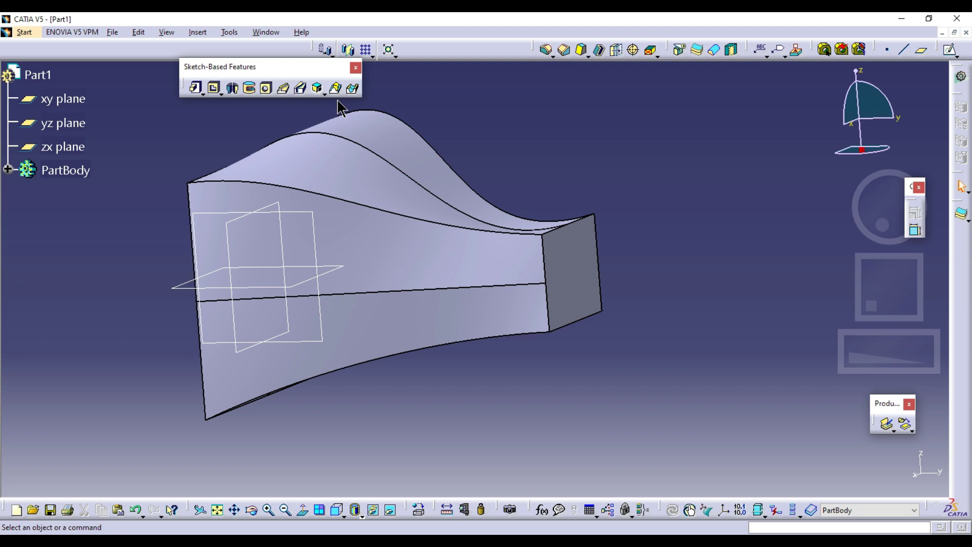
middle_click_drag(495, 160, 483, 172)
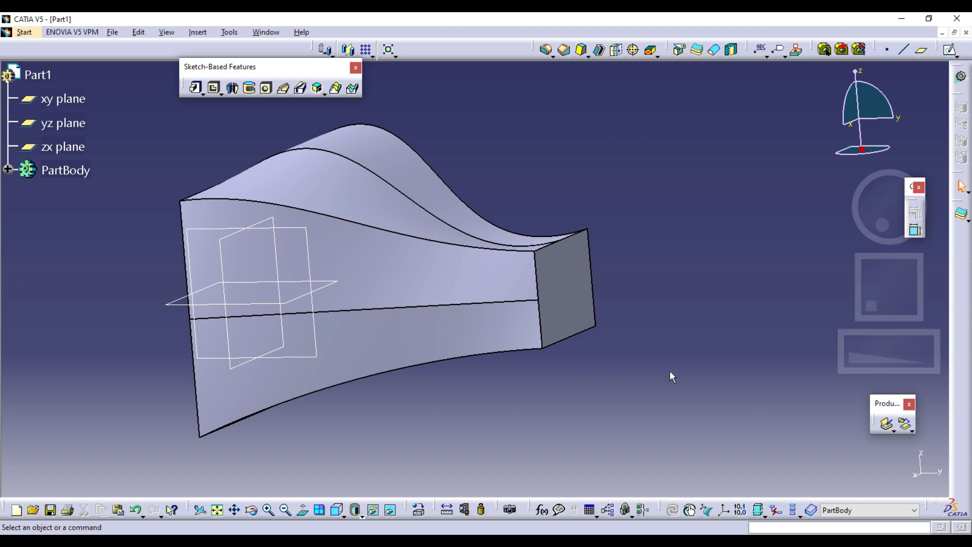
Create a new document of type Part.
key("ctrl+n")
type("part")
key("Return")
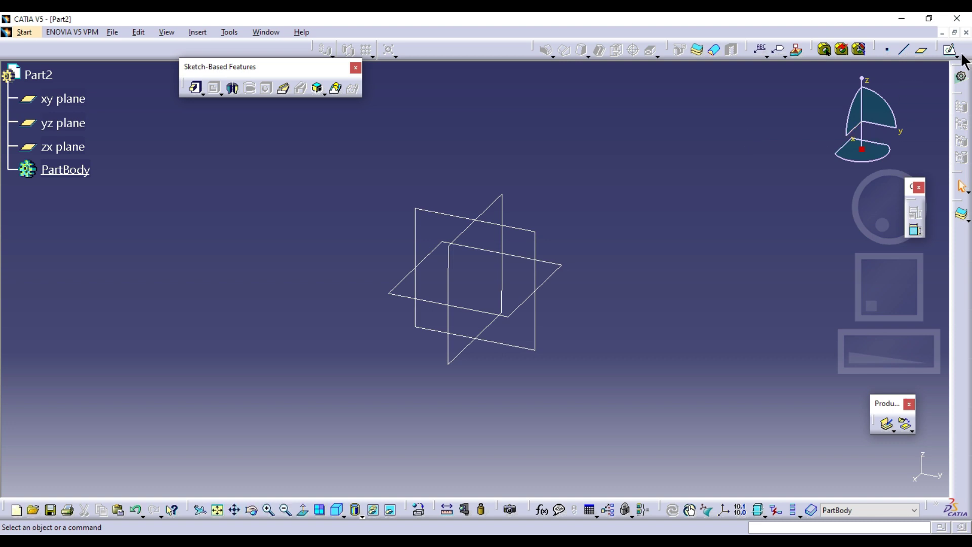
Sketch an origin-centered rectangle about 115 by 117 mm on the zx plane and exit the sketch.
left_click(950, 51)
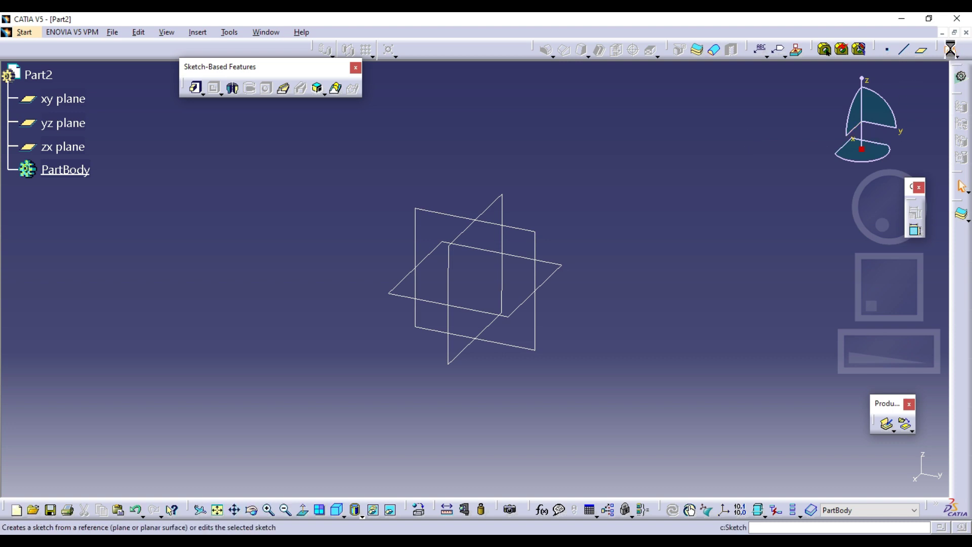
left_click(493, 205)
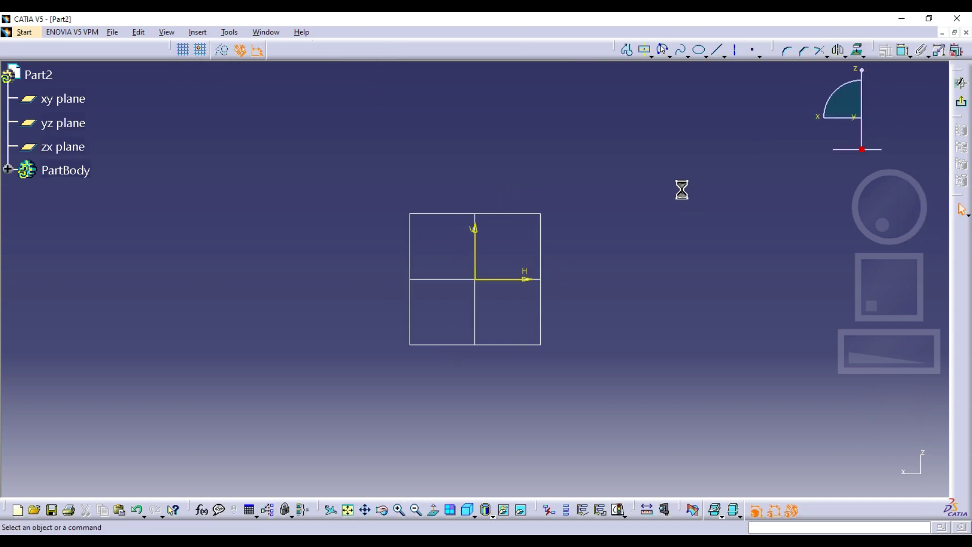
left_click(643, 52)
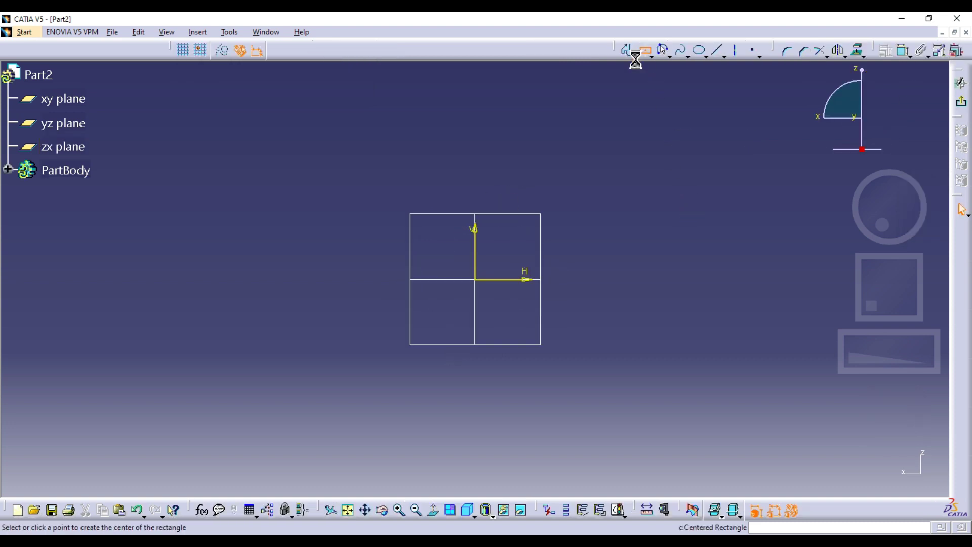
left_click(475, 279)
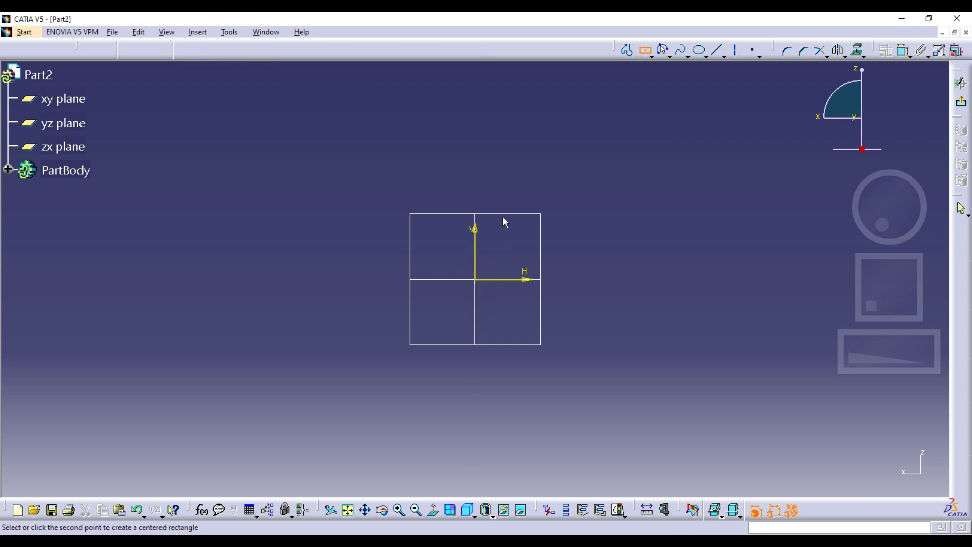
left_click(580, 173)
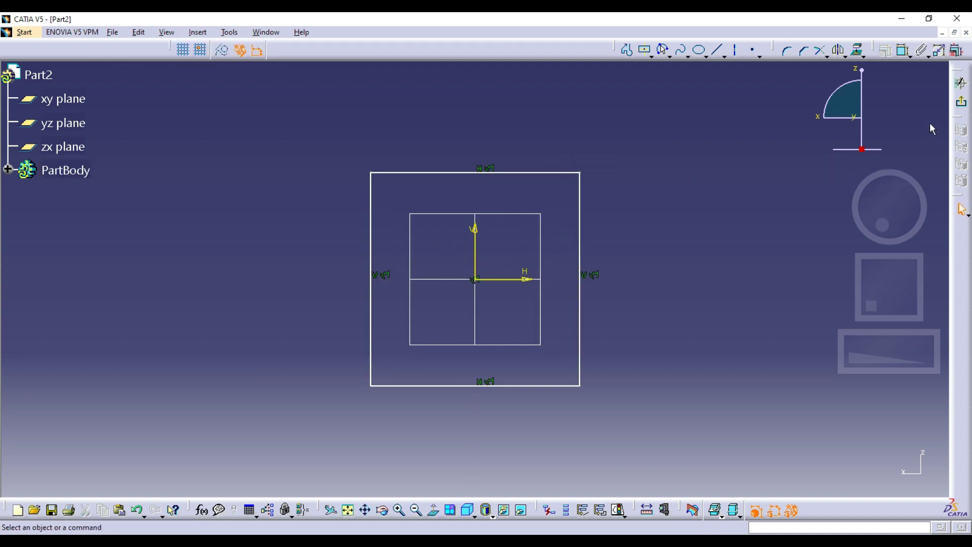
left_click(960, 83)
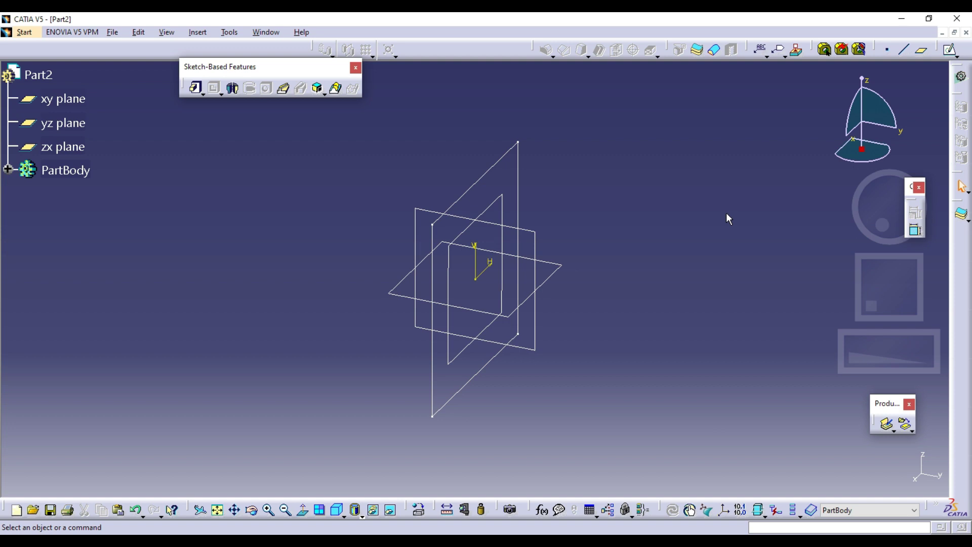
Create a reference plane offset 120 mm from the zx plane.
left_click(923, 50)
left_click(501, 197)
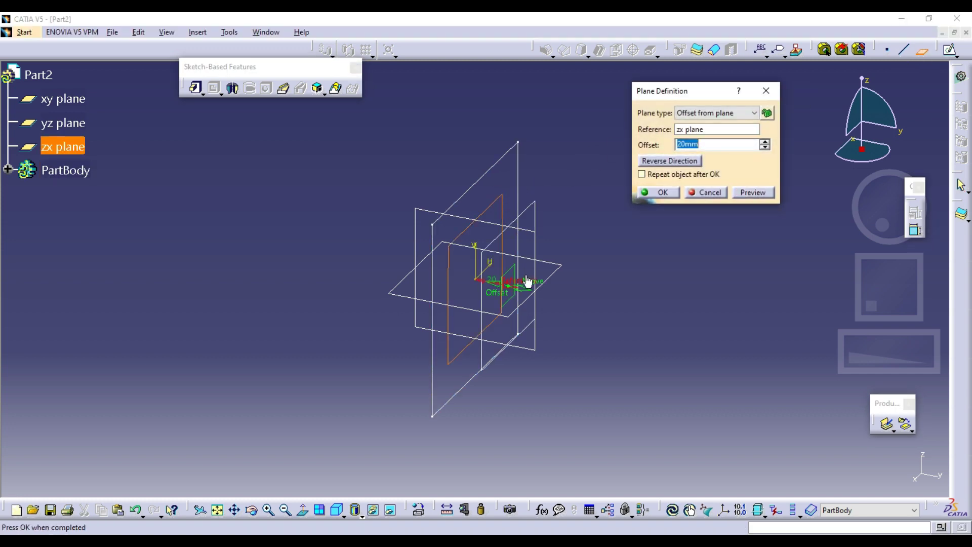
left_click_drag(529, 292, 679, 318)
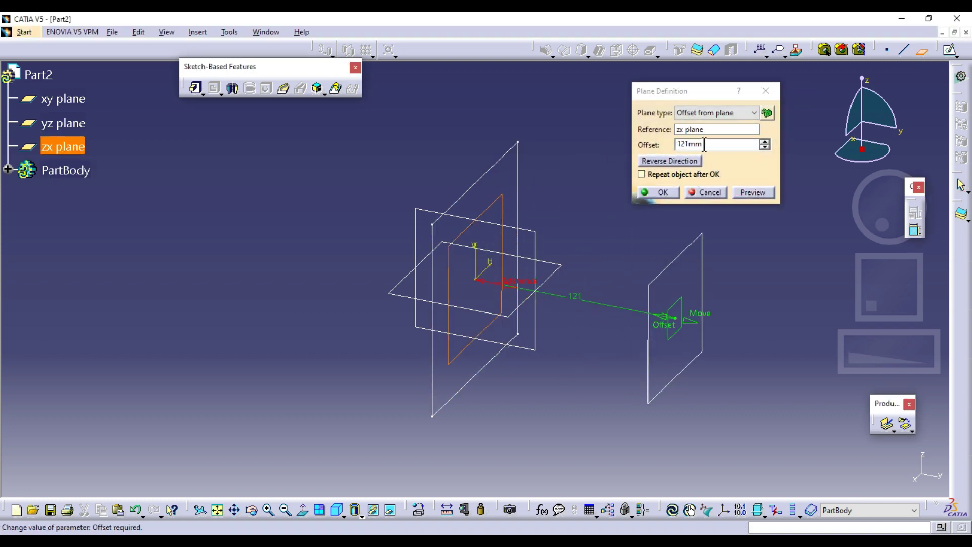
type("12")
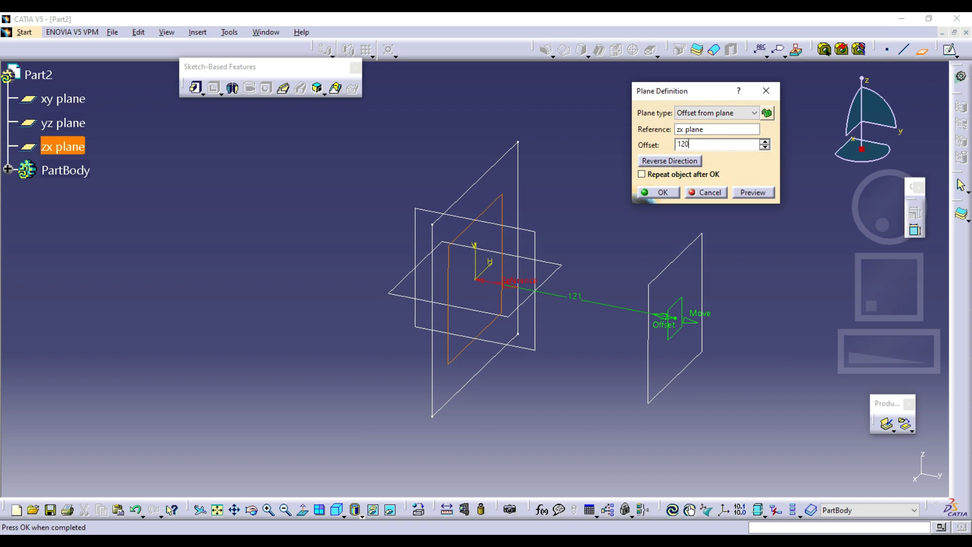
type("0")
left_click(663, 192)
Start a sketch on the offset plane and draw a circle centered on the origin with a radius of about 30 mm.
left_click(955, 52)
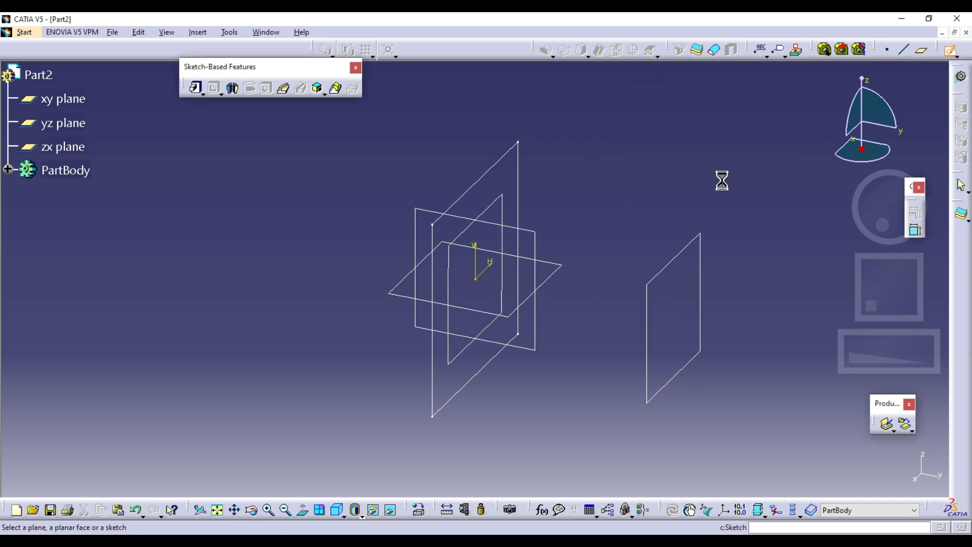
left_click(678, 258)
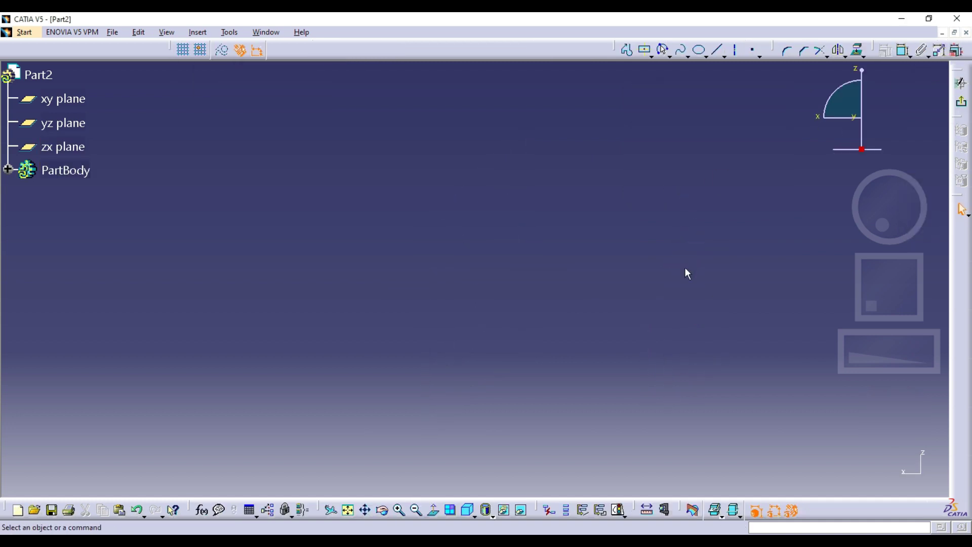
left_click(348, 509)
left_click(688, 56)
left_click(681, 71)
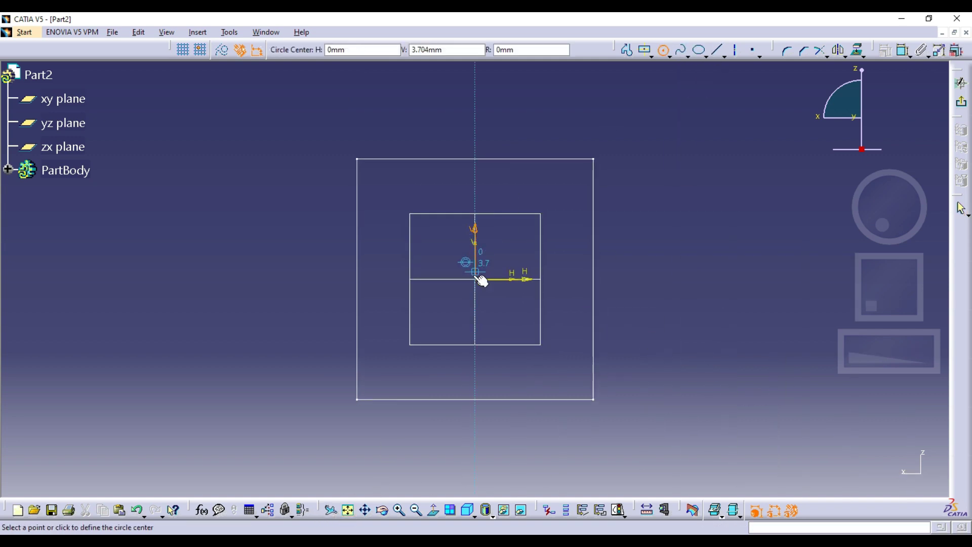
left_click(476, 279)
left_click(476, 217)
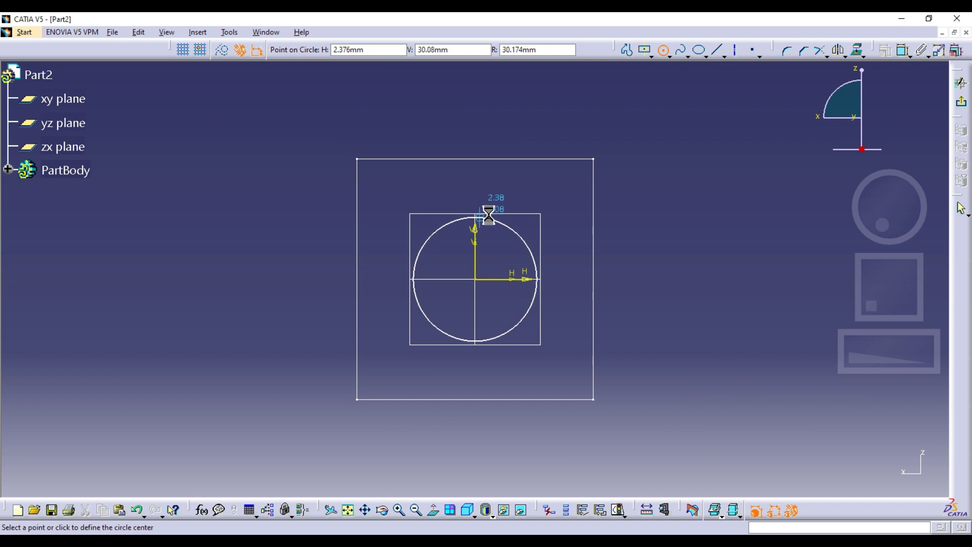
Draw two diagonal axes across the circle, each joining opposite corners of the large rectangle.
left_click(736, 49)
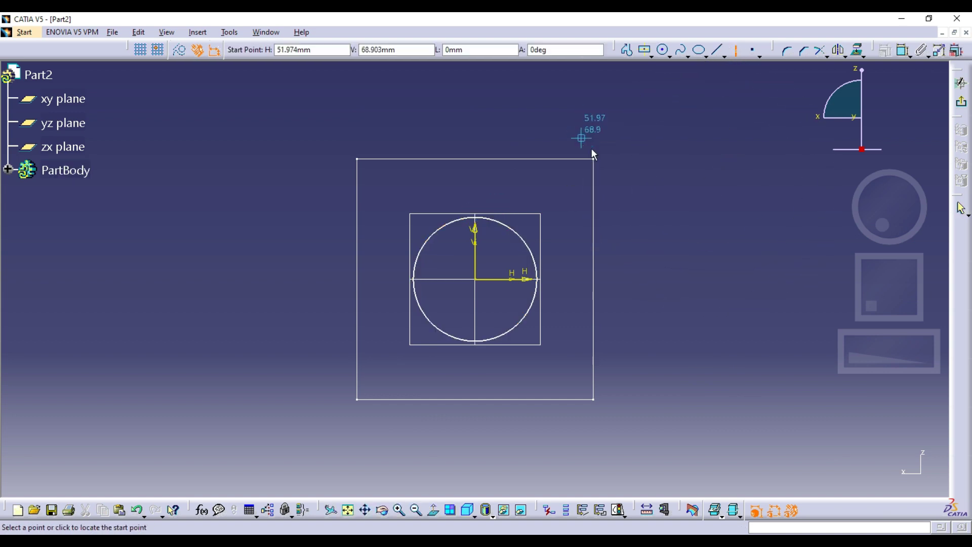
left_click(596, 158)
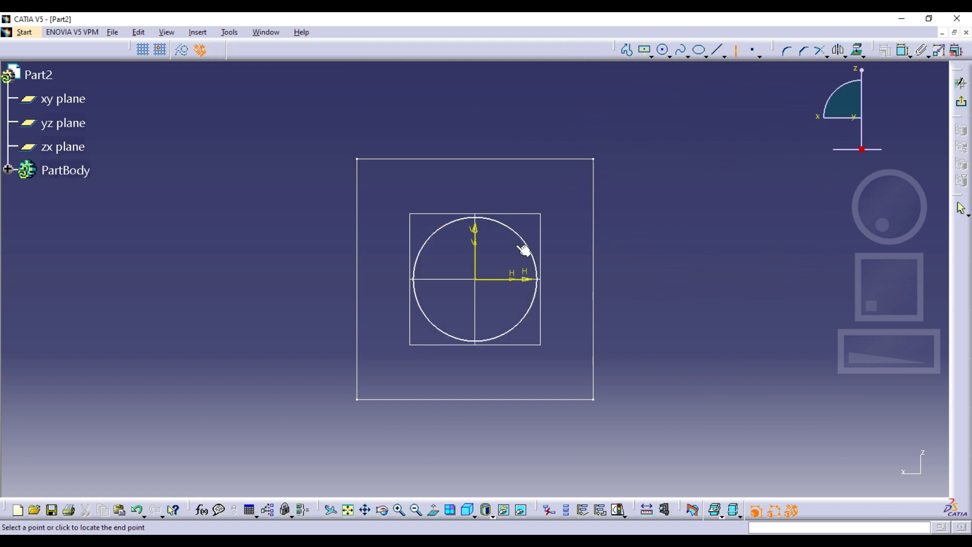
left_click(359, 399)
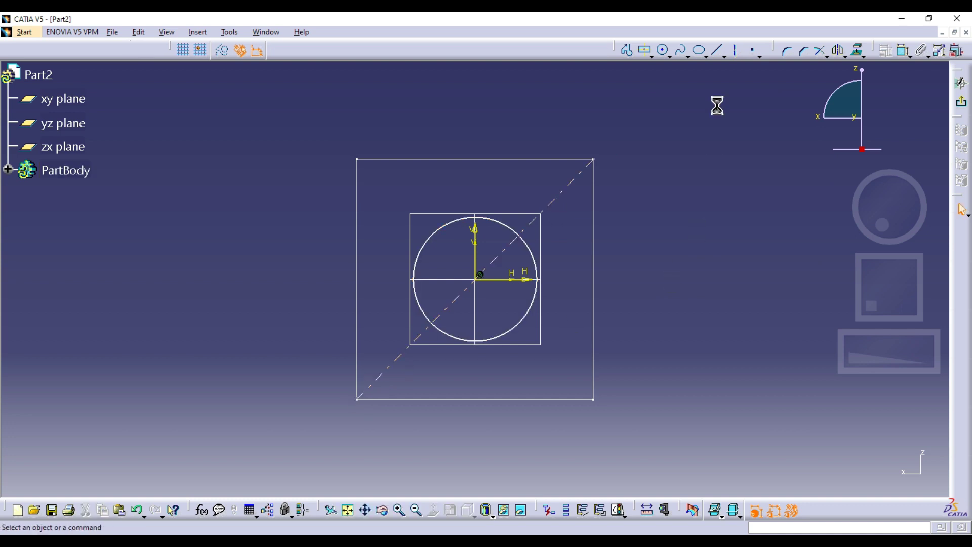
left_click(736, 50)
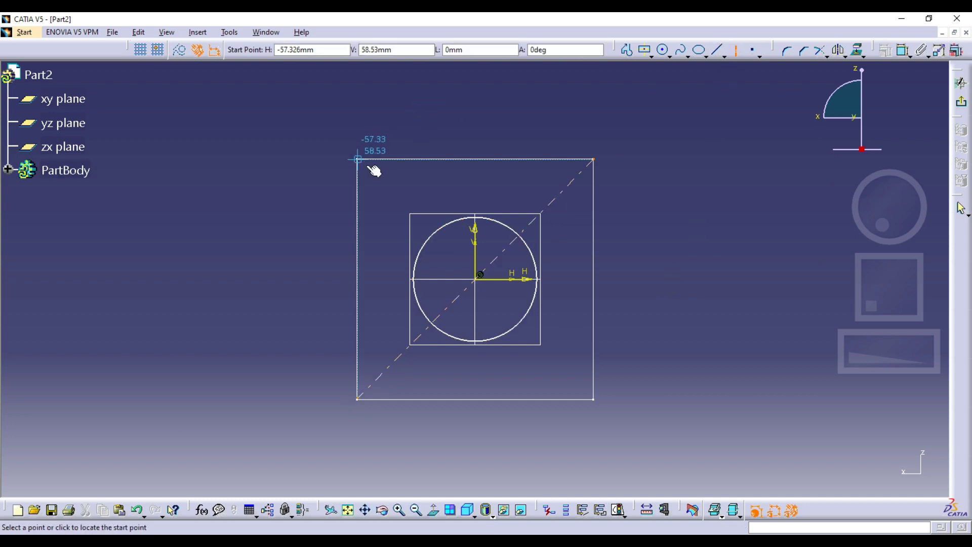
left_click(369, 166)
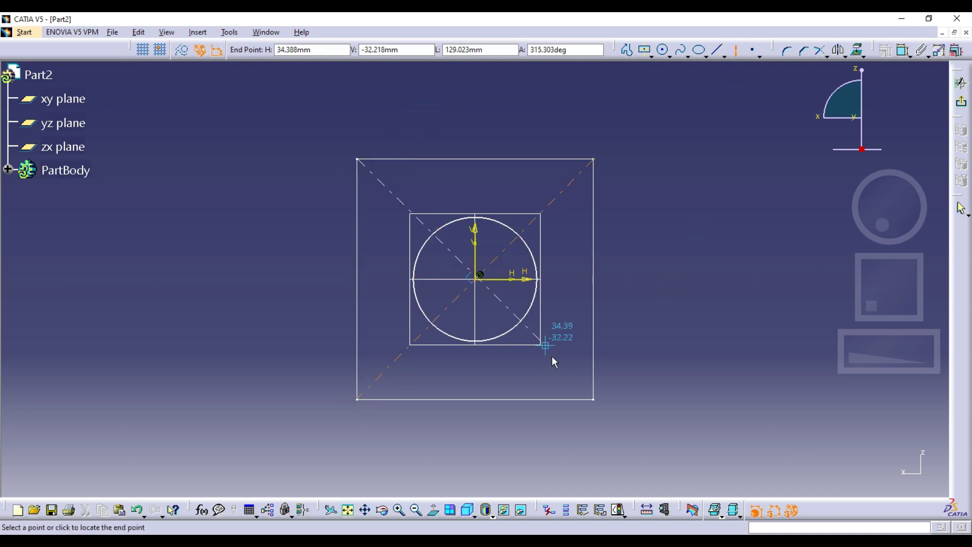
left_click(592, 400)
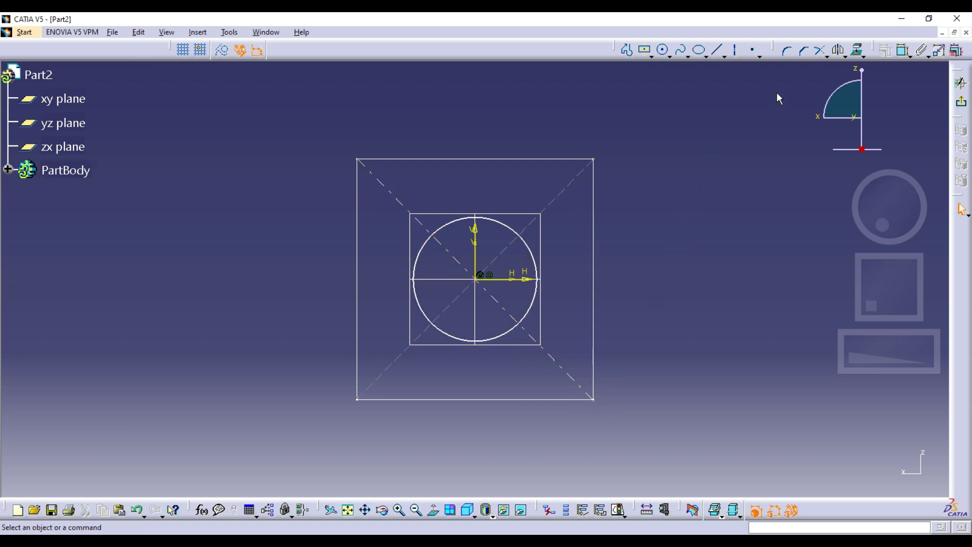
Break the circle where the two diagonal axes cross it, keeping all the arcs, and exit the sketch.
left_click(823, 54)
left_click(839, 94)
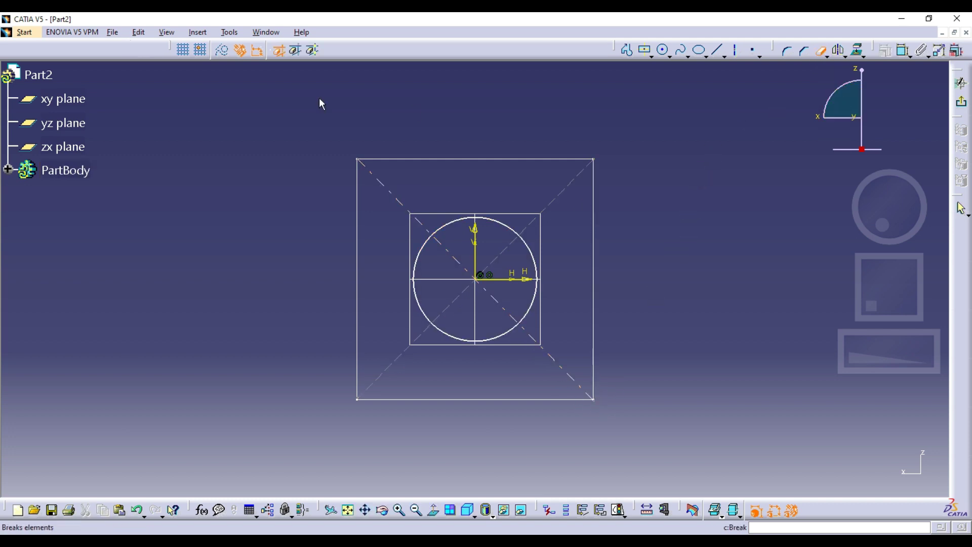
left_click(310, 50)
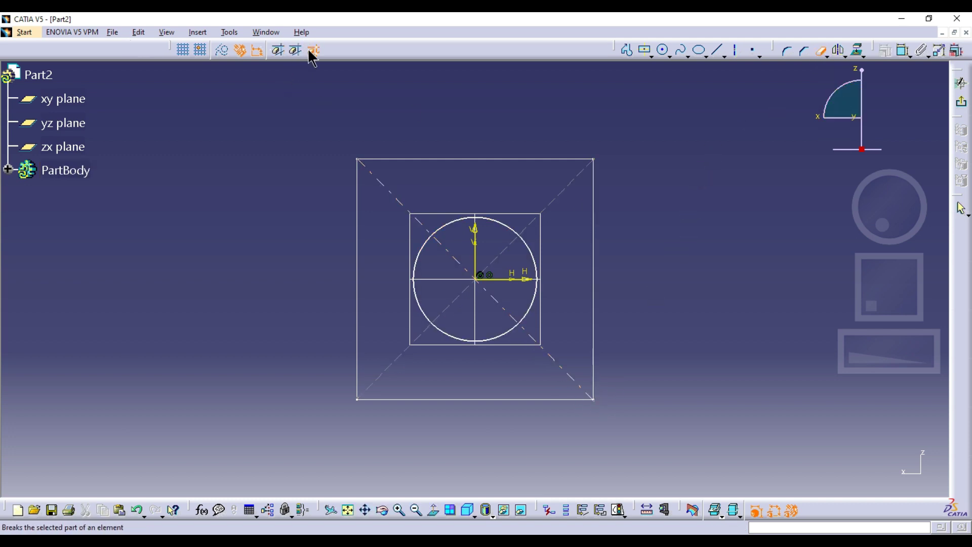
left_click(456, 220)
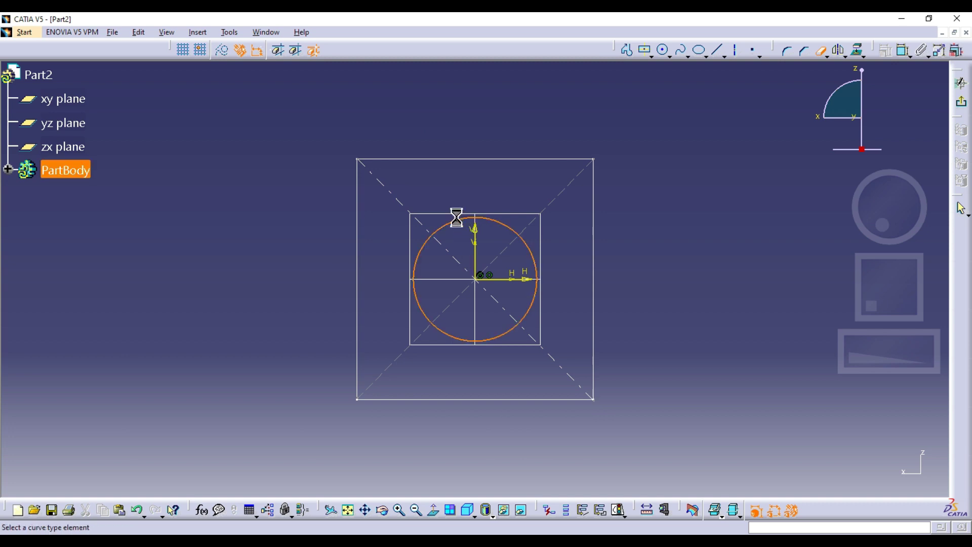
left_click(461, 342)
left_click(960, 103)
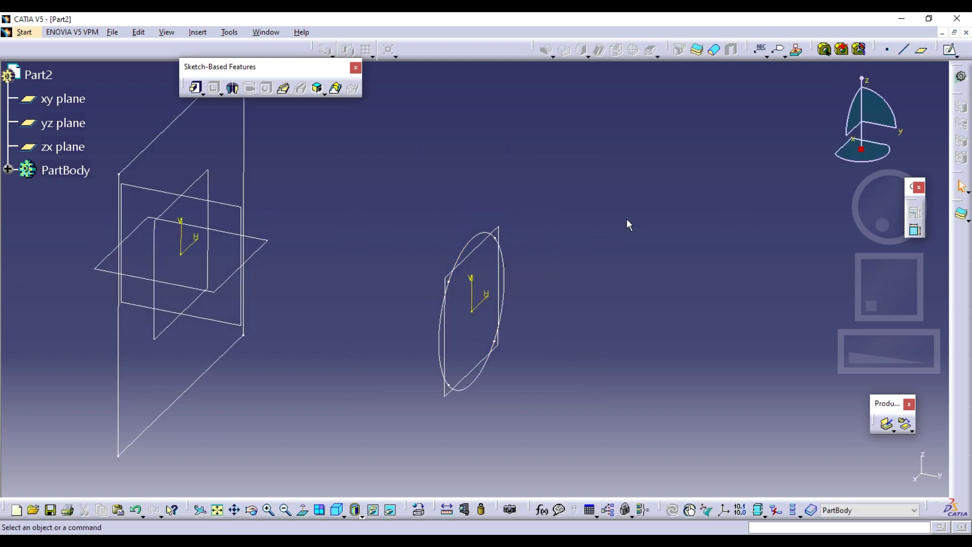
Create a reference plane offset 120 mm from the circle's plane, on the side away from the large rectangle.
left_click(922, 49)
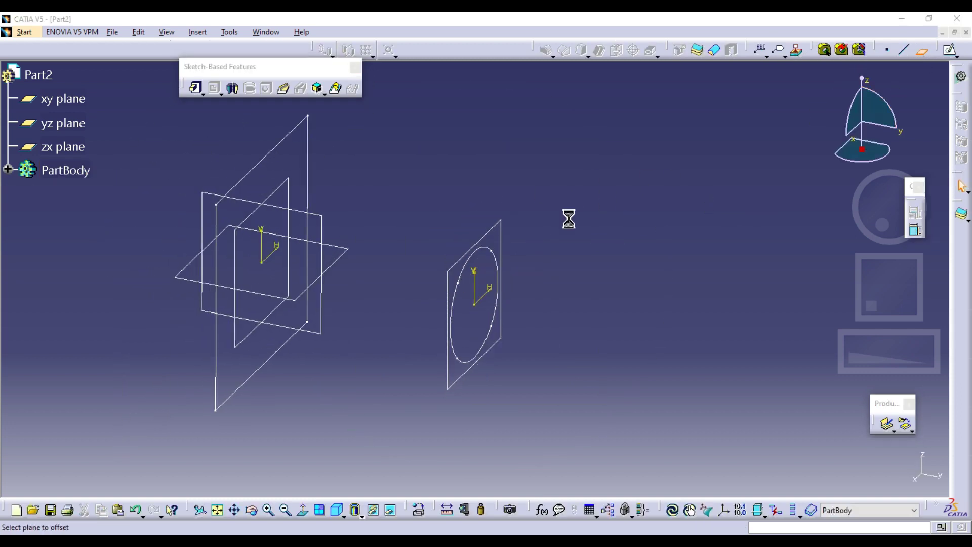
left_click(504, 232)
left_click(661, 192)
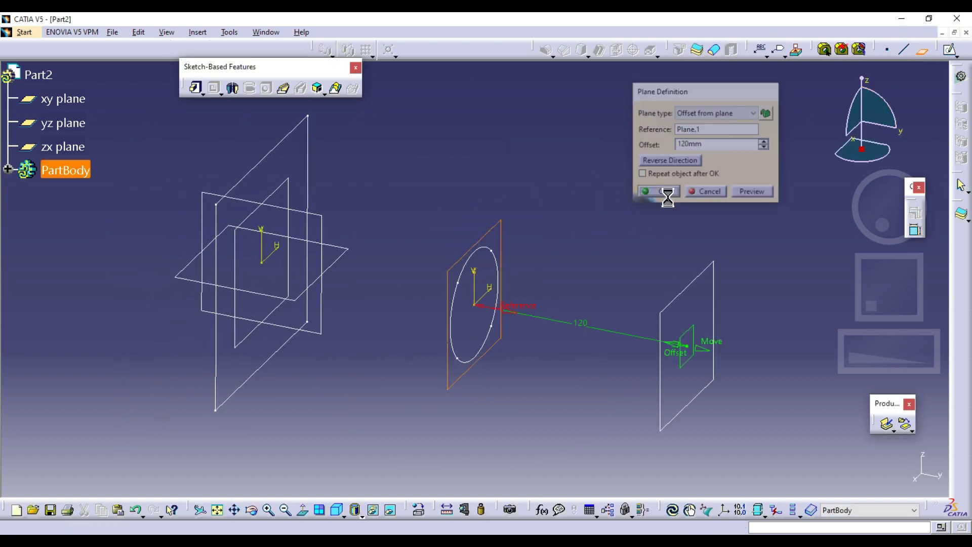
Sketch a centered rectangle about 129 mm wide and 63 mm high at the origin of the new plane, and exit the sketch.
left_click(950, 50)
left_click(697, 278)
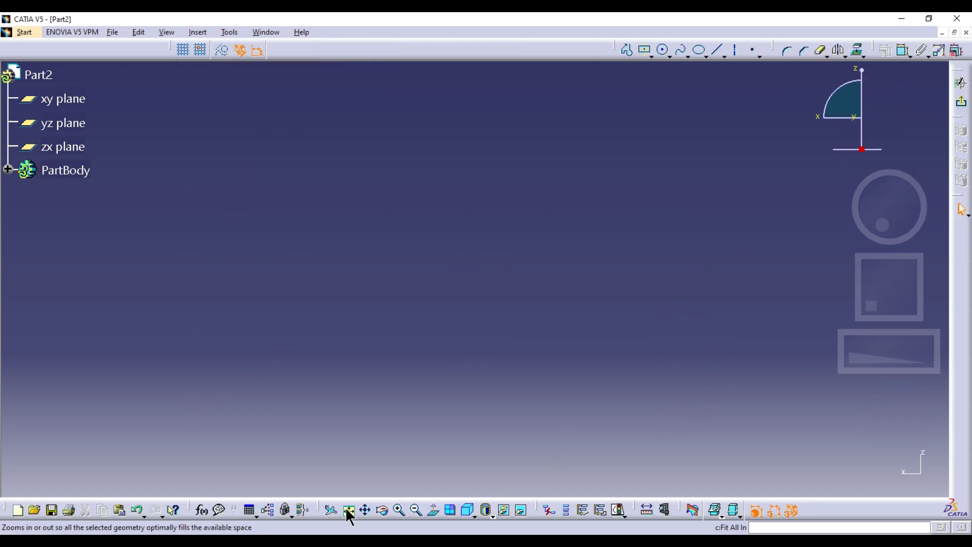
left_click(348, 509)
left_click(645, 49)
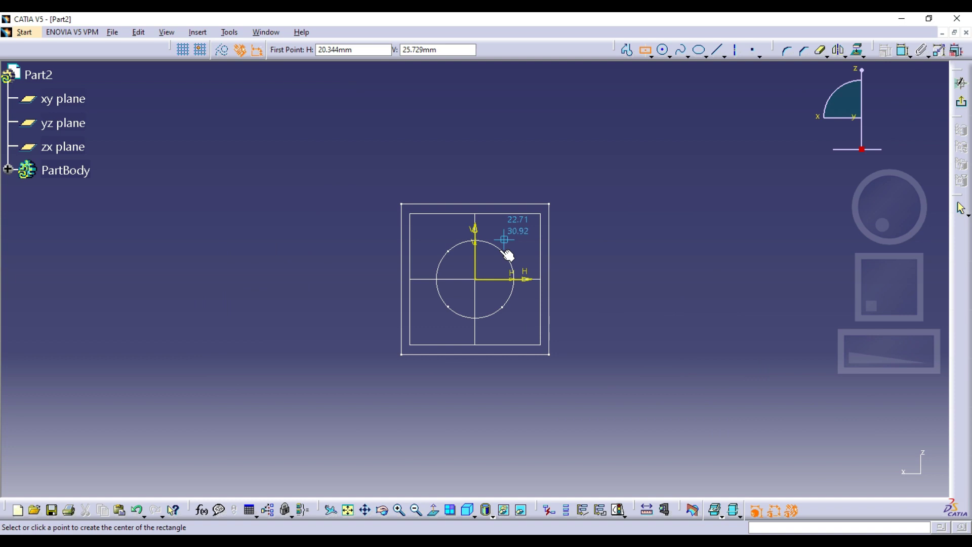
left_click(476, 280)
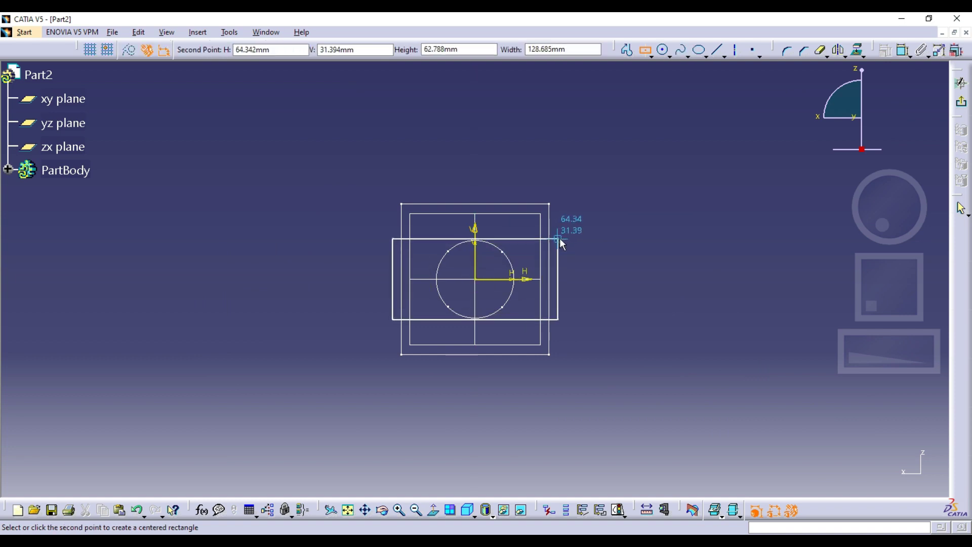
left_click(560, 239)
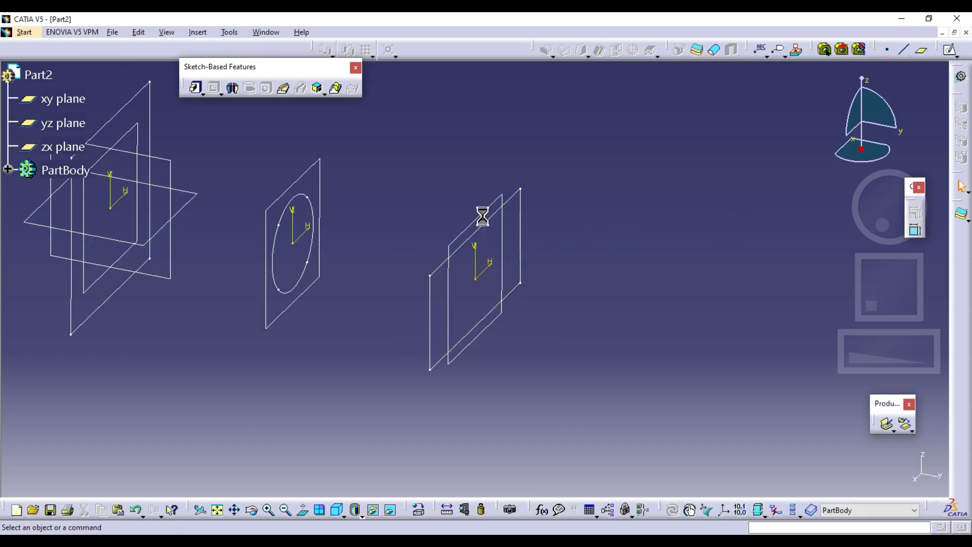
Hide the two offset reference planes.
mouse_move(365, 203)
middle_mouse_down()
mouse_move(428, 217)
mouse_move(387, 217)
mouse_move(435, 233)
middle_mouse_up()
left_click(409, 210)
key("space")
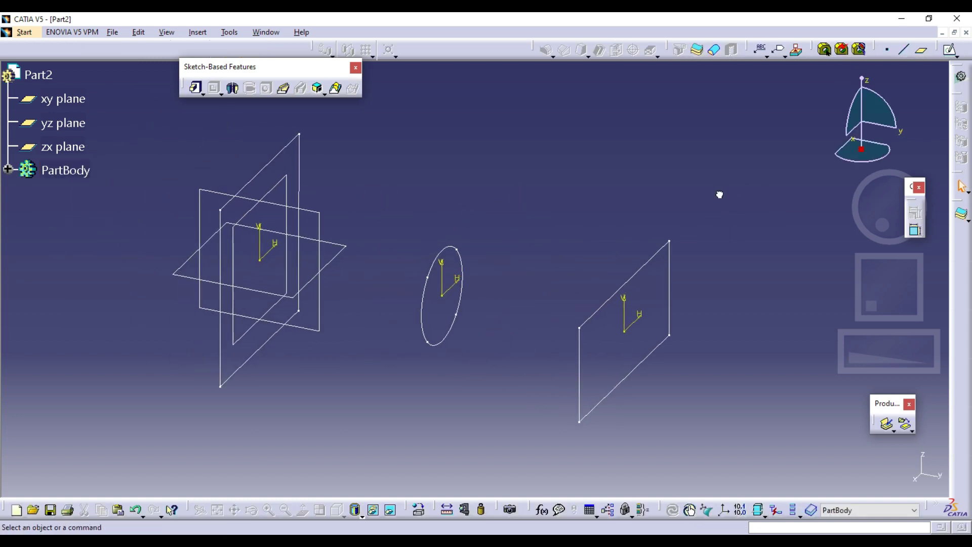
Sketch a five-point spline on the yz plane from the large rectangle's upper edge, past the circle's top, to the far rectangle's upper edge.
left_click(951, 49)
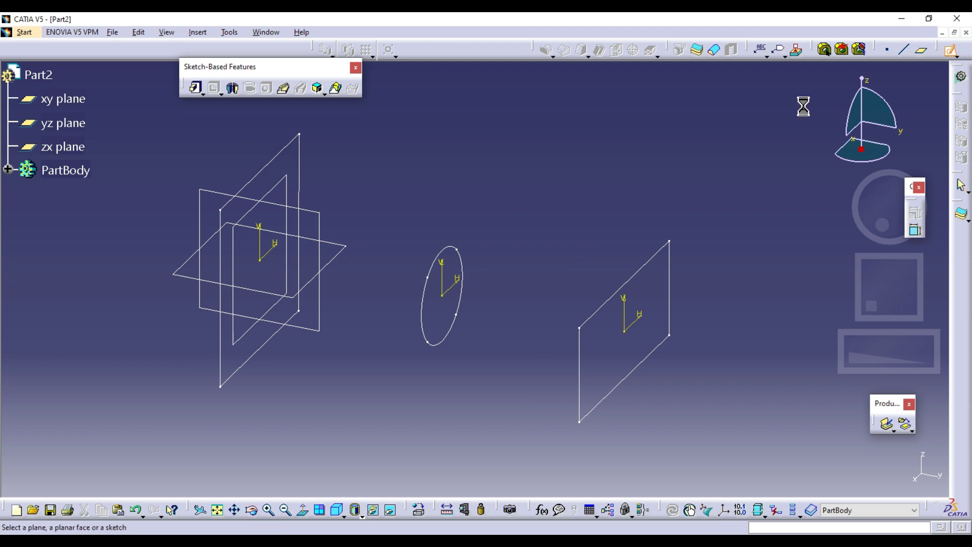
left_click(319, 210)
mouse_move(451, 213)
middle_mouse_down()
mouse_move(475, 217)
mouse_move(482, 198)
mouse_move(526, 202)
mouse_move(557, 171)
middle_mouse_up()
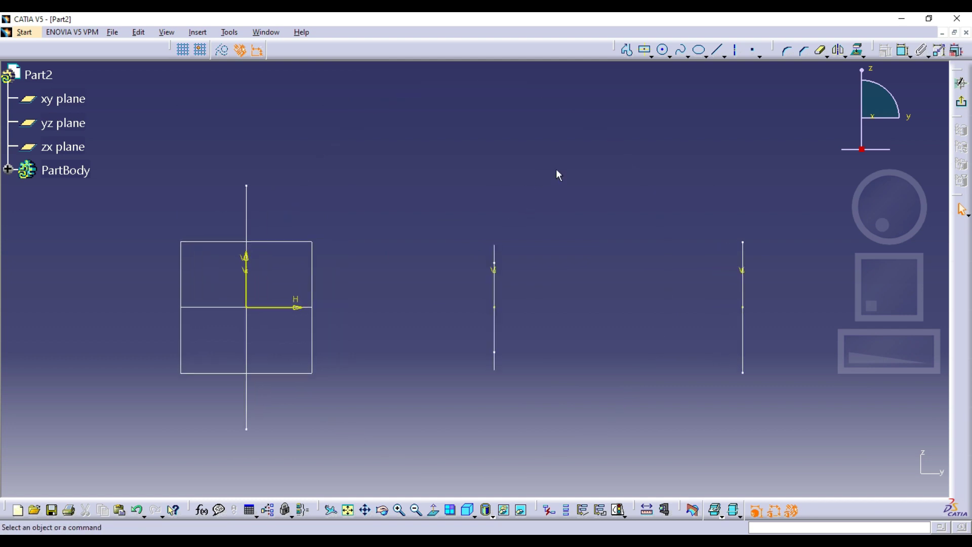
left_click(681, 50)
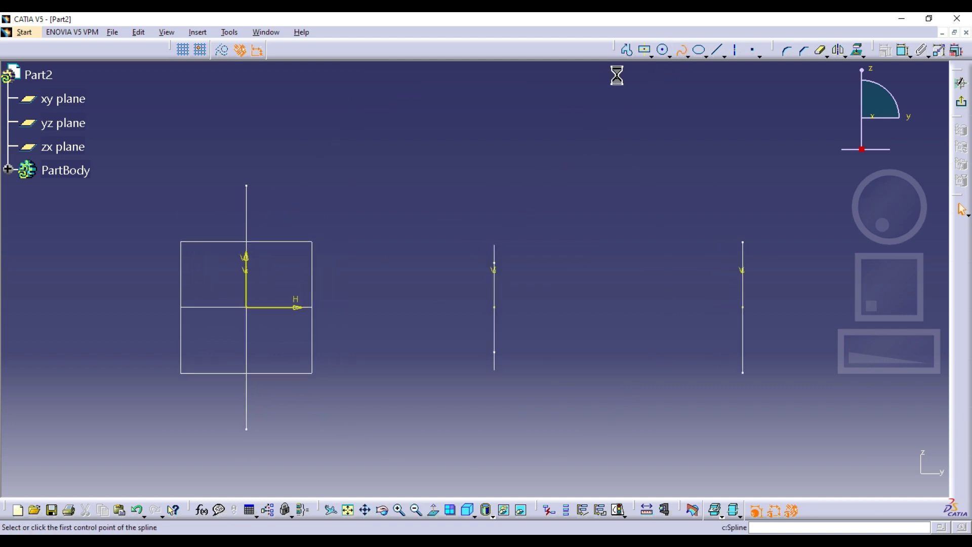
left_click(247, 185)
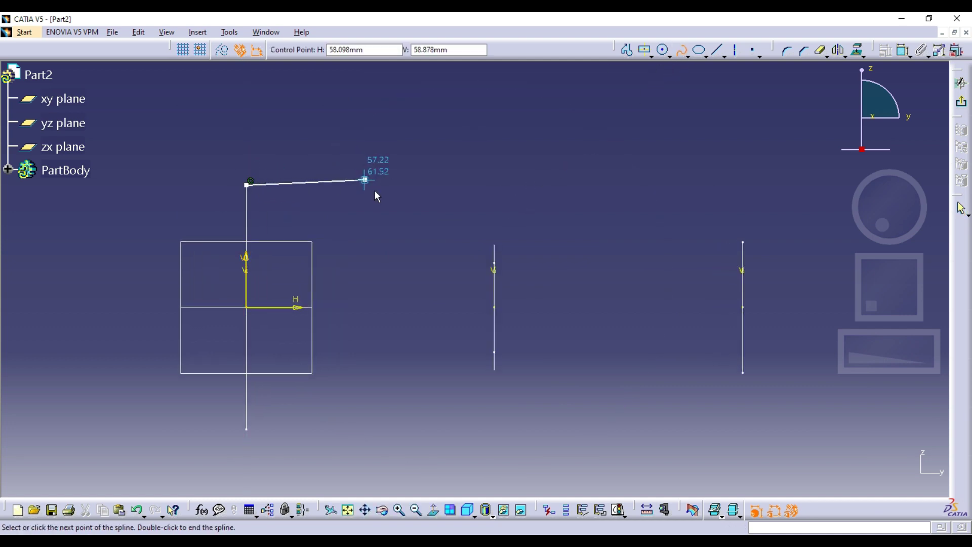
left_click(365, 179)
left_click(495, 245)
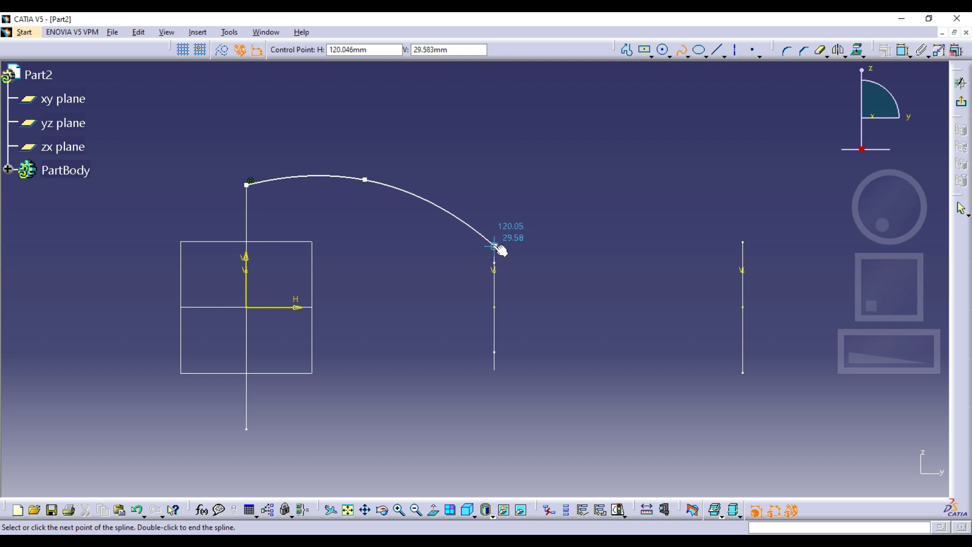
left_click(678, 228)
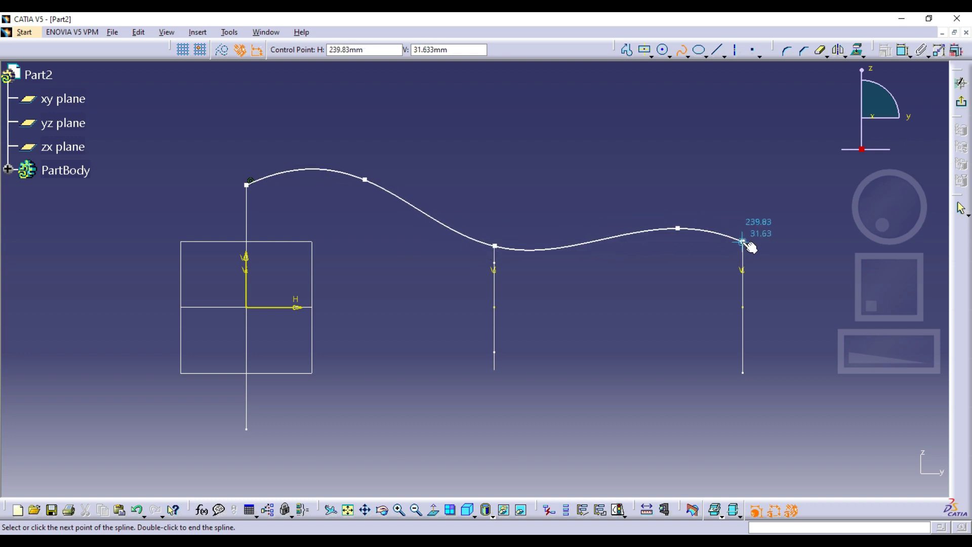
key("Escape")
key("Escape")
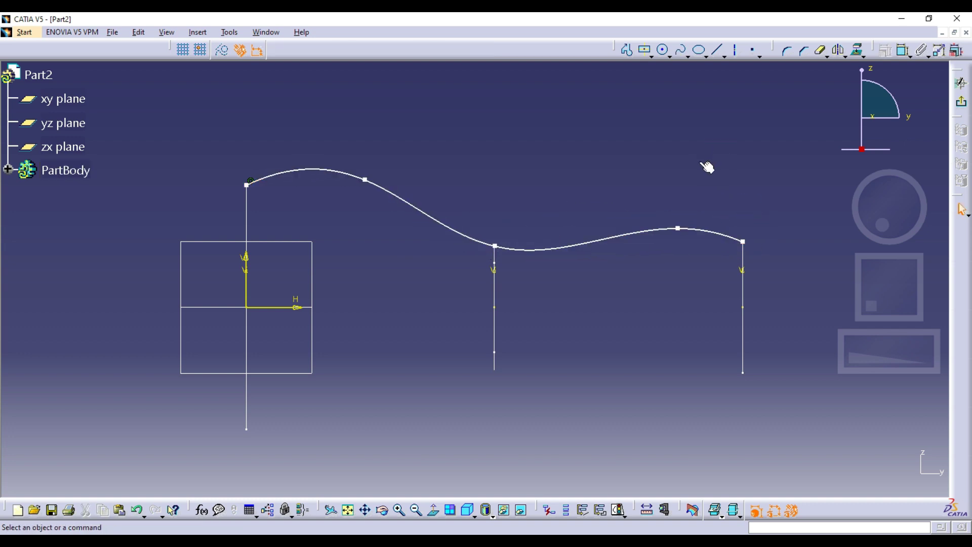
Constrain the spline's start point to be coincident with the upper edge of the large rectangle.
middle_click_drag(586, 232, 626, 241)
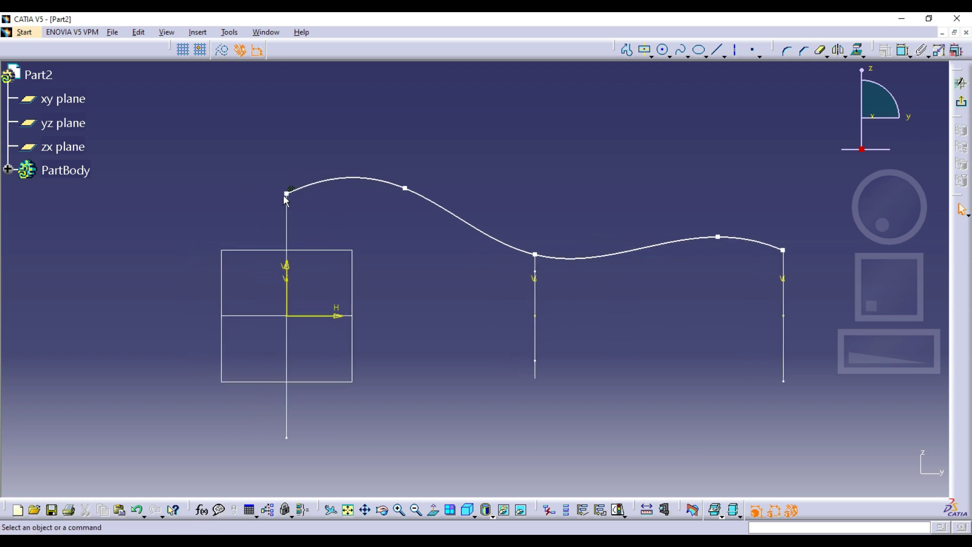
left_click_drag(286, 194, 287, 183)
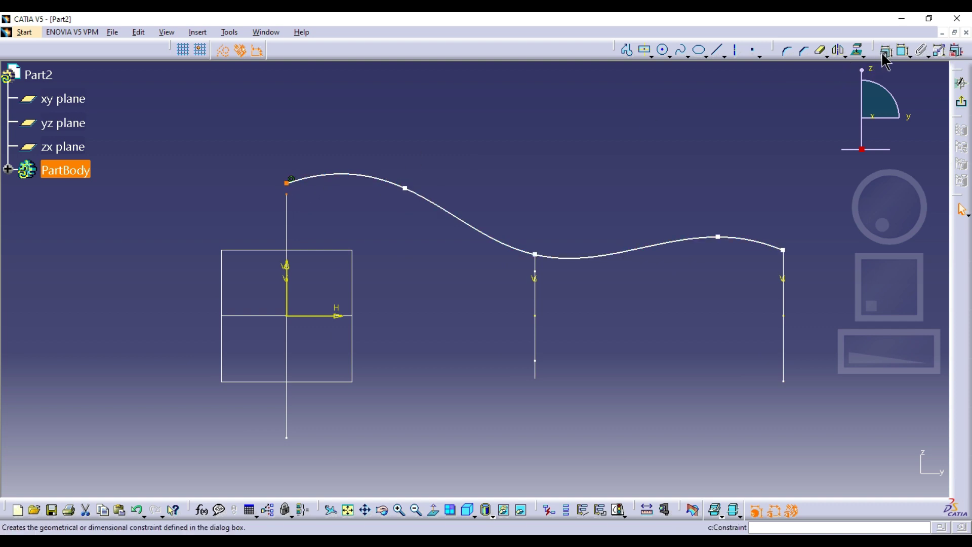
left_click(885, 50)
left_click(780, 215)
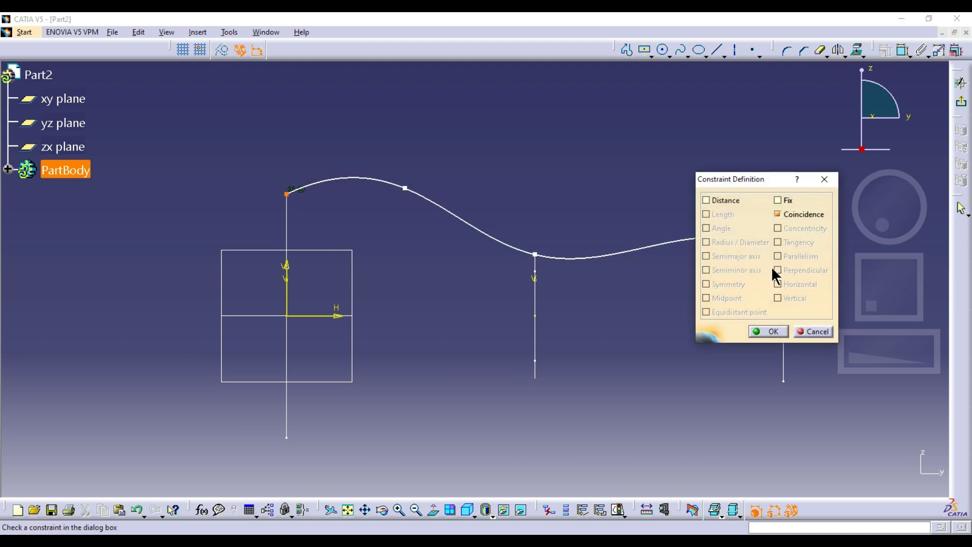
left_click(766, 336)
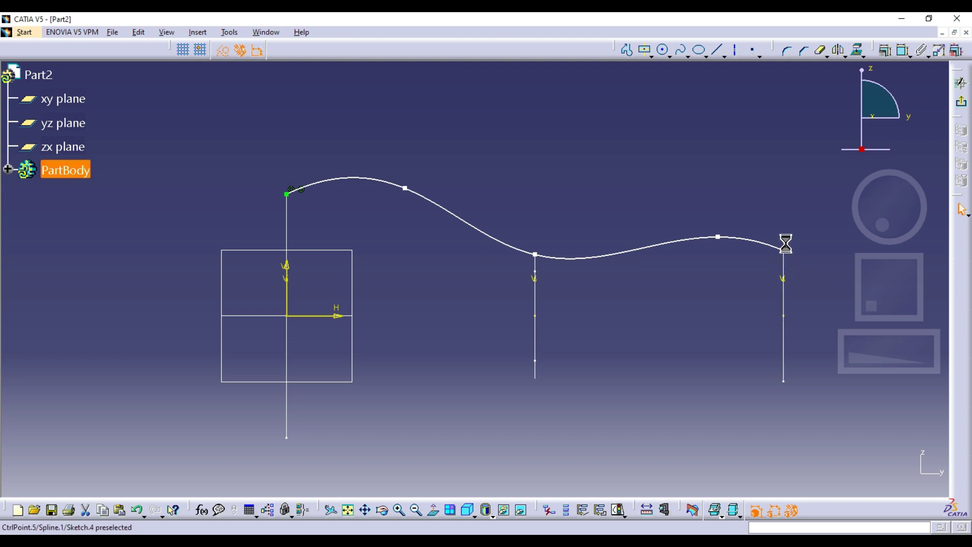
Constrain the spline's end point to be coincident with the upper edge of the far rectangle, and exit the sketch.
left_click_drag(786, 244, 786, 236)
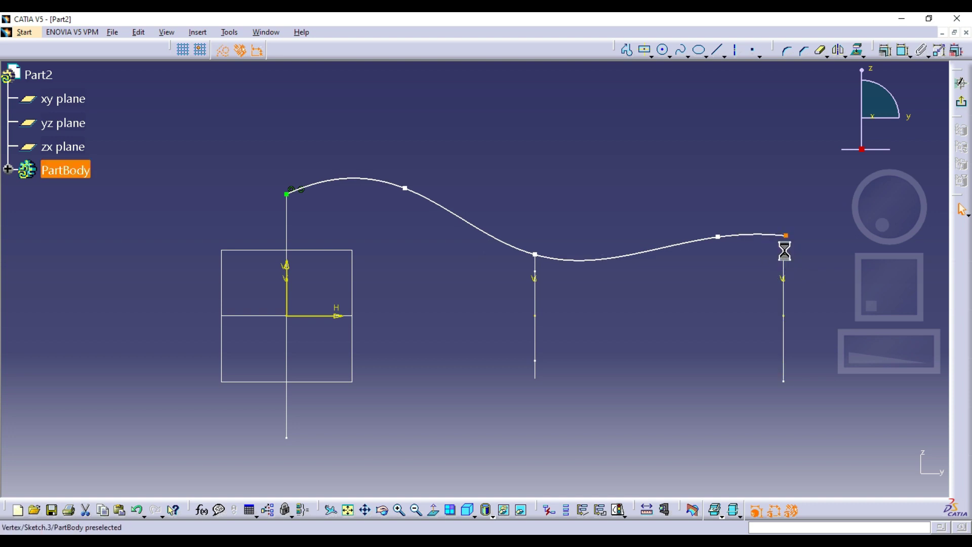
left_click(785, 251, "ctrl")
left_click(886, 50)
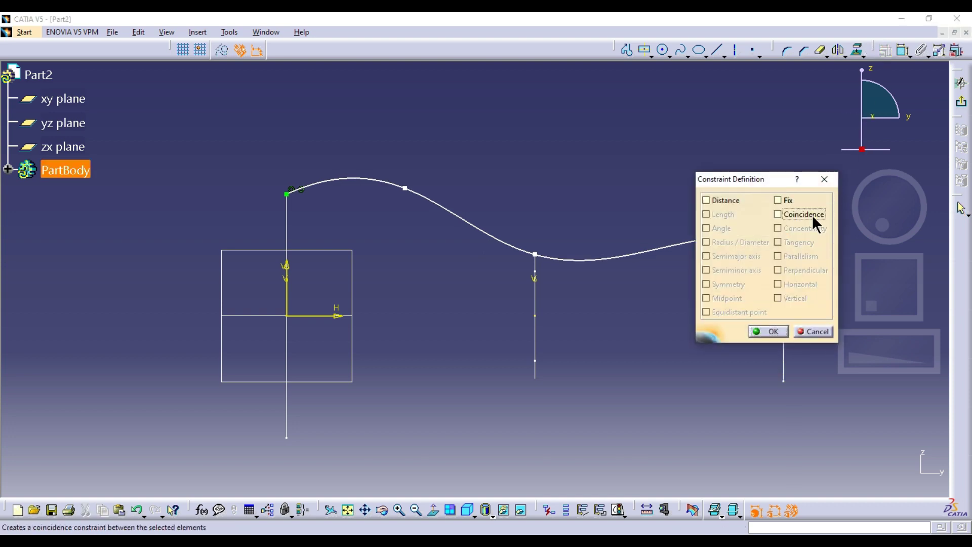
left_click(812, 215)
left_click(780, 332)
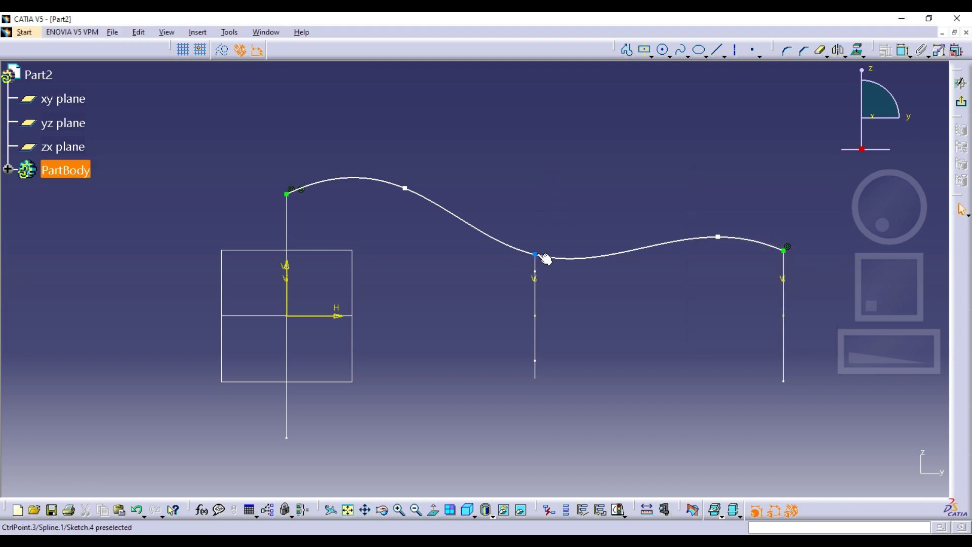
mouse_move(567, 191)
middle_mouse_down()
mouse_move(558, 269)
mouse_move(574, 172)
mouse_move(575, 233)
middle_mouse_up()
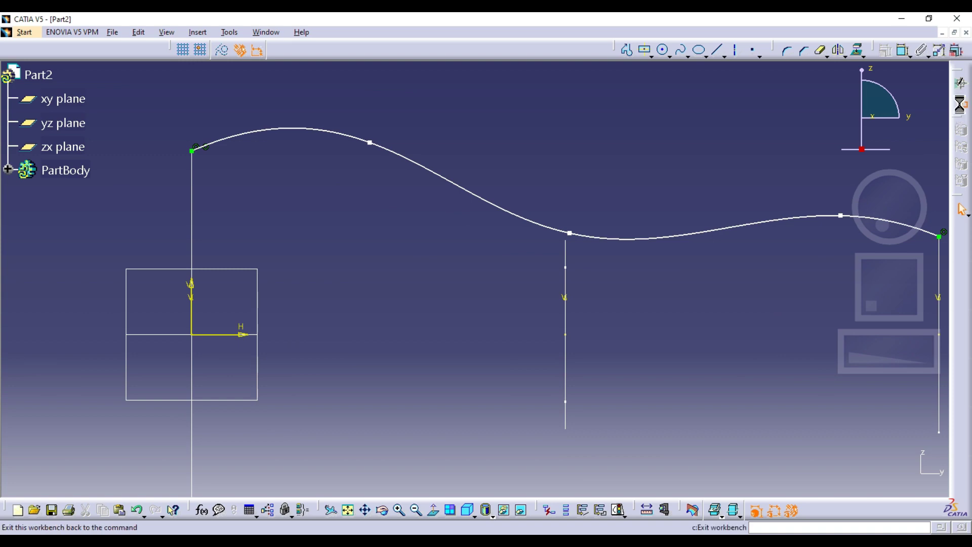
Start a multi-sections solid with the large rectangle, the circle and the far rectangle as its three sections.
mouse_move(591, 282)
middle_mouse_down()
mouse_move(554, 284)
mouse_move(543, 219)
mouse_move(545, 191)
mouse_move(549, 230)
mouse_move(597, 169)
mouse_move(568, 215)
middle_mouse_up()
left_click(335, 88)
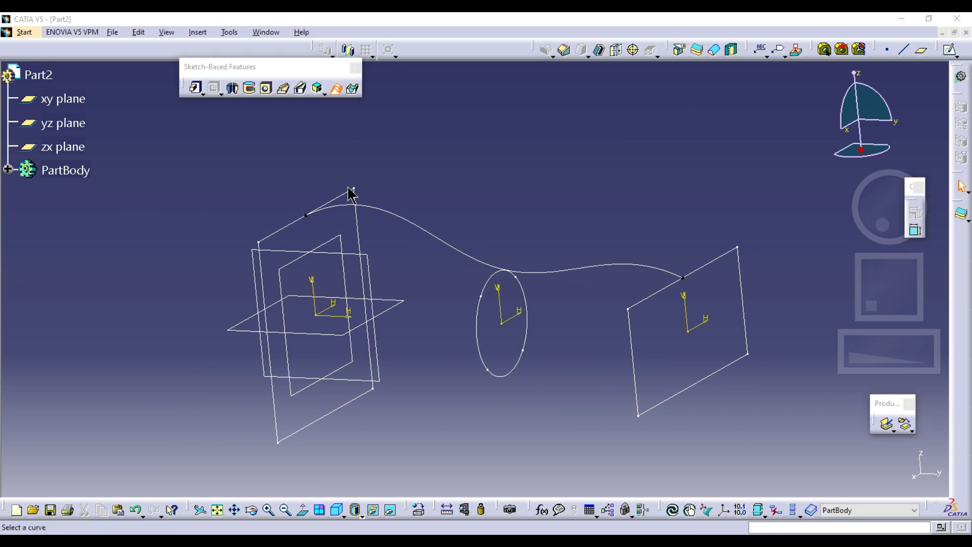
left_click(346, 202)
left_click(527, 299)
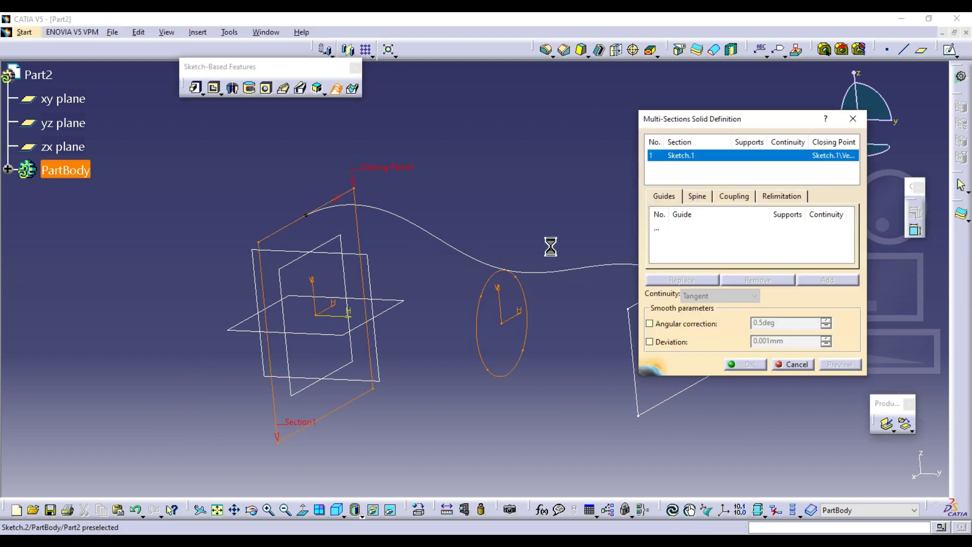
middle_click_drag(551, 246, 410, 211)
left_click(567, 222)
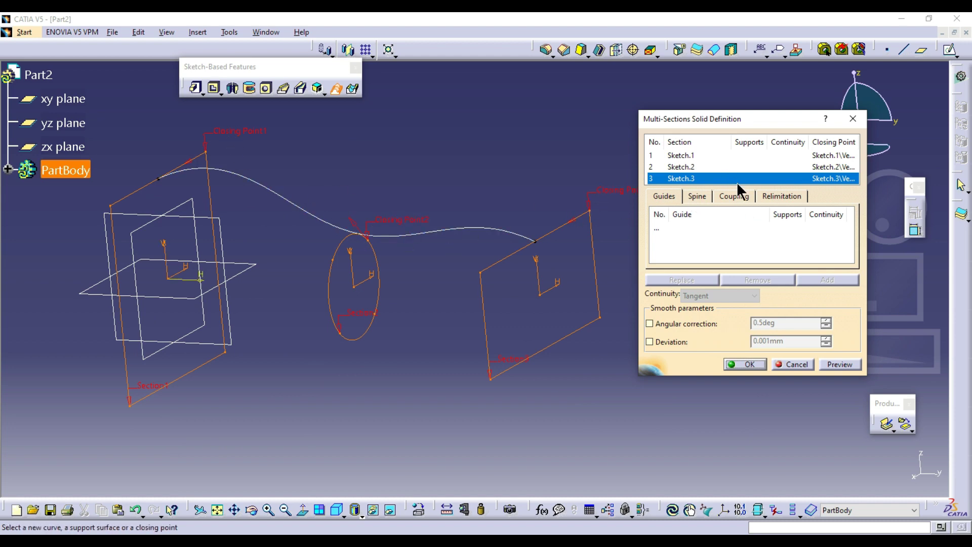
Set the sections coupling to Vertices and preview the solid.
left_click(735, 197)
left_click(739, 213)
left_click(750, 253)
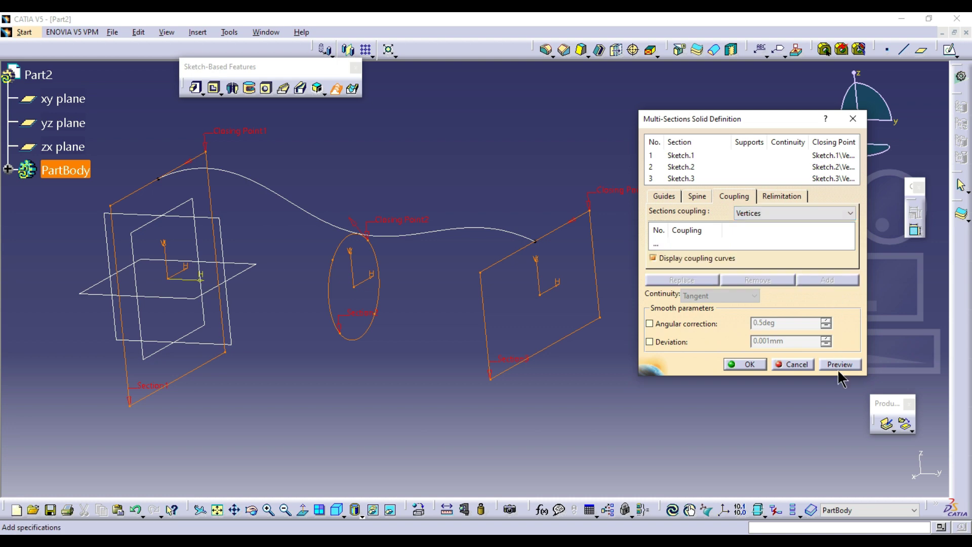
left_click(837, 366)
middle_click_drag(393, 273, 543, 228)
Try to use the spline sketch as the solid's guide and preview it, and cancel the solid definition.
left_click(661, 197)
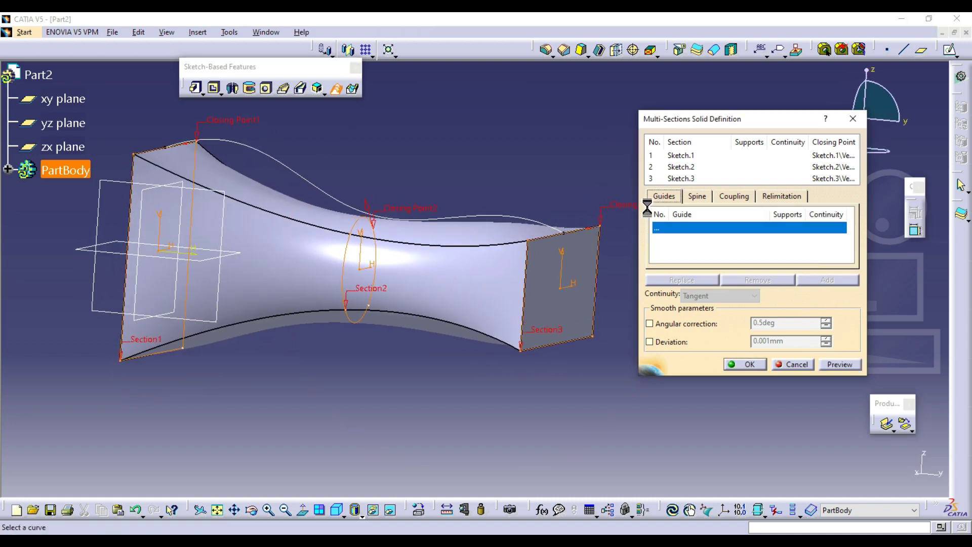
left_click(467, 225)
left_click(839, 364)
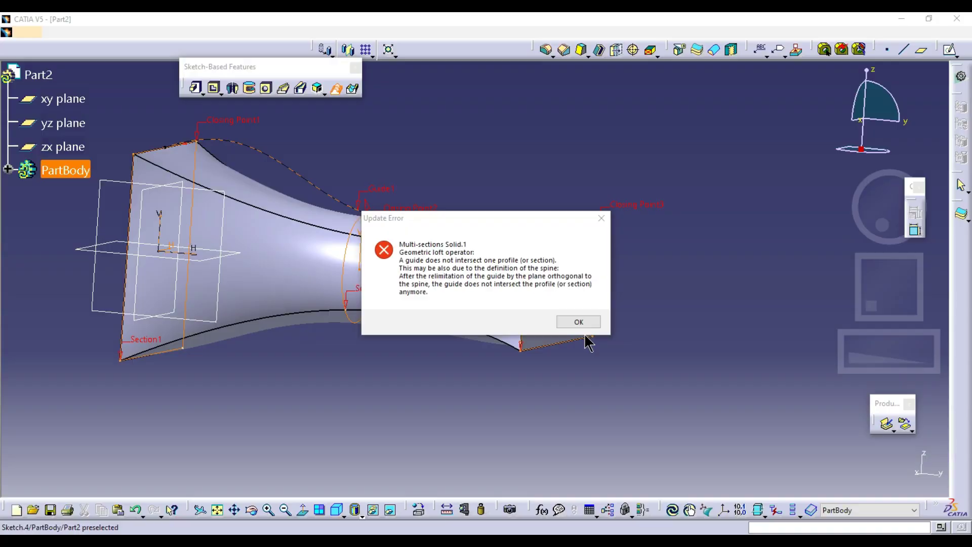
left_click(578, 321)
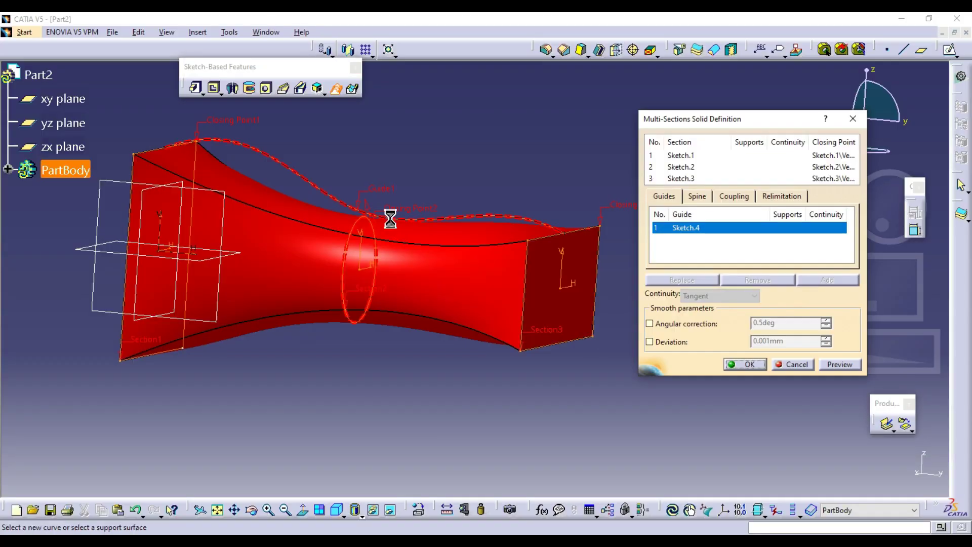
middle_click_drag(427, 283, 428, 226, "ctrl")
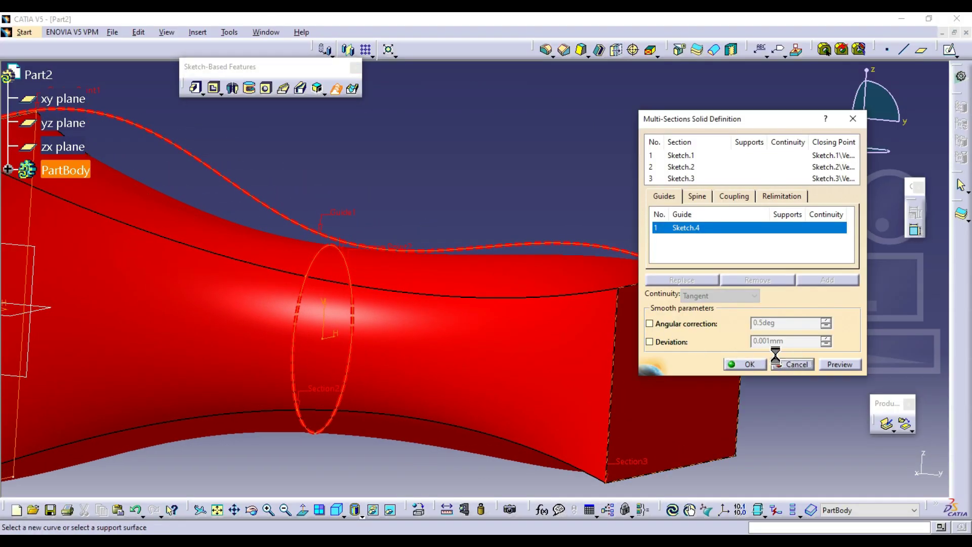
left_click(796, 364)
Reopen the spline sketch and project the circle's top arc onto its sketch plane.
left_click(8, 168)
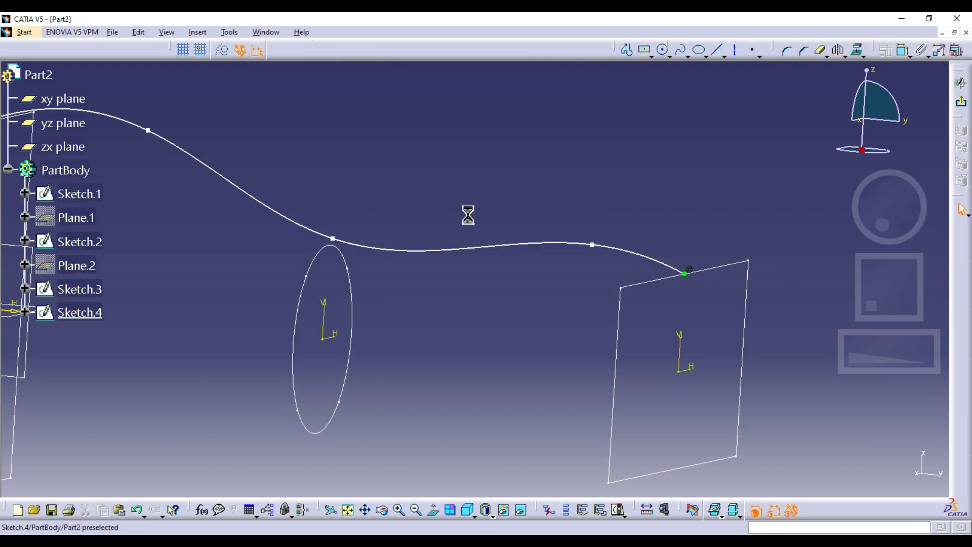
middle_click_drag(571, 222, 551, 211)
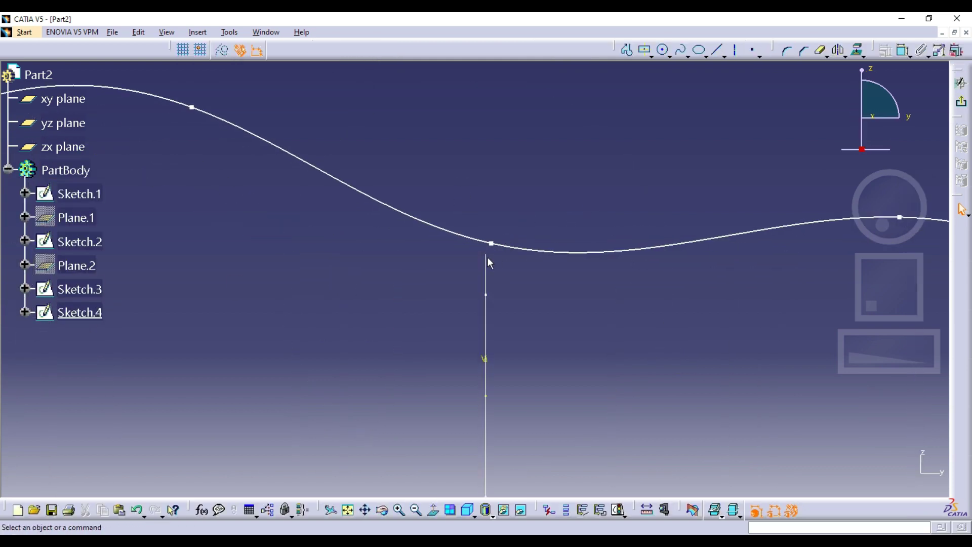
left_click(859, 49)
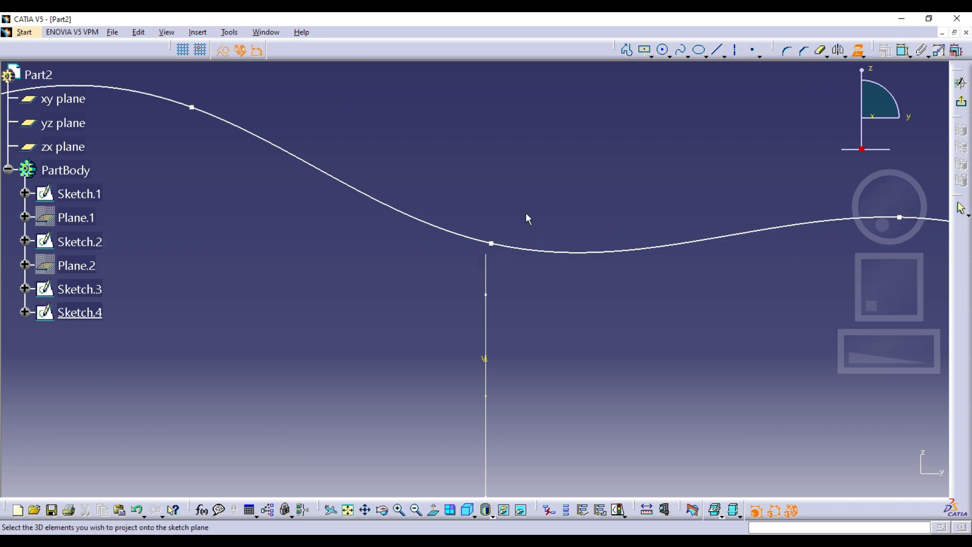
left_click(486, 271)
left_click(859, 50)
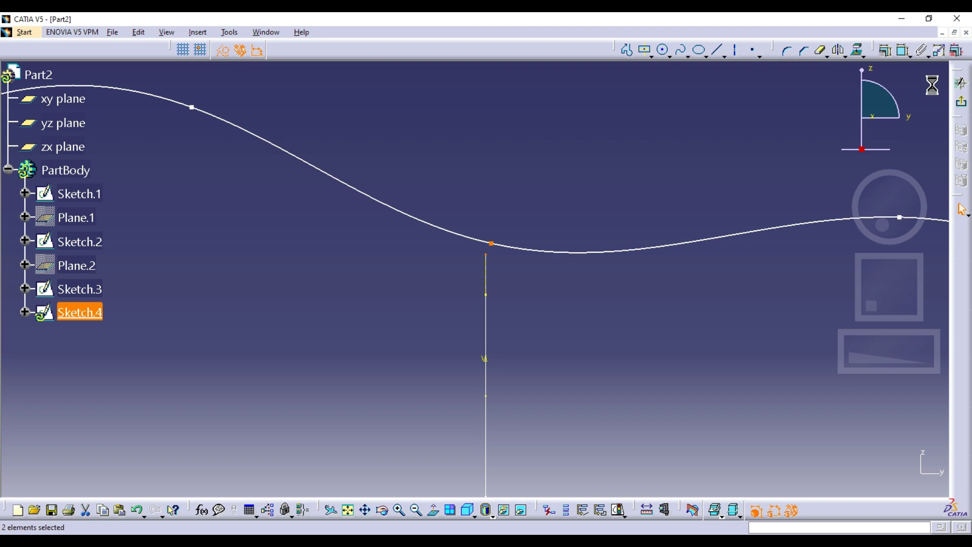
Constrain the spline's middle point coincident with the top end of the projected arc and exit the sketch.
left_click(886, 50)
left_click(811, 216)
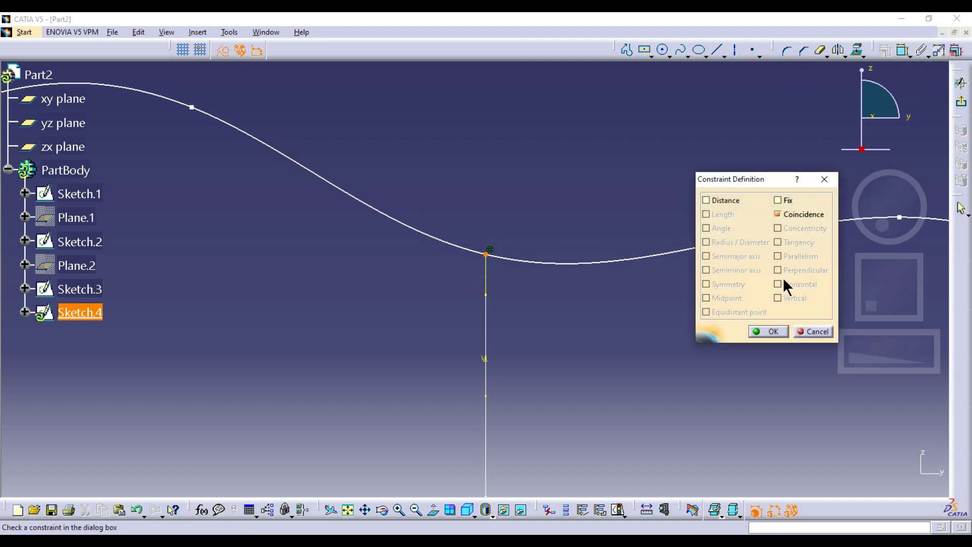
left_click(774, 331)
left_click(962, 102)
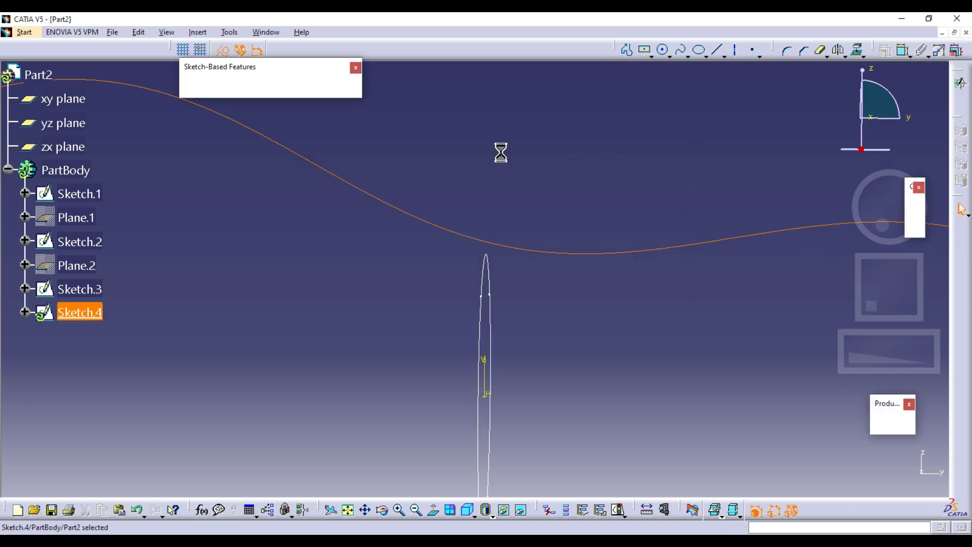
Hide the xy, yz and zx reference planes.
middle_click_drag(466, 226, 451, 215)
right_click(67, 102)
left_click(58, 147)
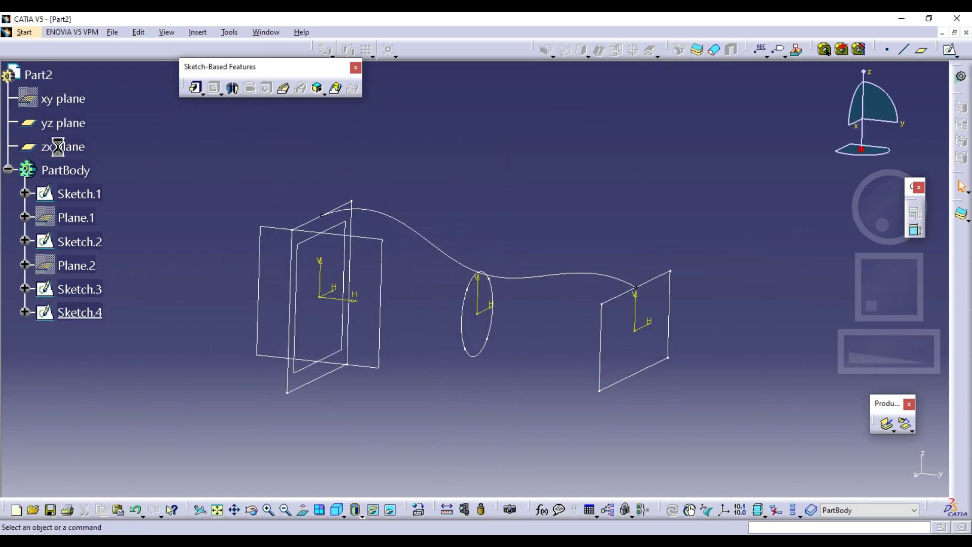
Start a multi-sections solid again, using the large rectangle, the circle and the far rectangle as its sections.
left_click(335, 90)
left_click(349, 204)
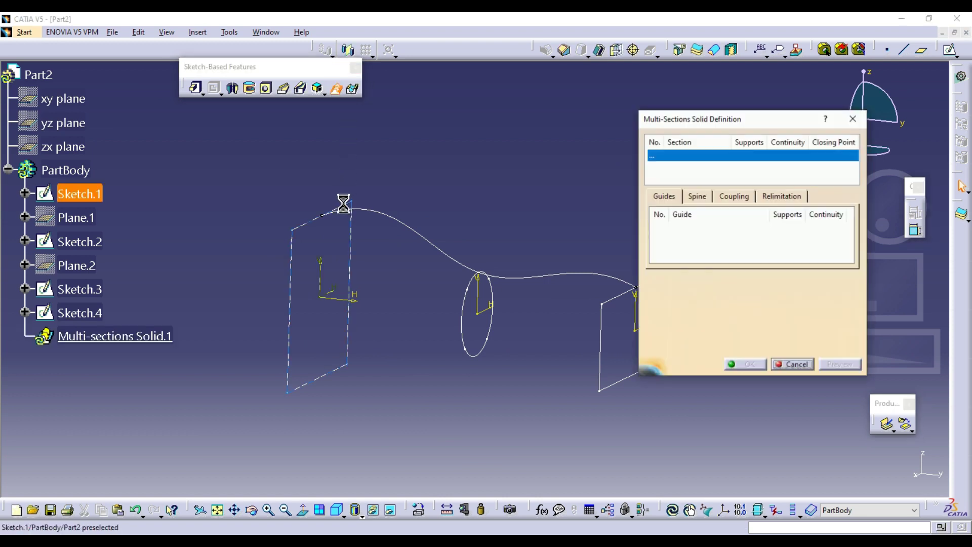
left_click(476, 275)
middle_click_drag(612, 250, 446, 226)
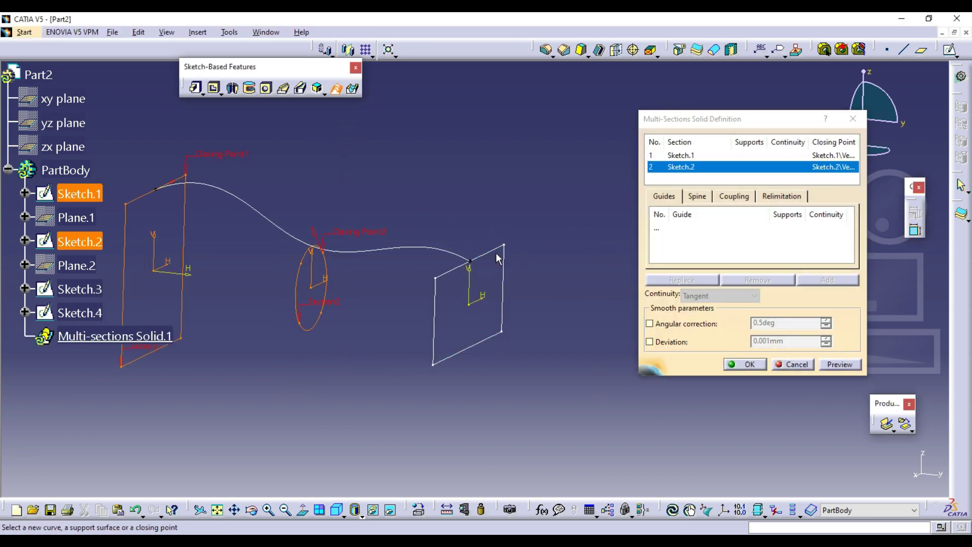
left_click(501, 260)
Set the solid's sections coupling to Vertices and preview the result.
left_click(719, 198)
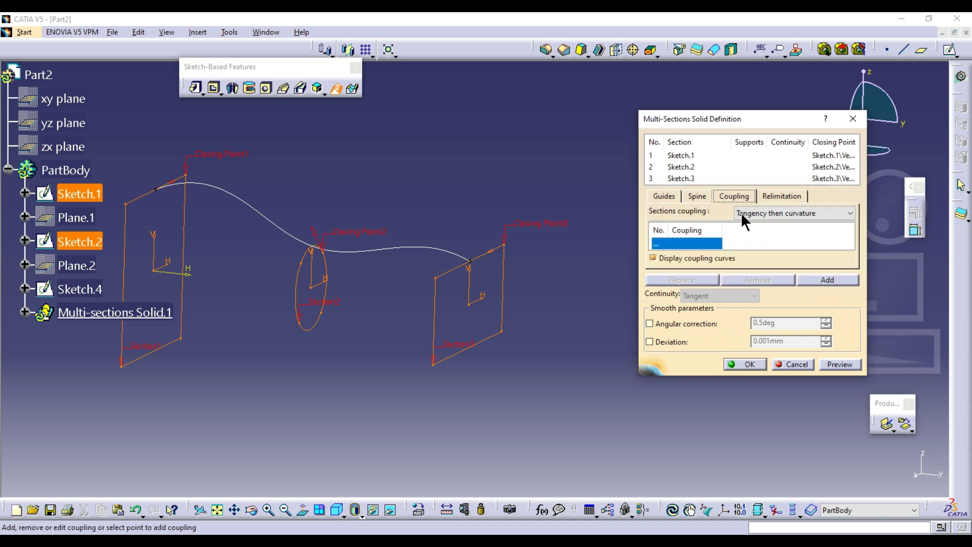
left_click(742, 215)
left_click(749, 254)
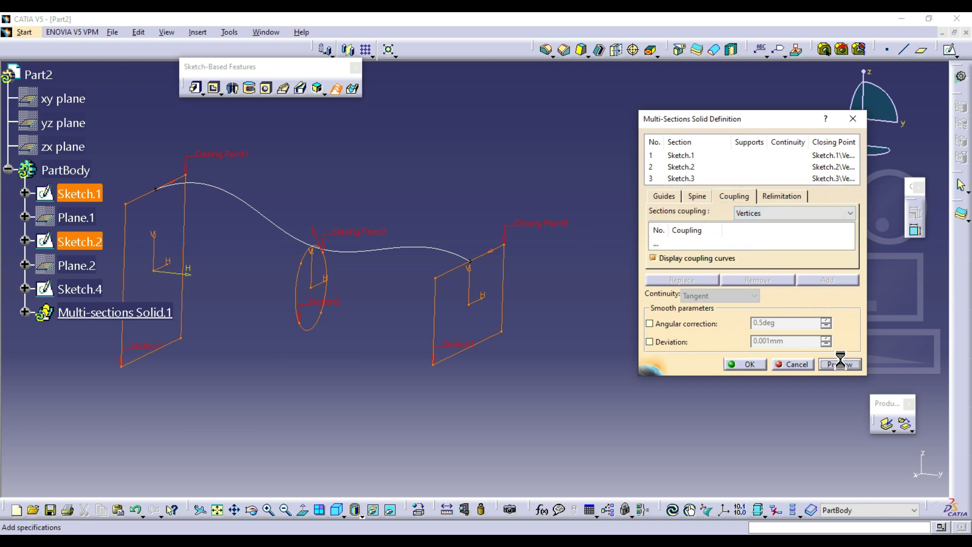
Add the spline sketch as the solid's guide and create the multi-sections solid.
left_click(658, 196)
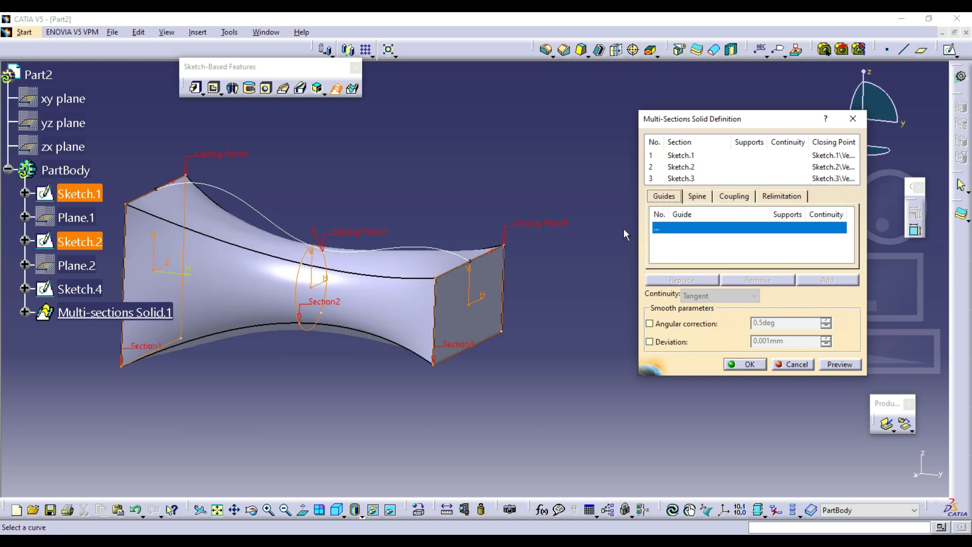
left_click(396, 251)
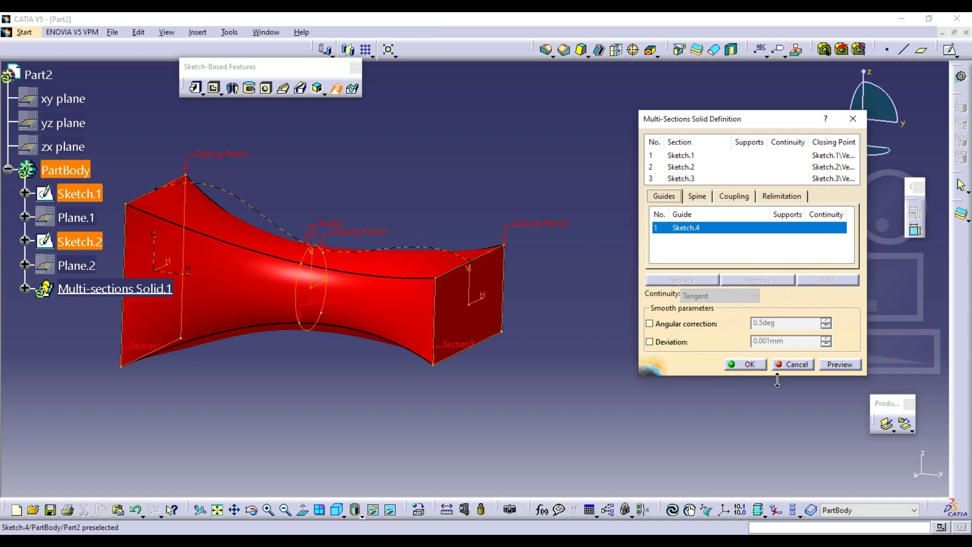
left_click(747, 364)
middle_click_drag(603, 284, 568, 300)
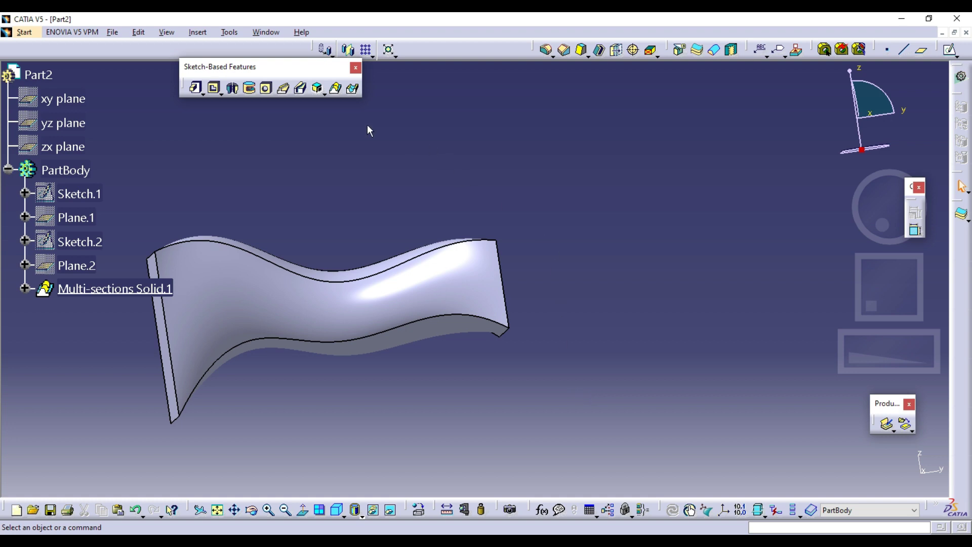
left_click(335, 89)
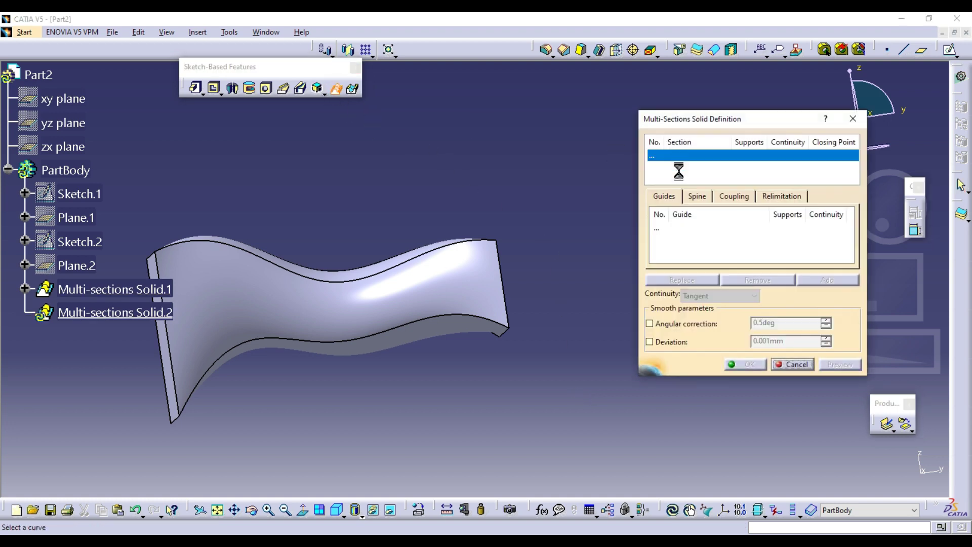
left_click(698, 202)
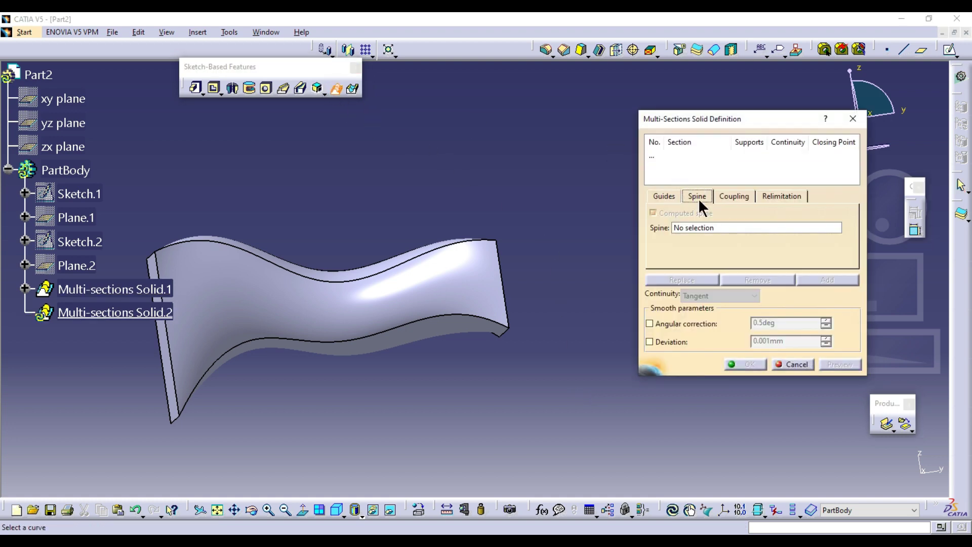
left_click(789, 366)
Create a new part document.
key("ctrl+n")
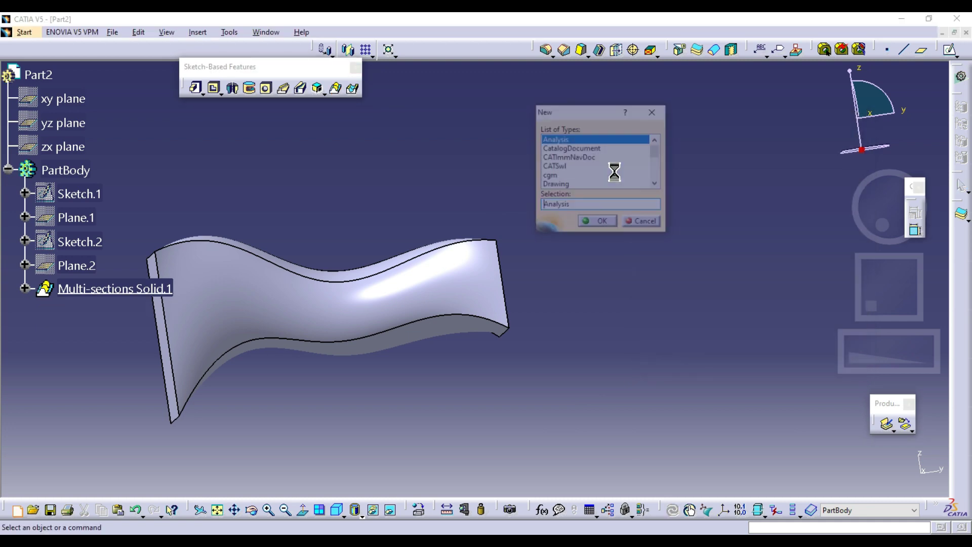
type("p")
key("Return")
key("Return")
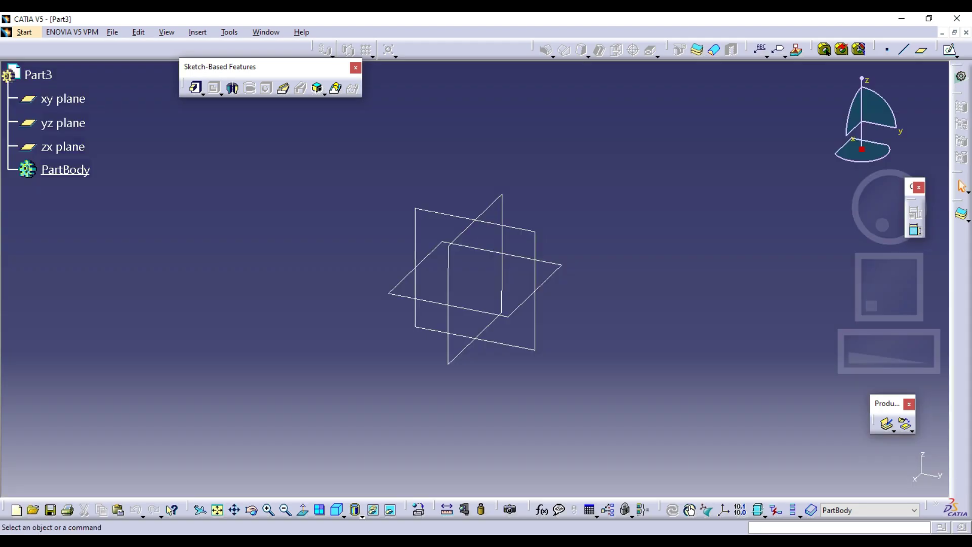
Sketch a centered rectangle on the zx plane, centred on the vertical axis about 129 mm above the origin.
left_click(950, 51)
left_click(501, 198)
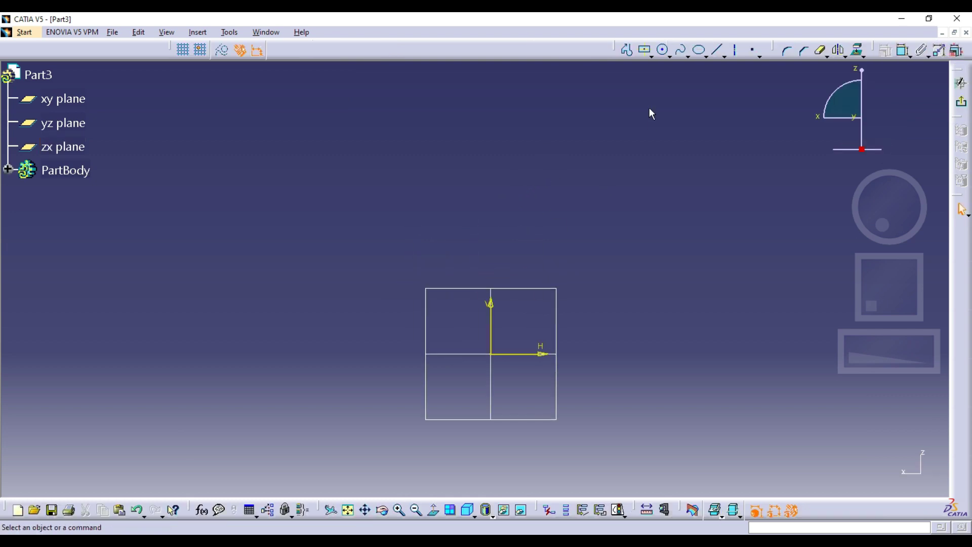
left_click(645, 47)
left_click(491, 119)
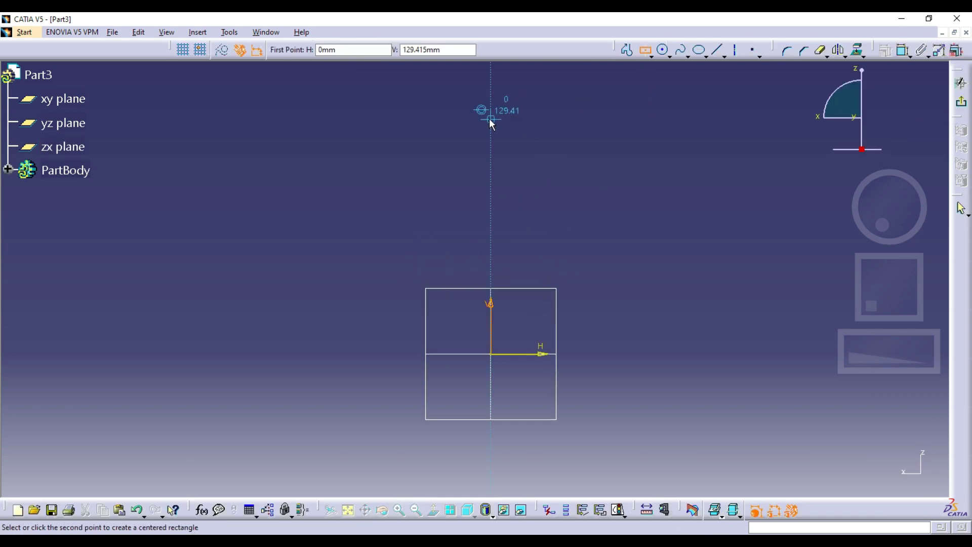
left_click(572, 75)
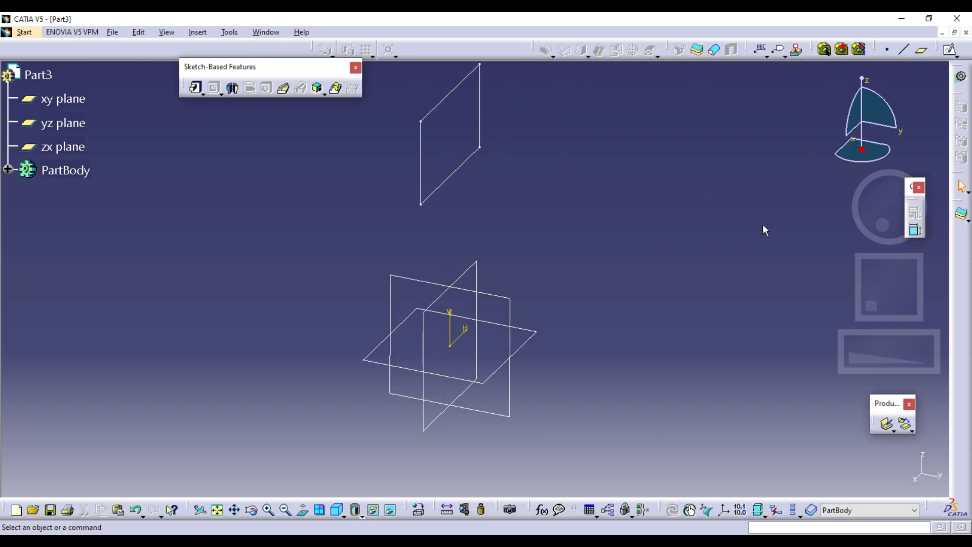
On the xy plane, sketch a circle of about 15 mm radius centred on the vertical axis, well above the origin.
left_click(951, 50)
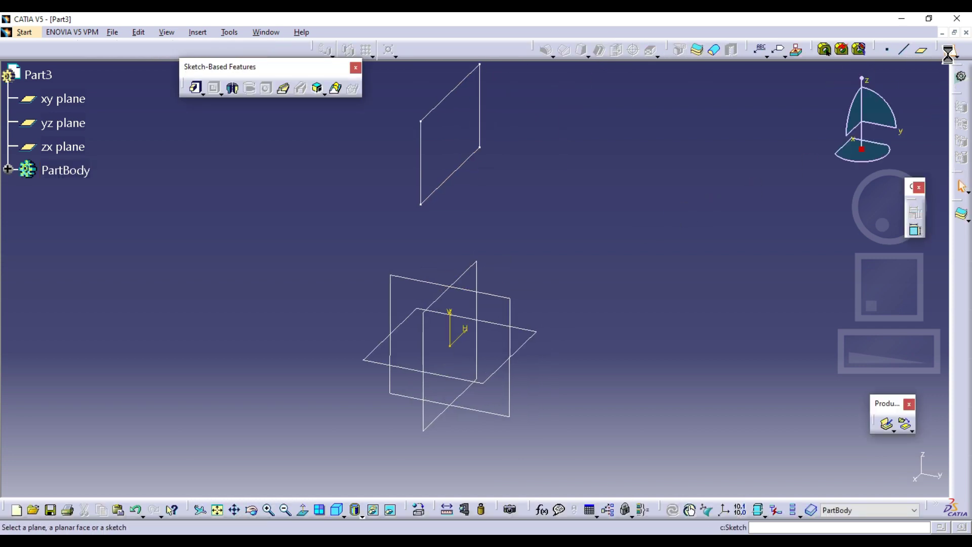
left_click(540, 332)
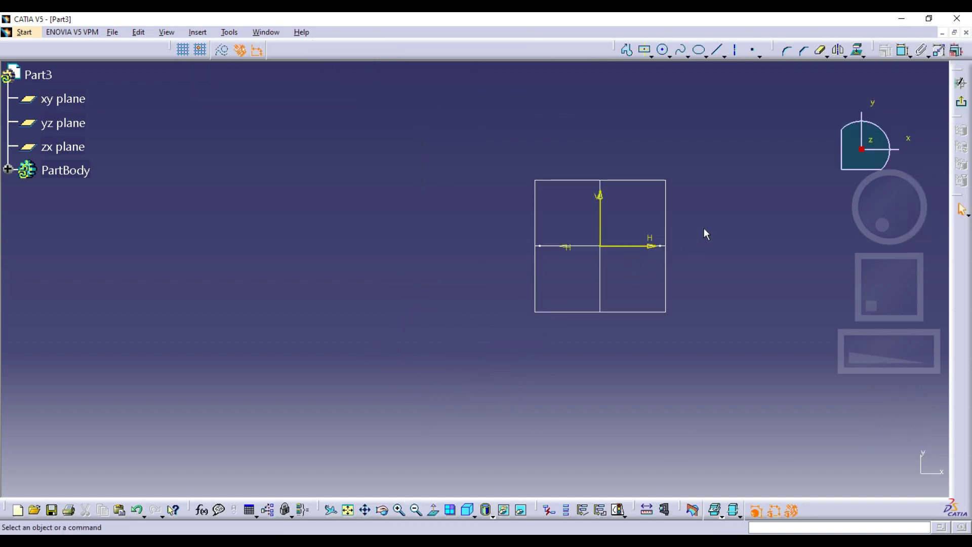
middle_click_drag(707, 234, 602, 258)
left_click(664, 50)
middle_click_drag(459, 225, 459, 308)
left_click(501, 116)
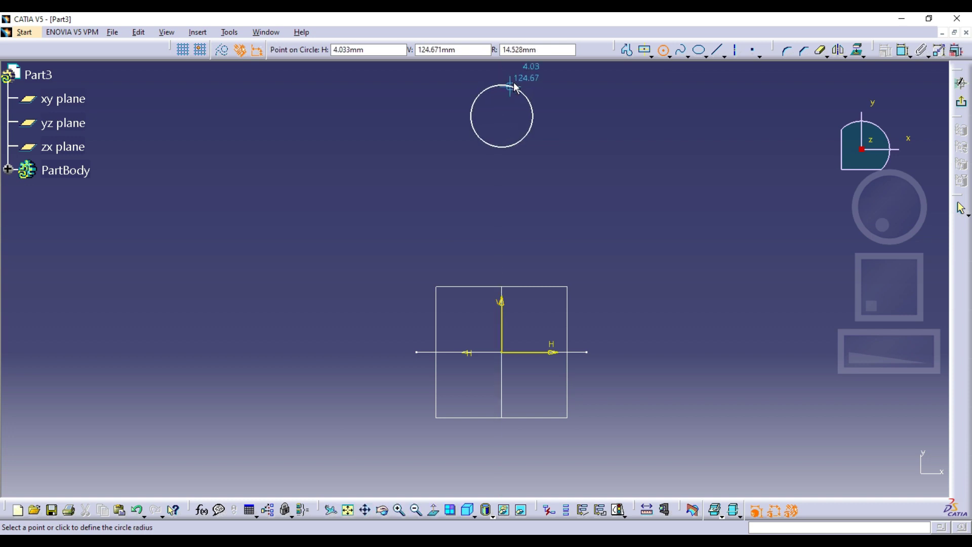
left_click(516, 87)
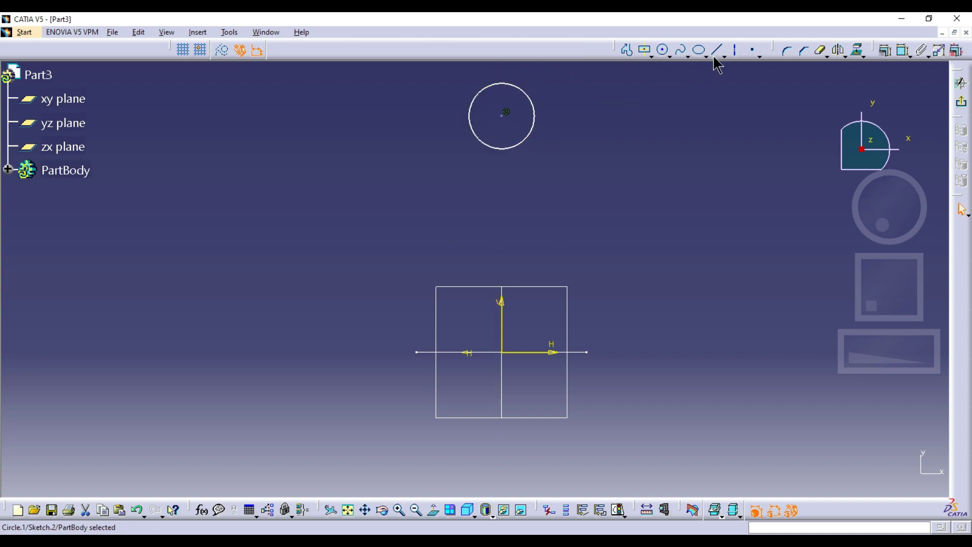
Draw two diagonal axis lines crossing at the circle's centre and extending past its edge.
left_click(735, 50)
left_click(502, 116)
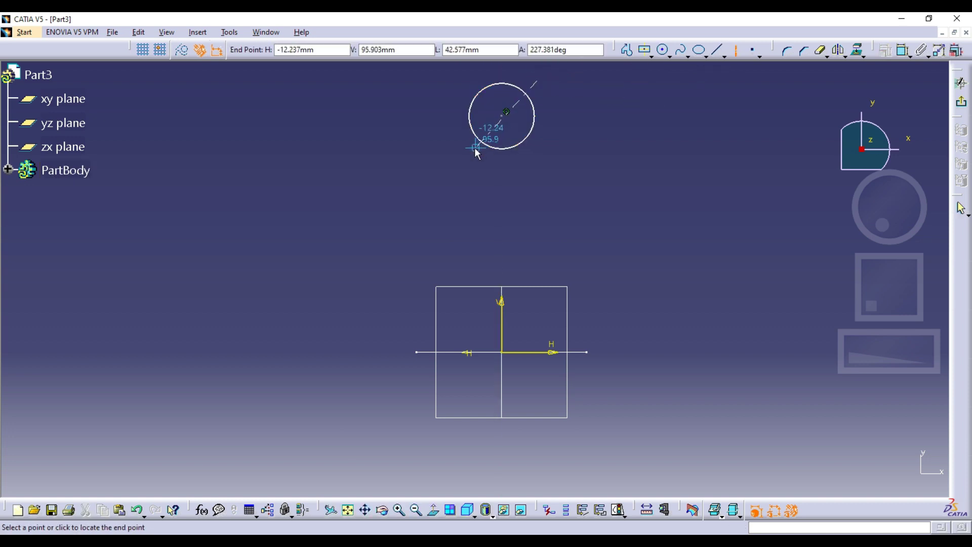
left_click(471, 150)
left_click(735, 50)
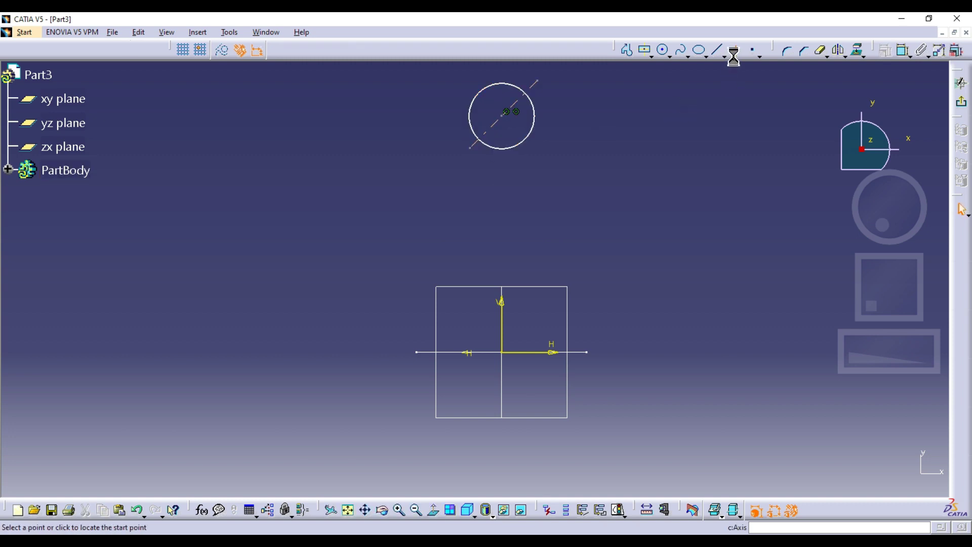
left_click(470, 81)
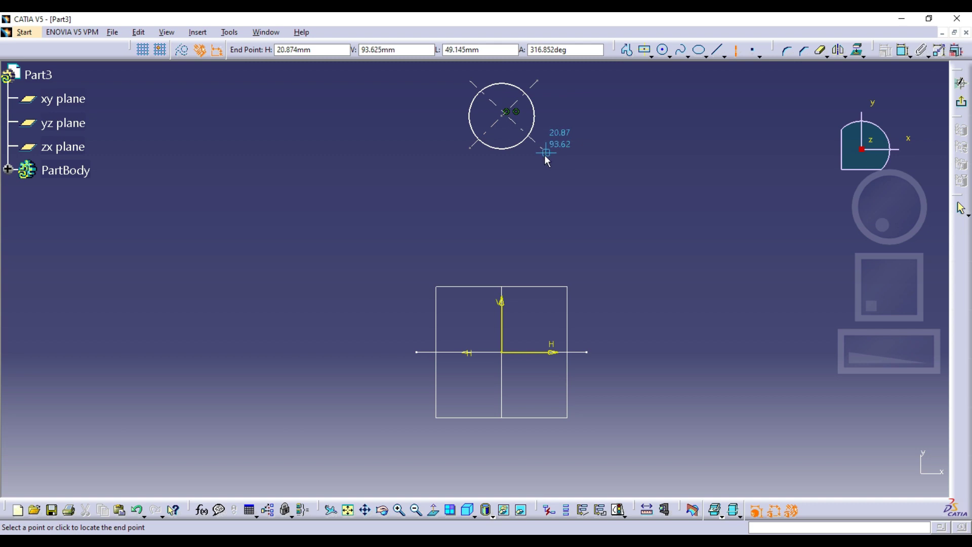
left_click(544, 155)
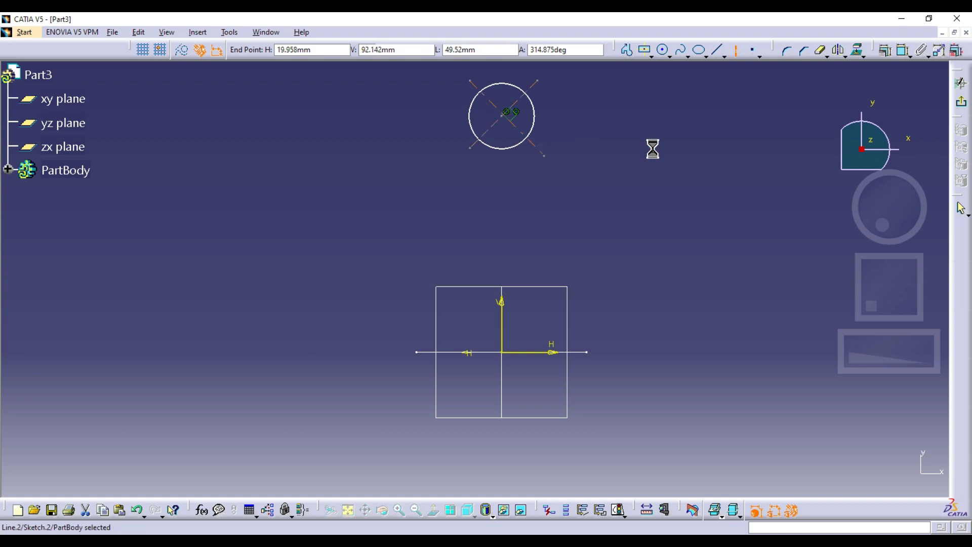
Try to trim the circle's top arc between the two axes with Quick Trim, and undo the trim.
left_click(816, 51)
left_click(816, 51)
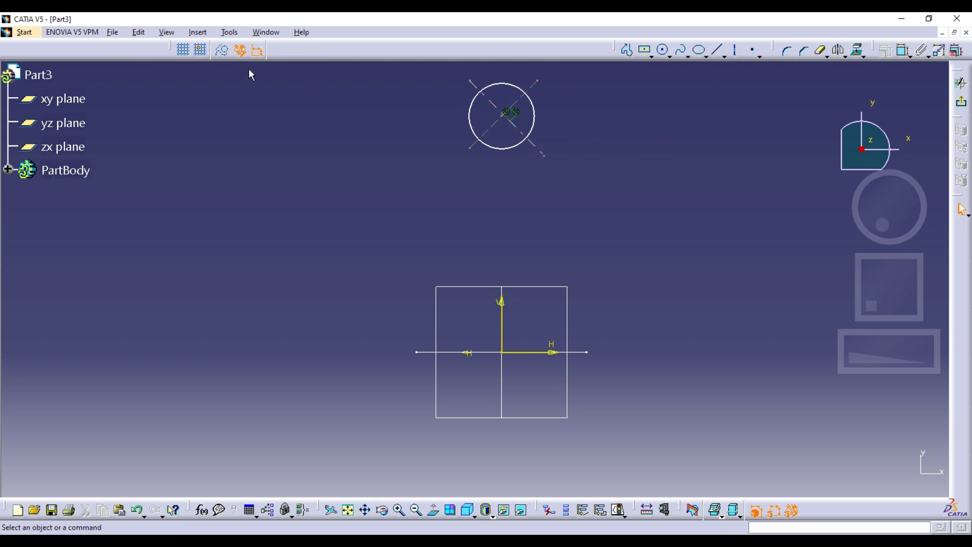
left_click(818, 52)
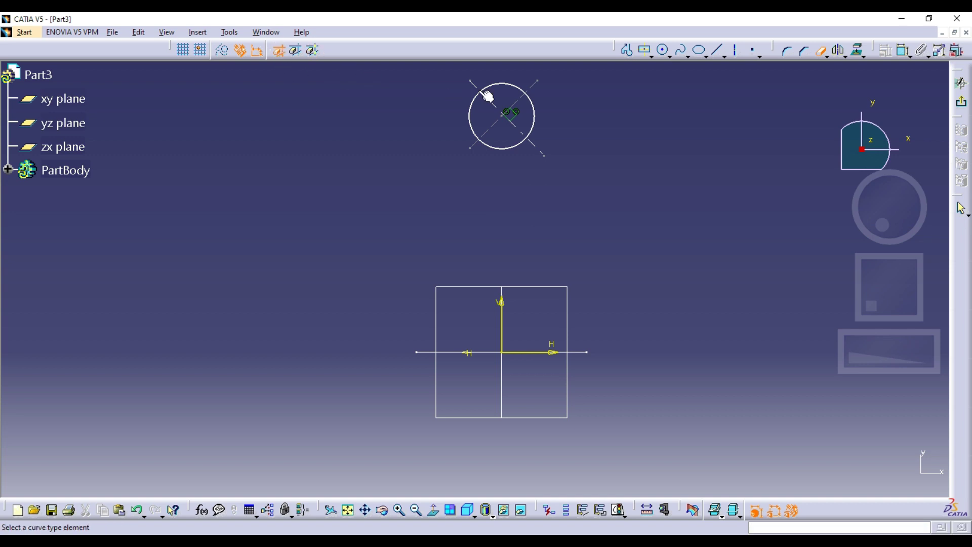
left_click(509, 86)
left_click(822, 51)
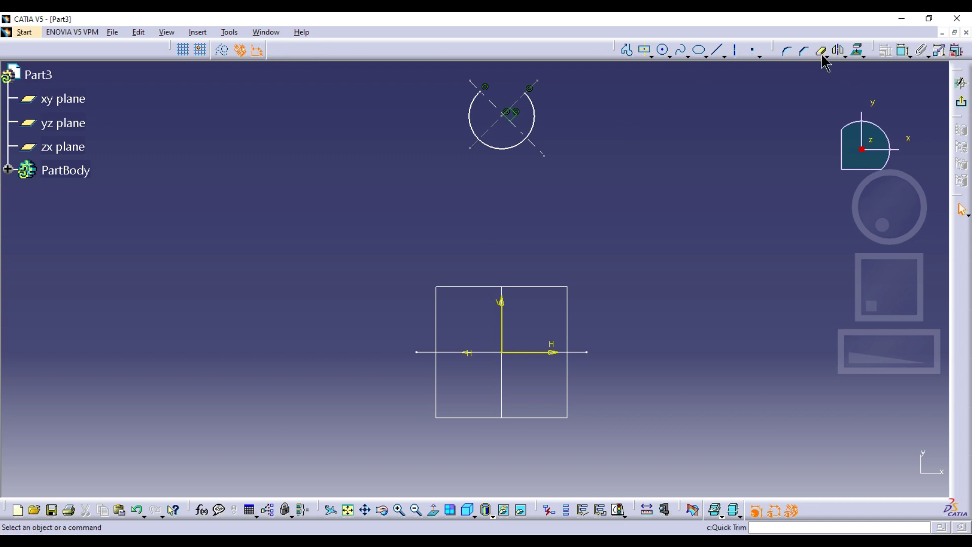
key("ctrl+z")
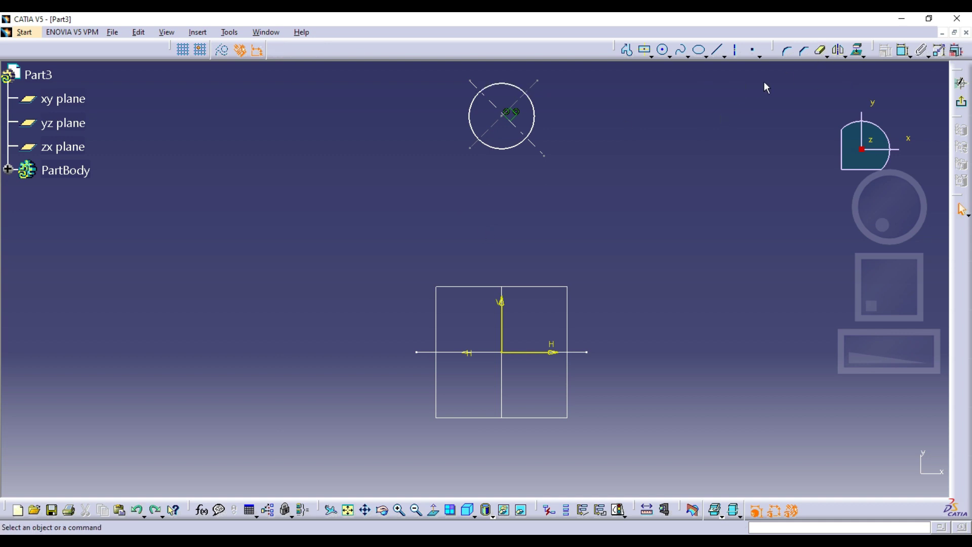
Break the circle where the diagonal axes cross it, using Quick Trim's break-and-keep option, and exit the sketch.
left_click(822, 51)
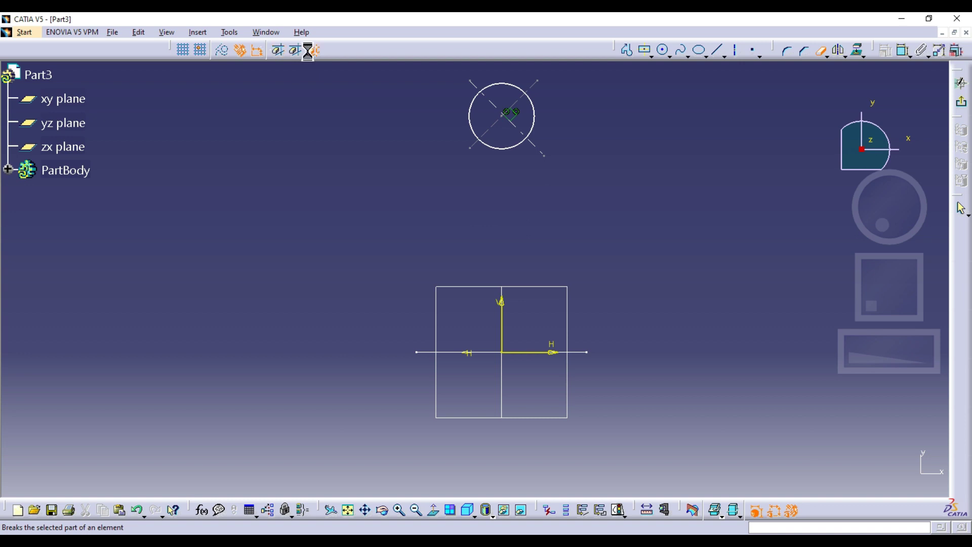
left_click(500, 148)
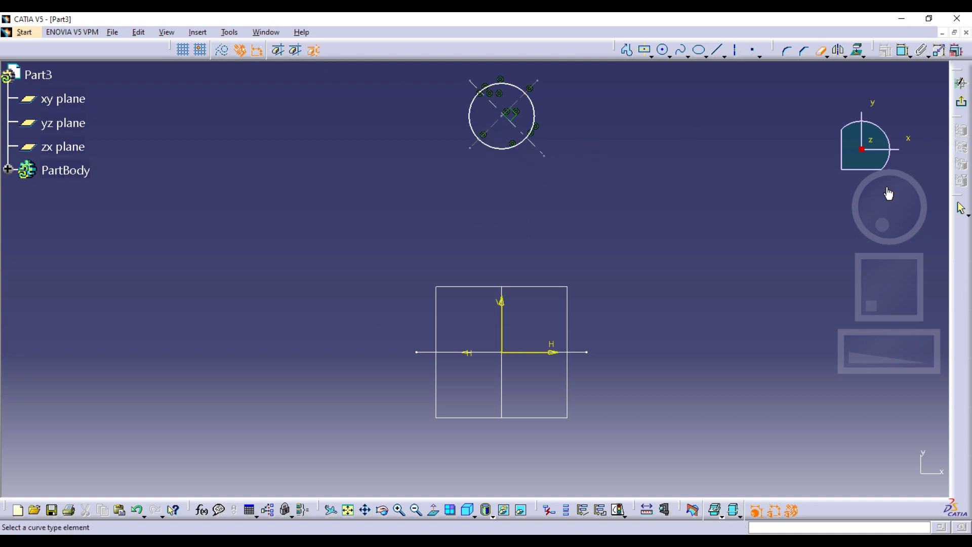
left_click(961, 102)
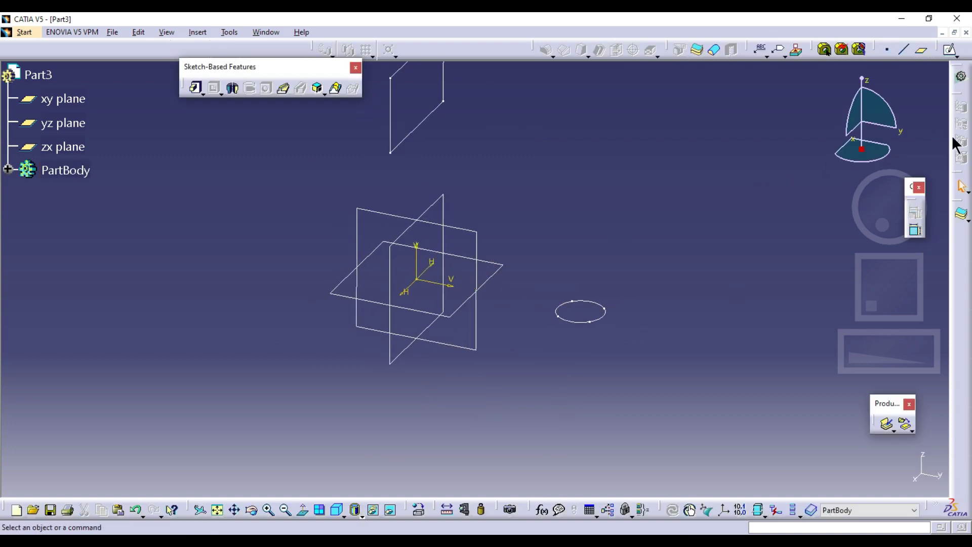
Open a new sketch on the yz plane for the path between the rectangle and the circle.
left_click(952, 52)
left_click(476, 232)
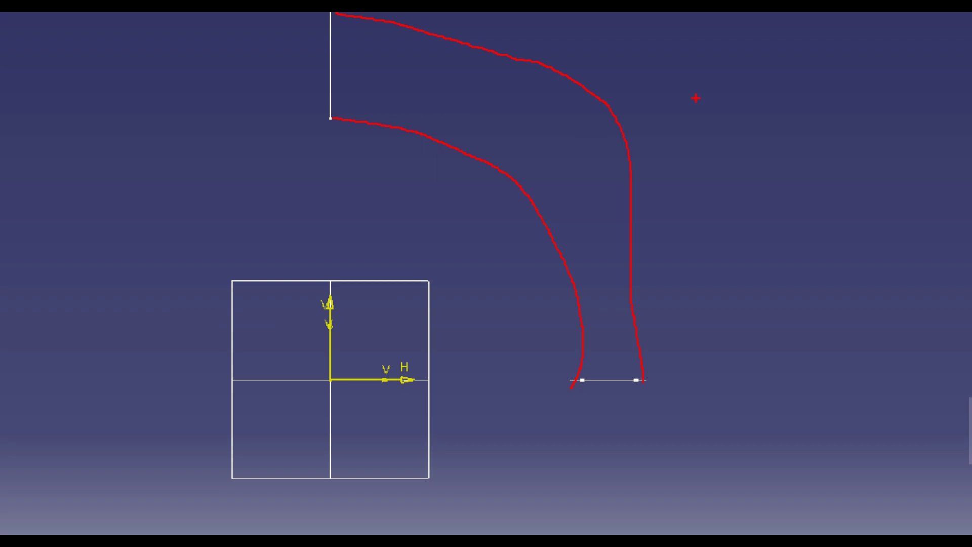
key("Escape")
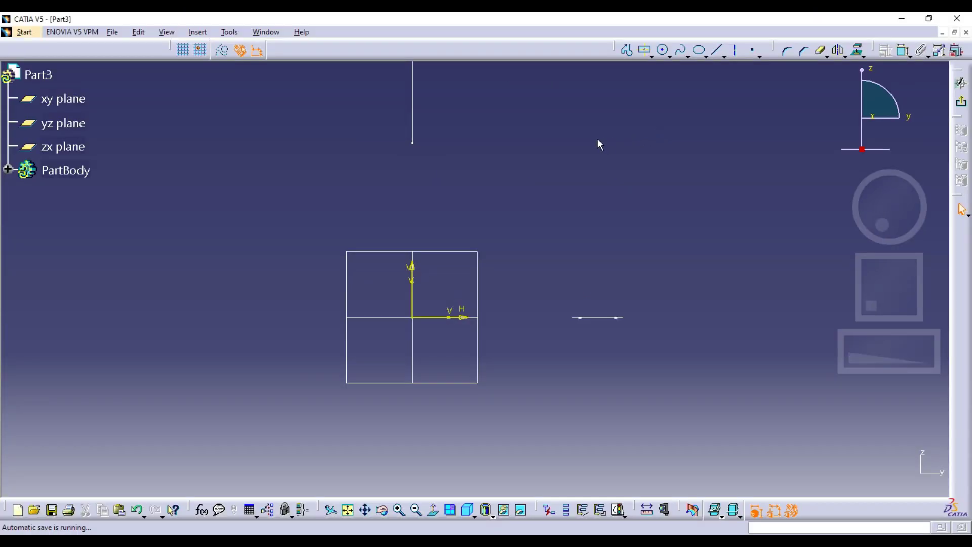
middle_click_drag(602, 134, 592, 190)
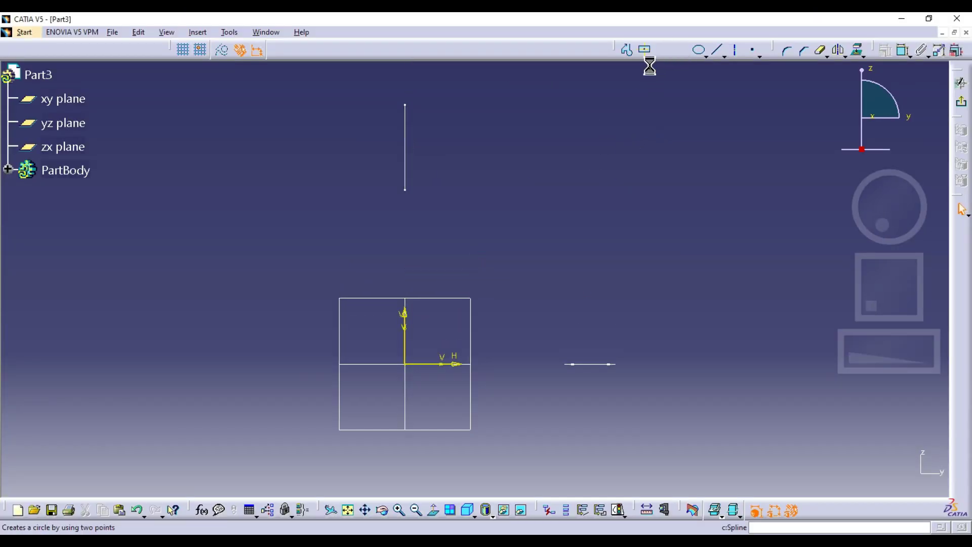
left_click(406, 142)
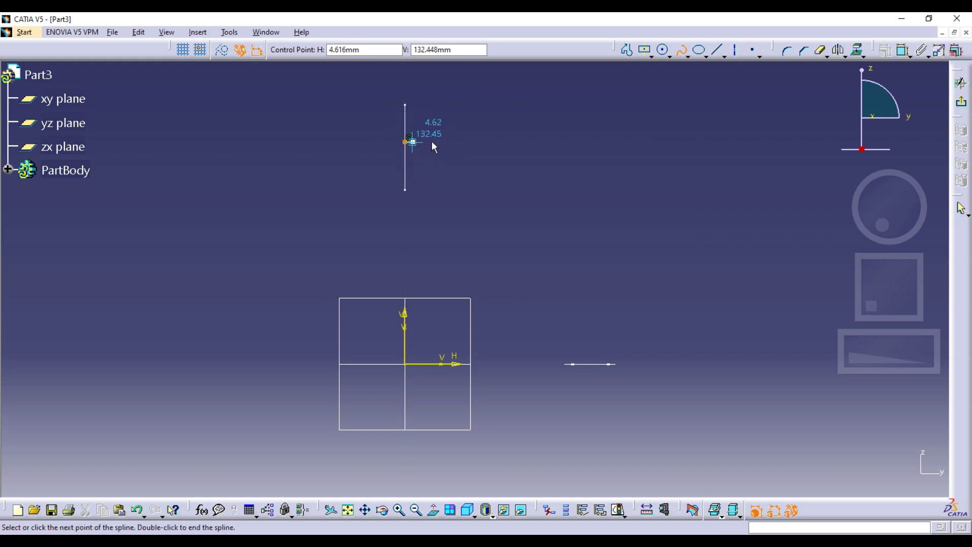
left_click(538, 142)
left_click(629, 51)
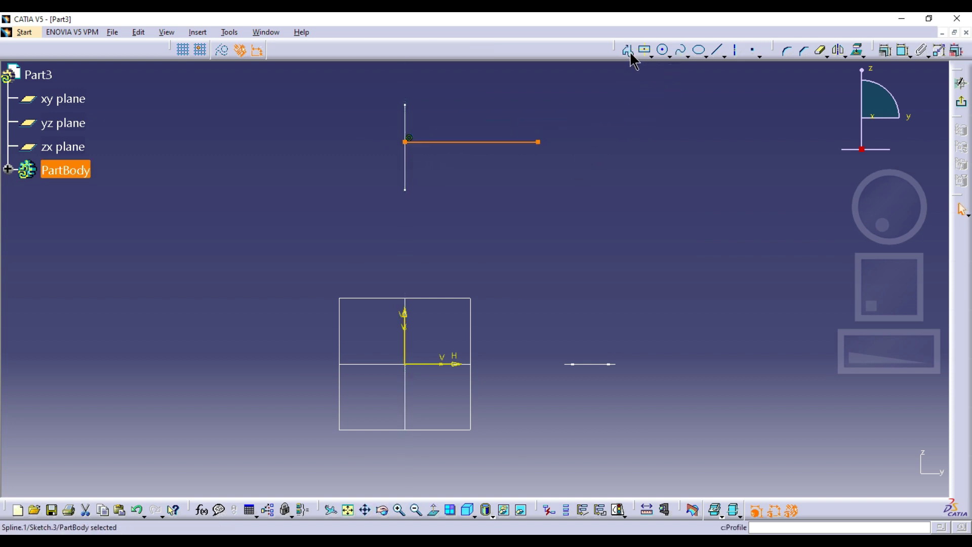
key("Delete")
Sketch a two-line profile from the rectangle's line to a corner above the circle, then about 130 mm down to the circle.
left_click(629, 53)
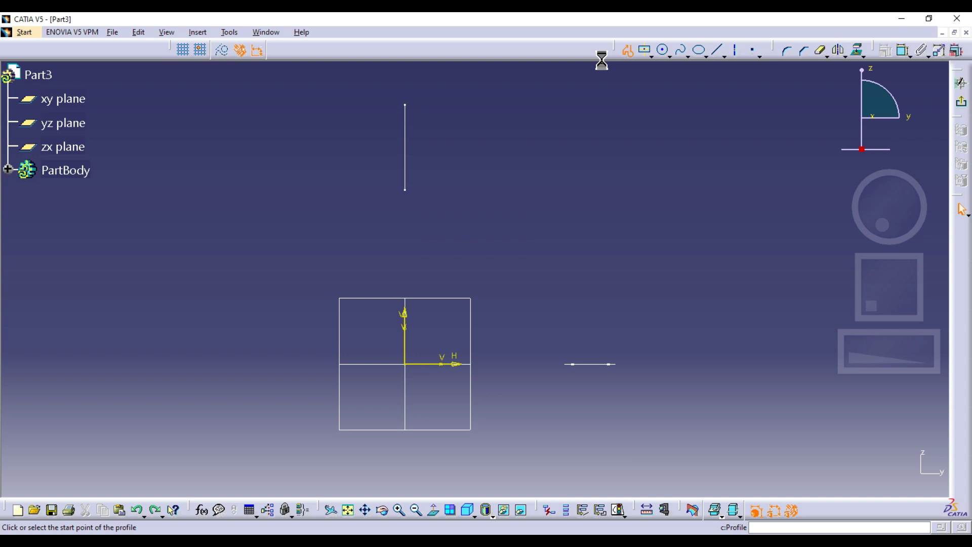
left_click(411, 146)
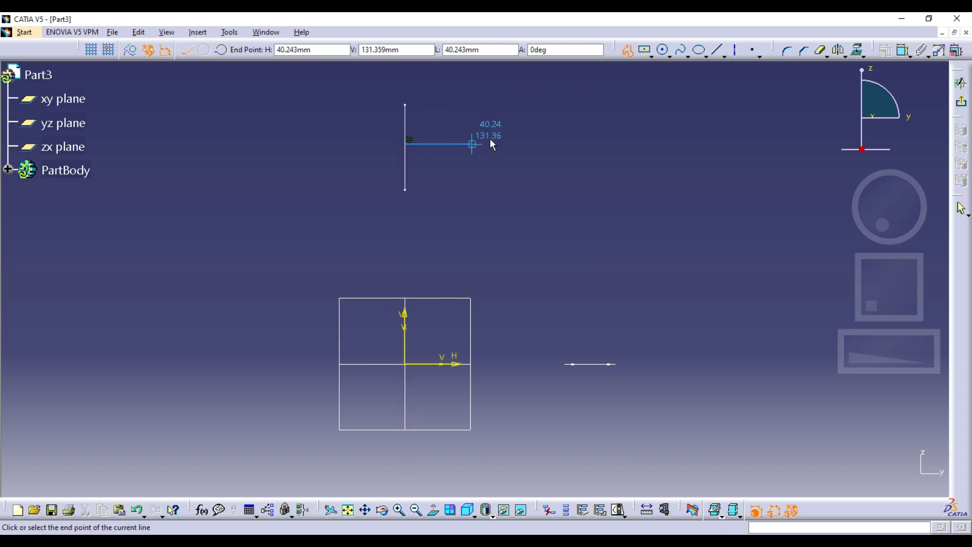
left_click(572, 147)
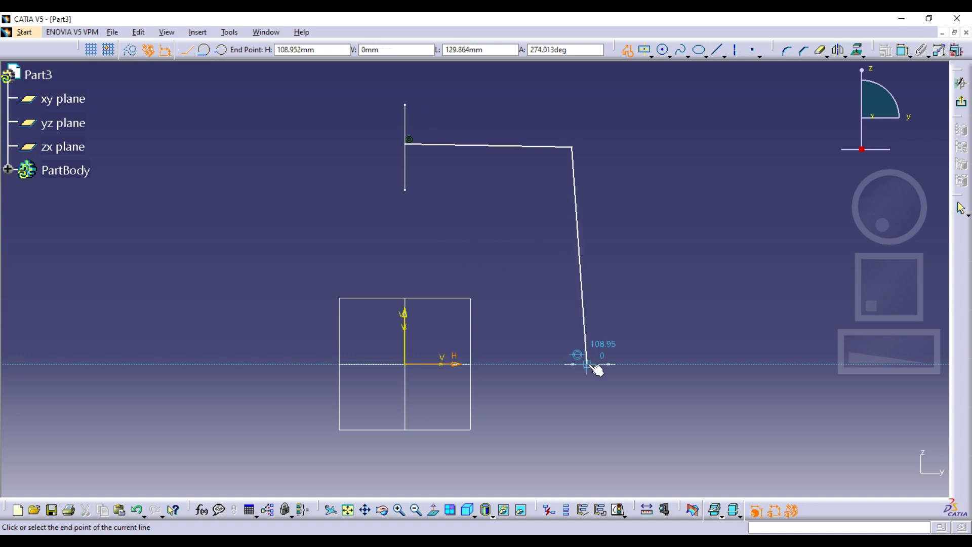
double_click(589, 364)
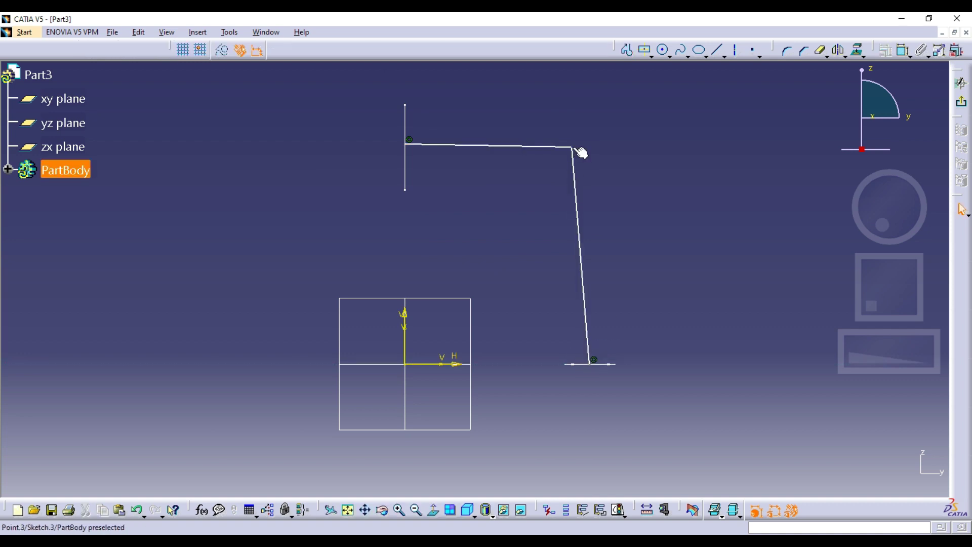
mouse_move(581, 148)
left_mouse_down()
mouse_move(594, 153)
mouse_move(591, 146)
left_mouse_up()
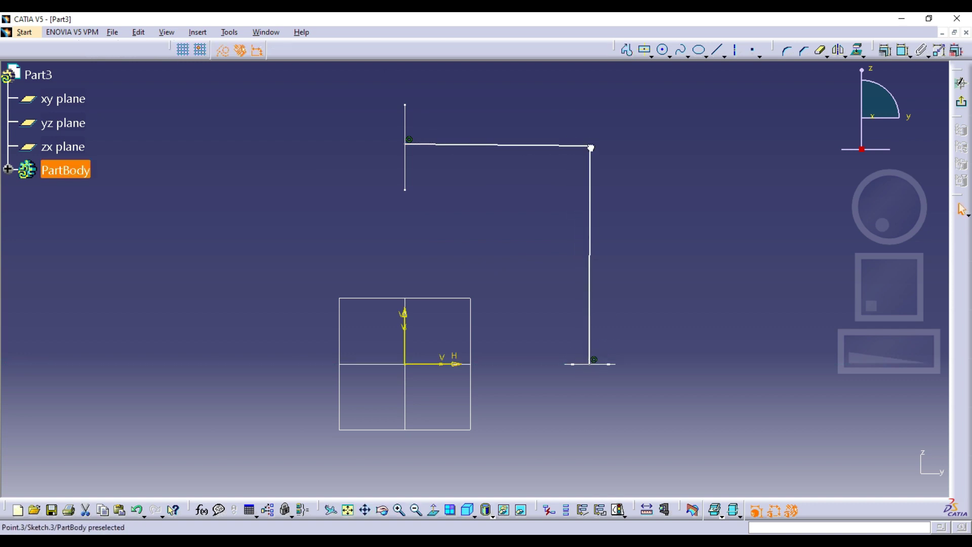
Constrain the profile's upper line as horizontal and its line down to the circle as vertical.
left_click(570, 146)
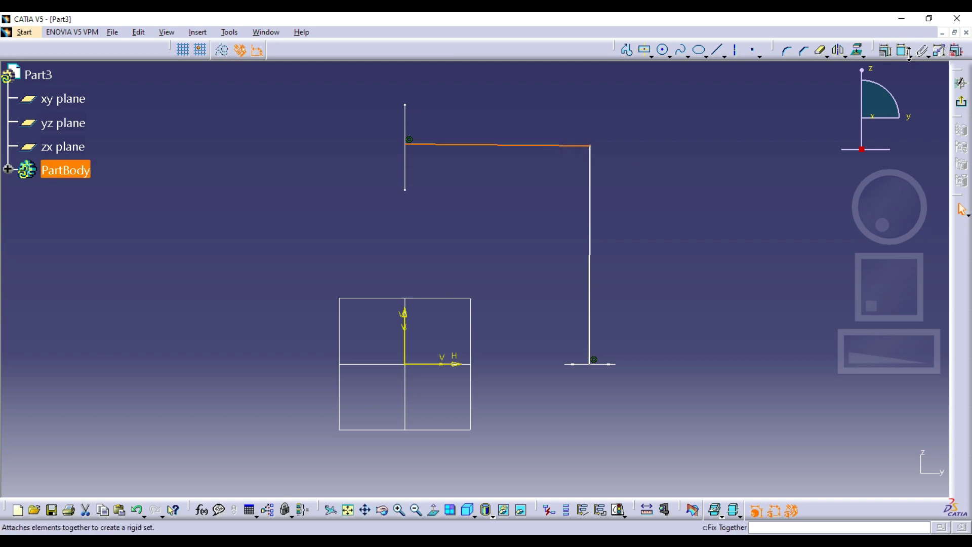
left_click(886, 50)
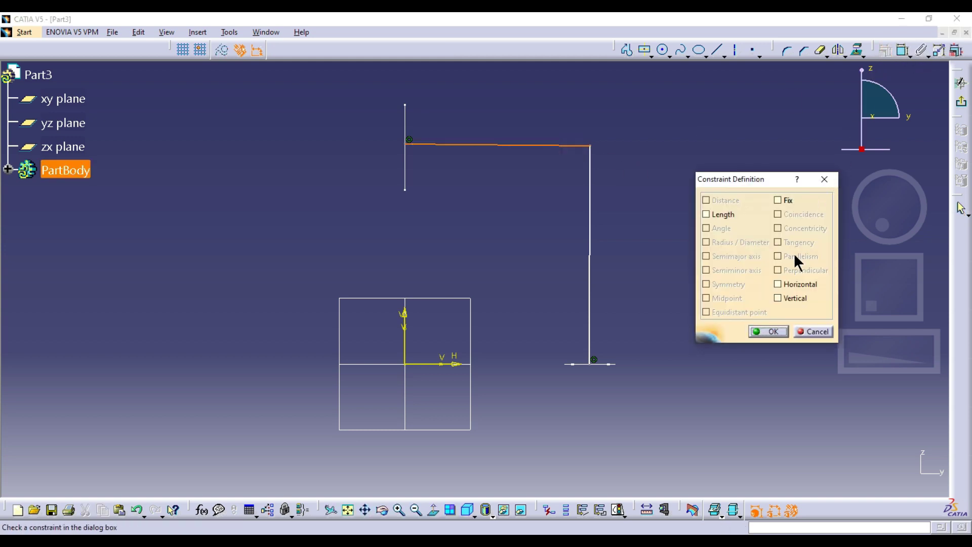
left_click(791, 284)
left_click(768, 331)
left_click(589, 207)
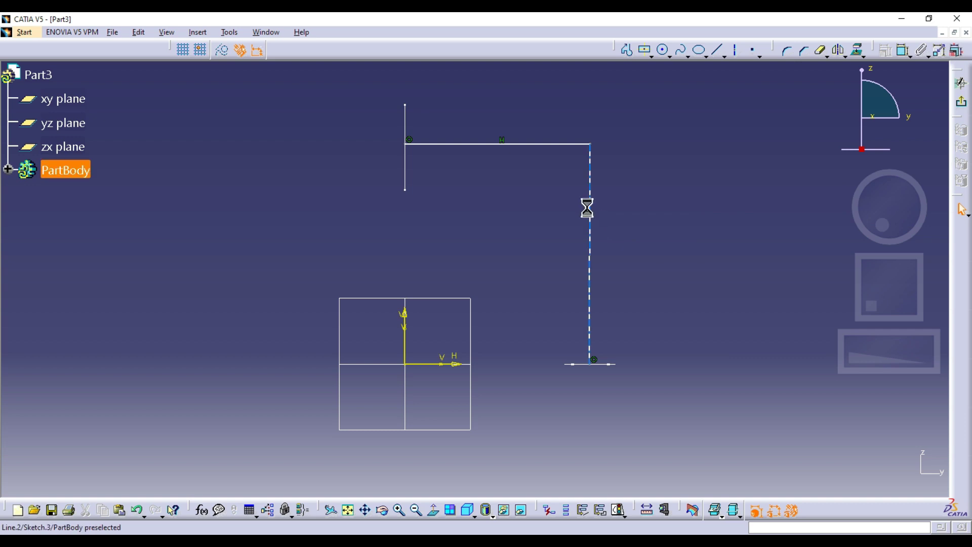
left_click(886, 50)
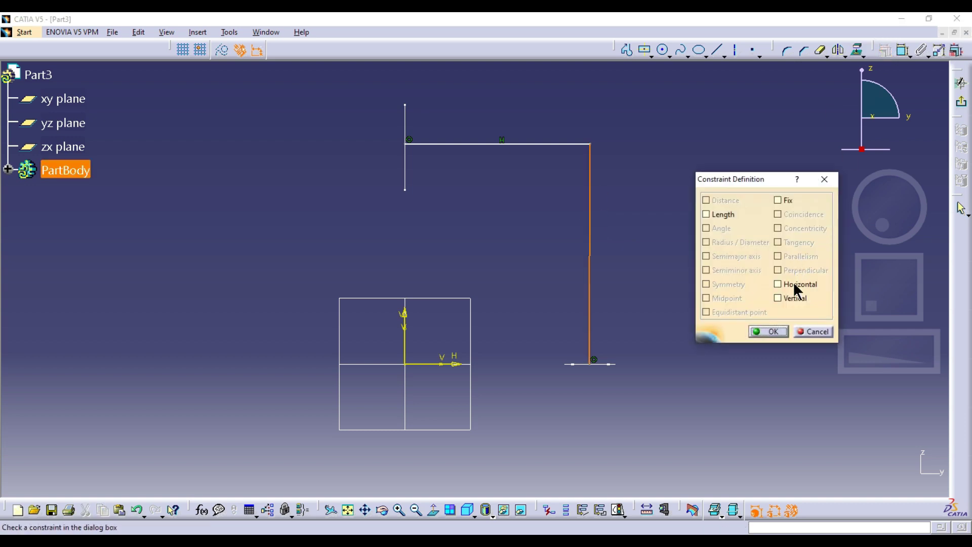
left_click(769, 331)
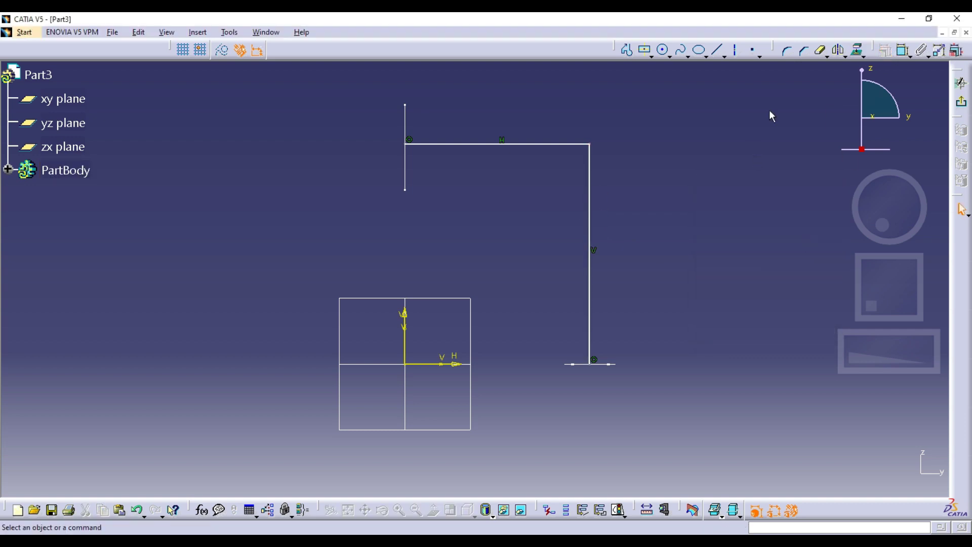
Round the corner between the two lines with a radius of about 43 mm and exit the sketch.
left_click(786, 49)
left_click(587, 145)
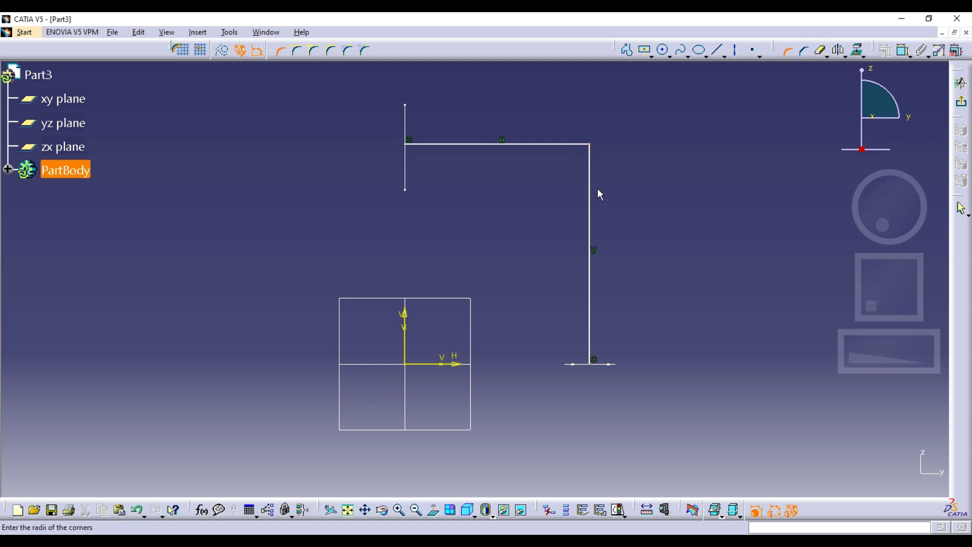
left_click(578, 174)
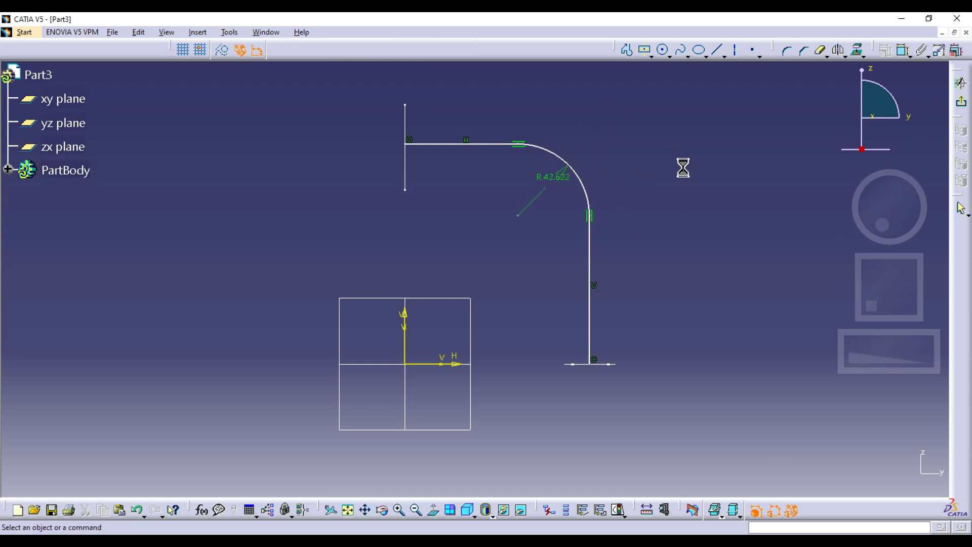
left_click(961, 102)
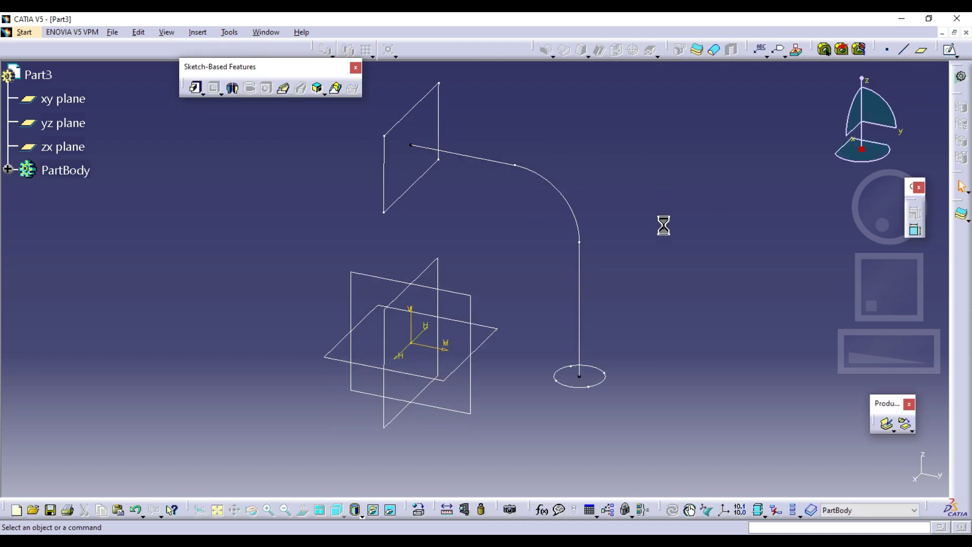
Start a Multi-Sections Solid with the rectangle sketch as first section and the circle sketch as second.
mouse_move(662, 226)
middle_mouse_down()
mouse_move(553, 291)
mouse_move(625, 250)
mouse_move(495, 195)
middle_mouse_up()
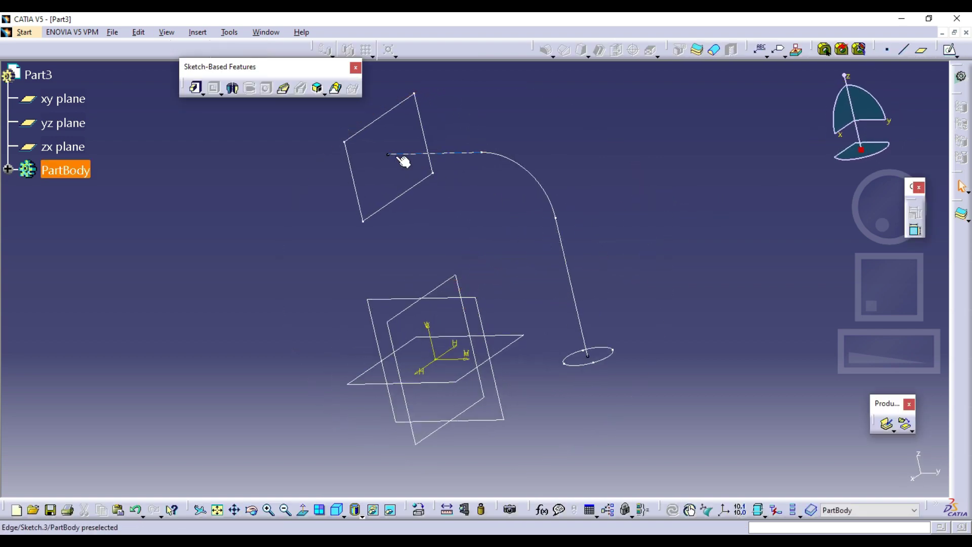
middle_click(472, 263)
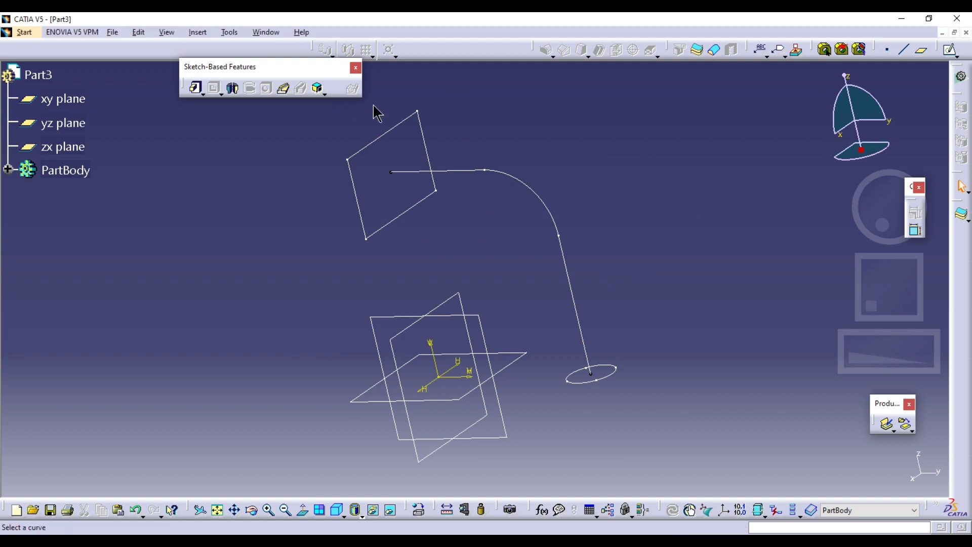
left_click(402, 128)
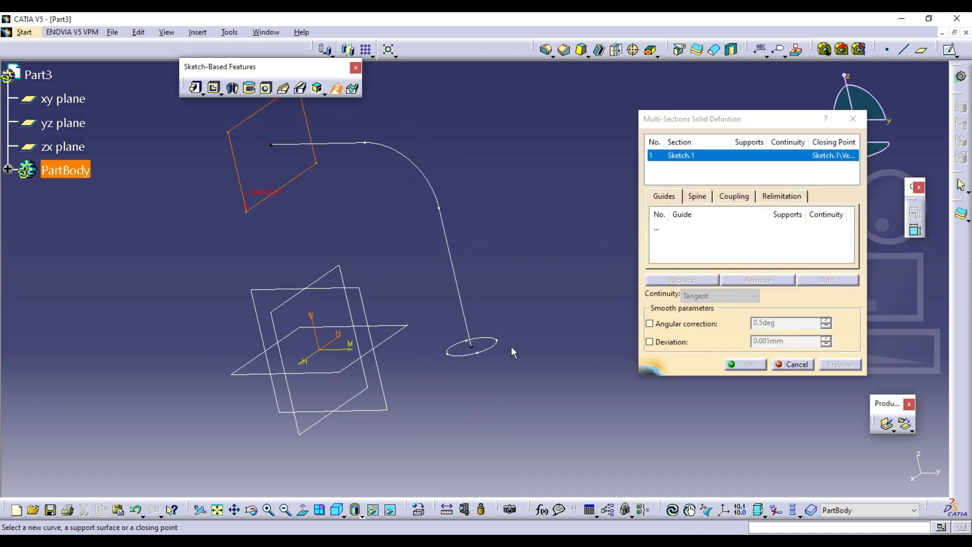
left_click(495, 345)
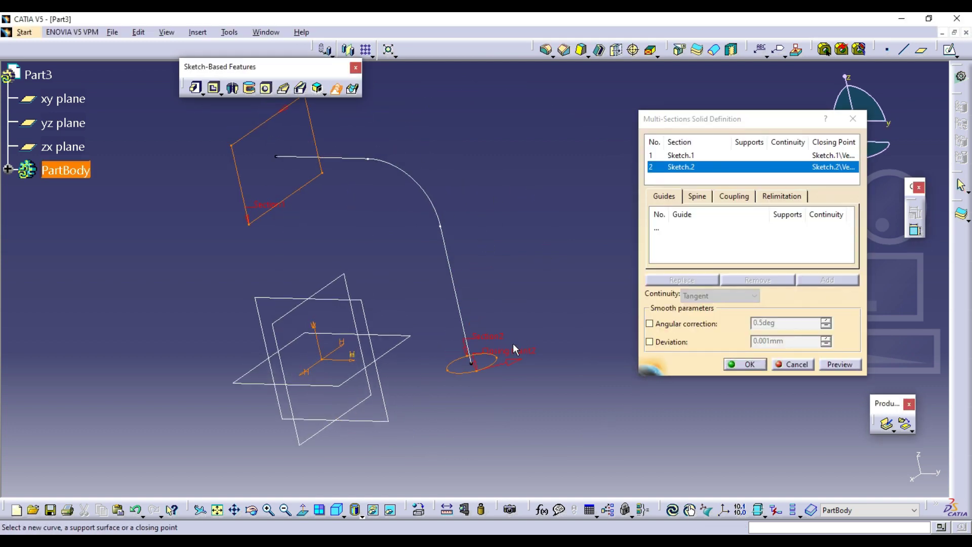
Replace the circle section's closing point with the break vertex on the circle's right end.
right_click(514, 347)
left_click(531, 440)
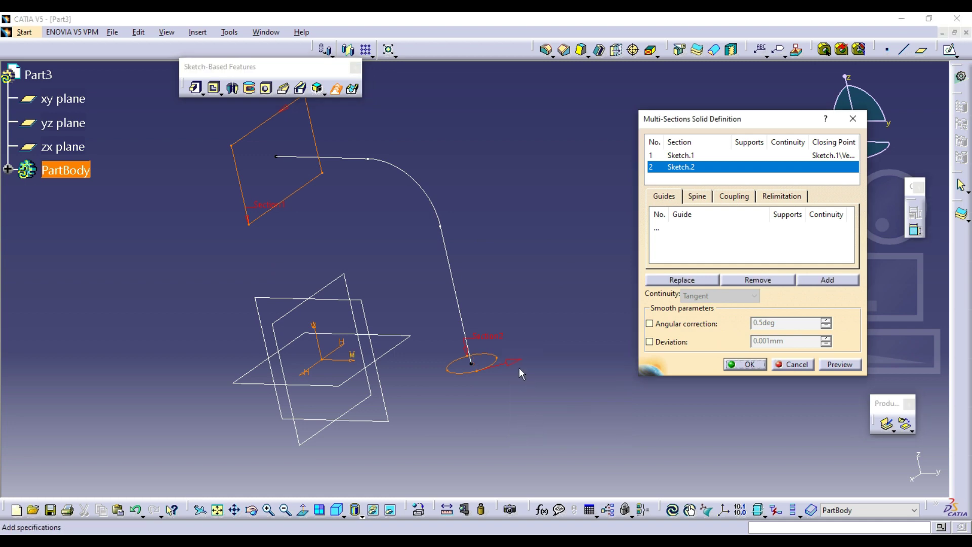
left_click(516, 352)
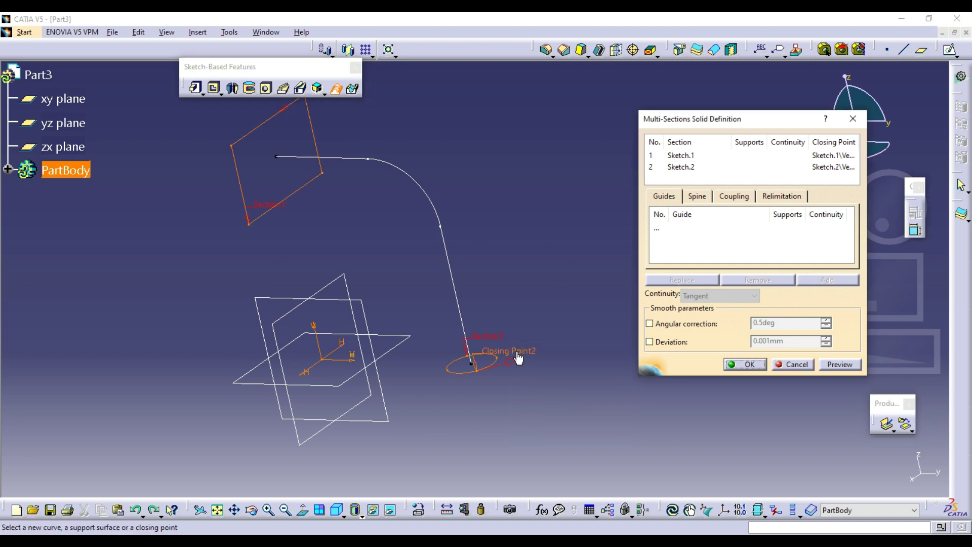
right_click(519, 359)
left_click(557, 420)
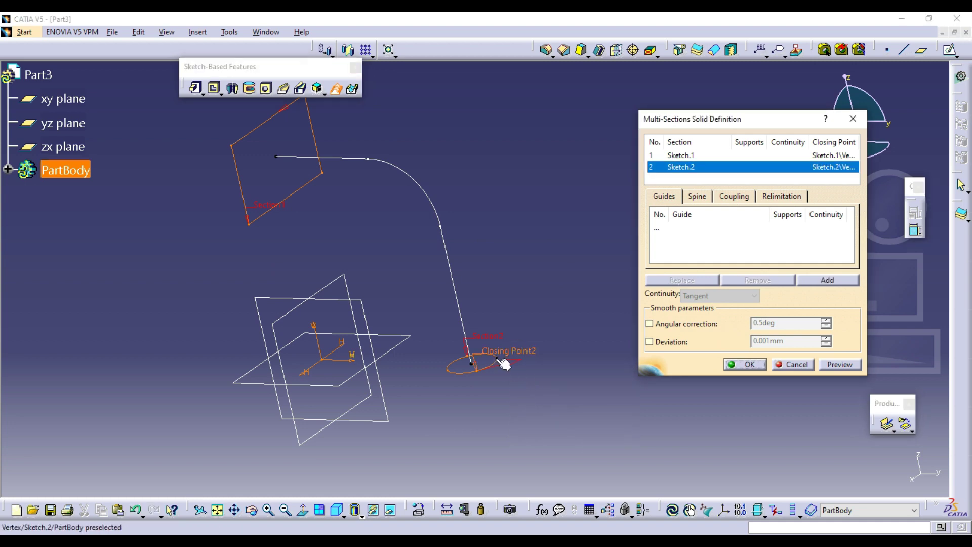
left_click(498, 358)
Set the sections coupling to Vertices and preview the multi-sections solid.
left_click(738, 198)
left_click(745, 213)
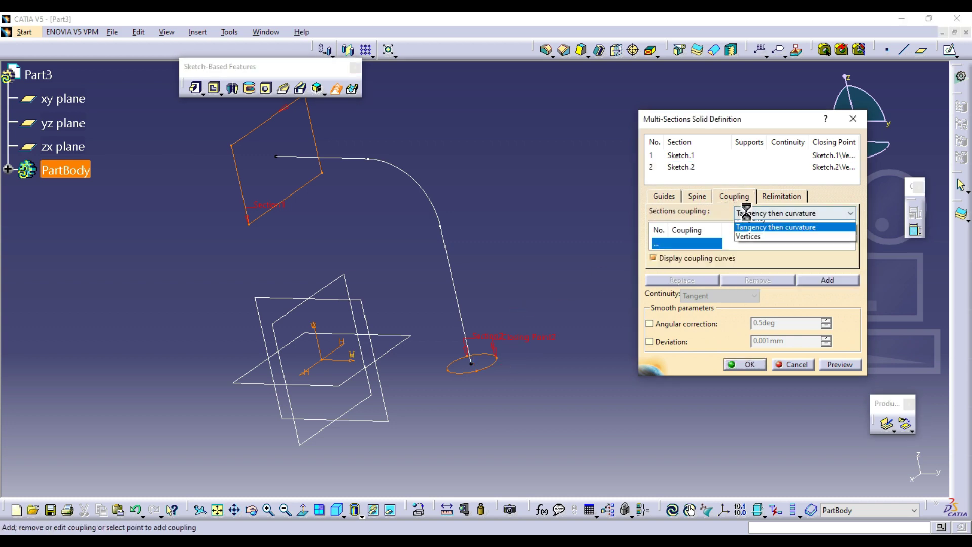
left_click(744, 254)
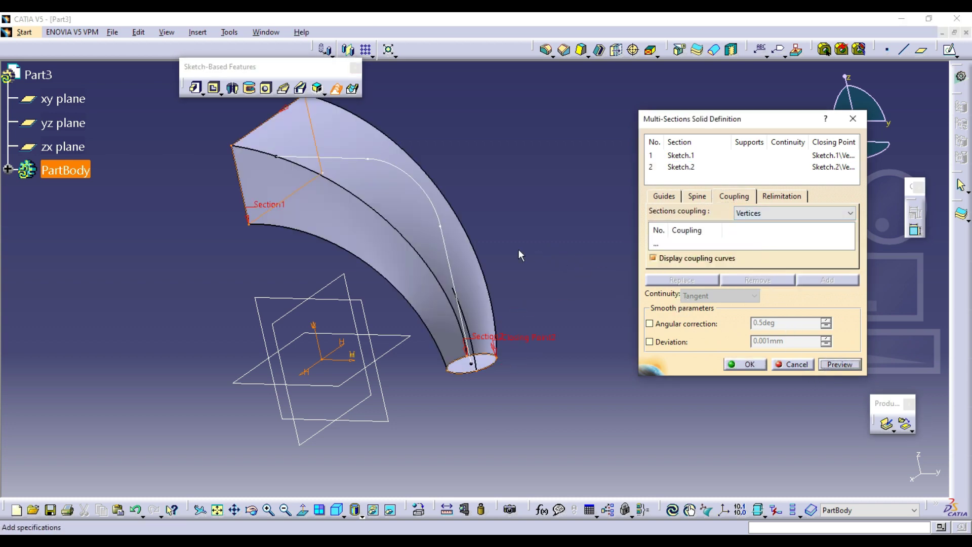
left_click(824, 364)
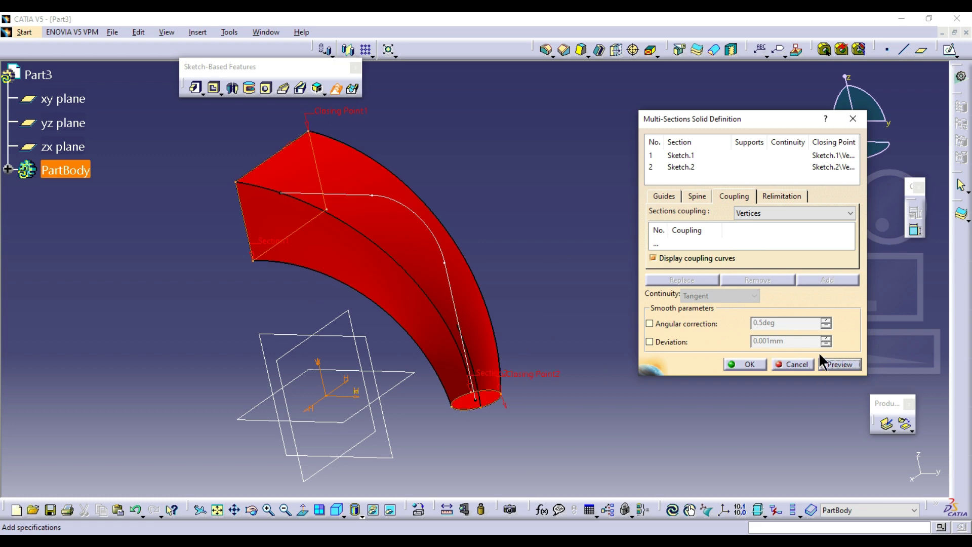
Try to use the rounded path sketch as a guide and preview the multi-sections solid.
middle_click_drag(456, 335, 514, 273)
left_click(670, 193)
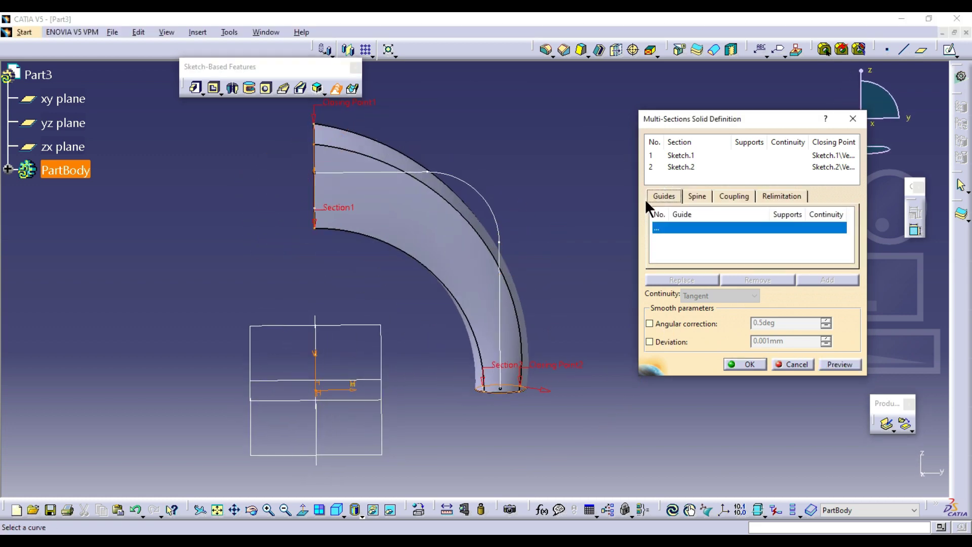
left_click(481, 199)
left_click(838, 365)
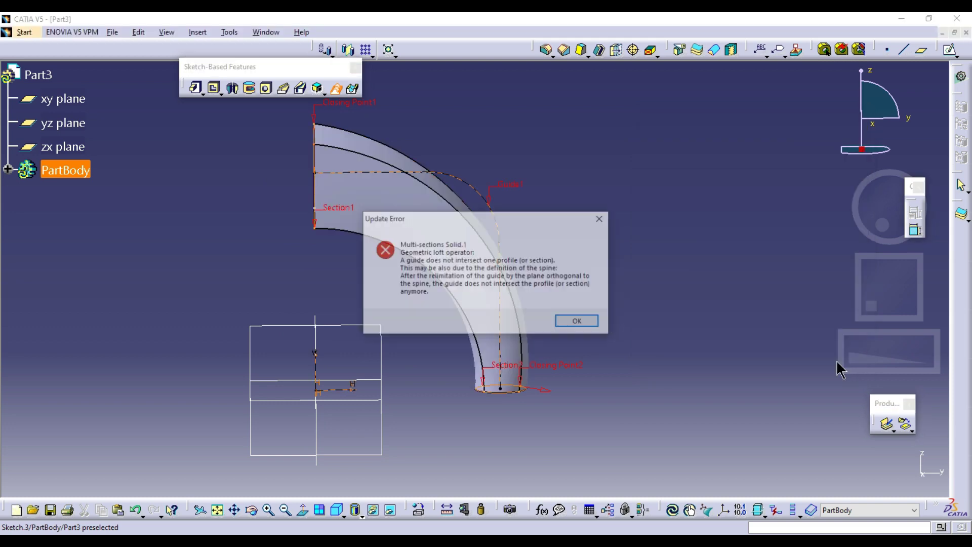
left_click(579, 323)
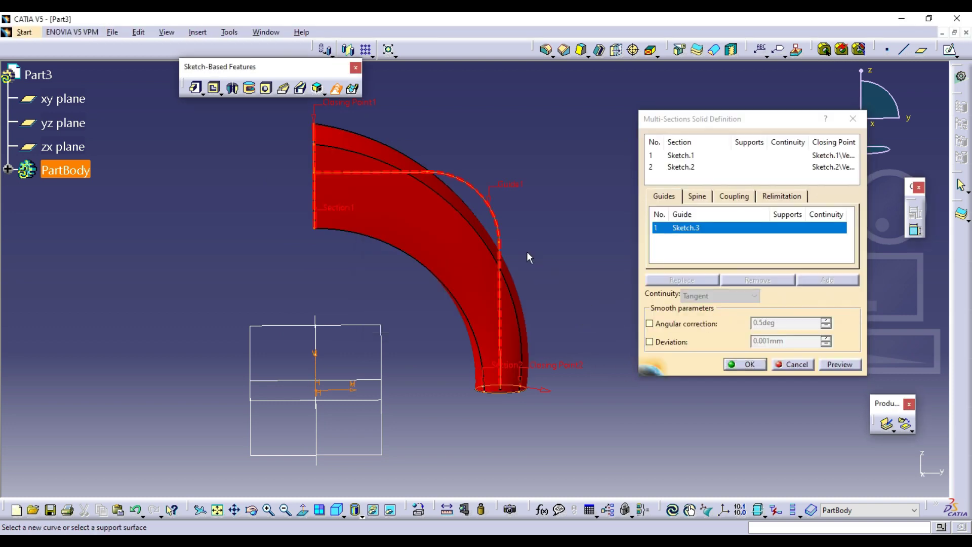
Remove the rounded path sketch from the solid's guides.
middle_click_drag(526, 252, 490, 313)
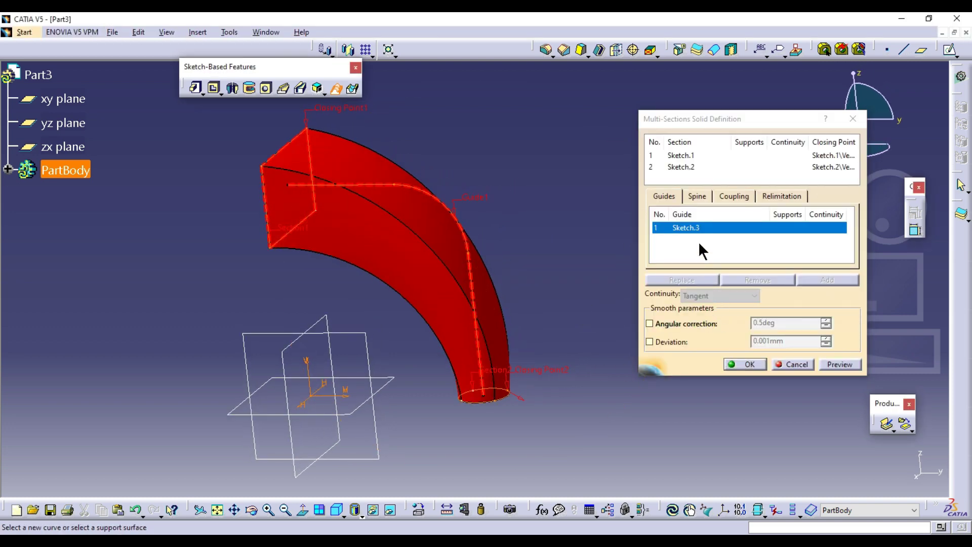
right_click(692, 226)
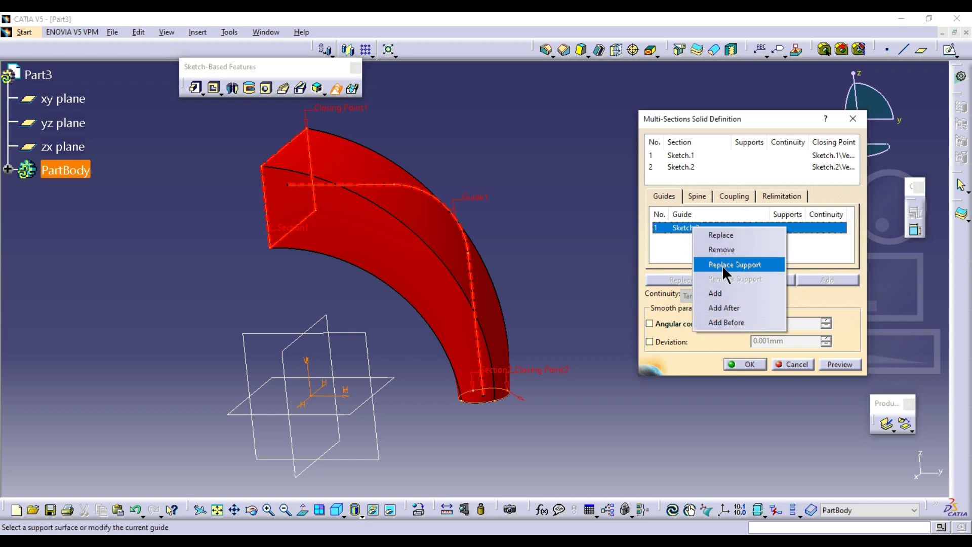
left_click(725, 250)
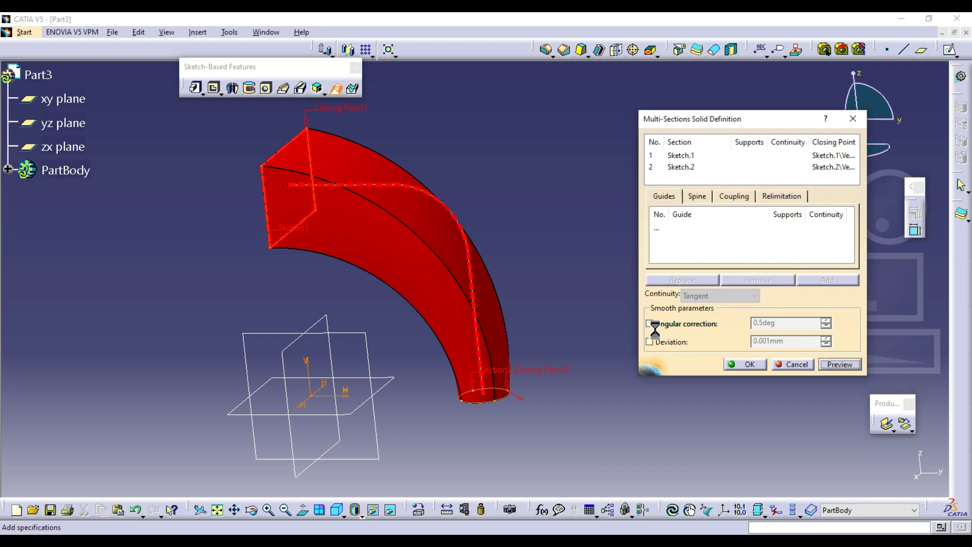
Use the rounded path sketch as the spine and create the multi-sections solid.
left_click(710, 191)
left_click(703, 227)
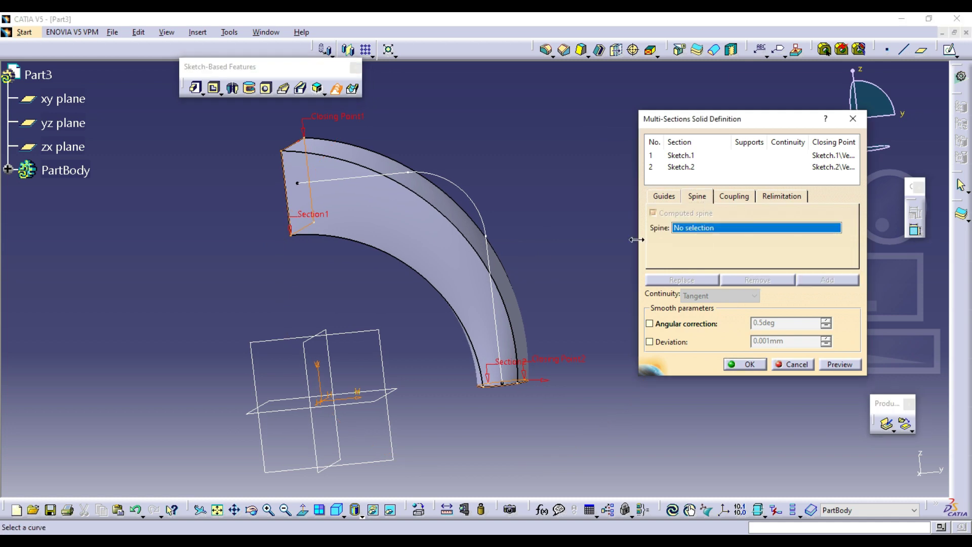
left_click(478, 216)
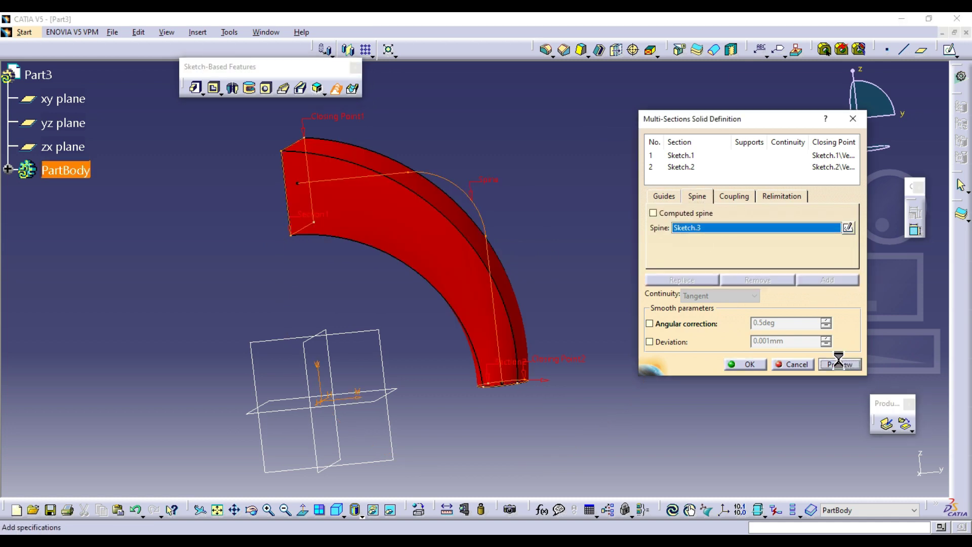
left_click(746, 364)
middle_click_drag(623, 282, 475, 266)
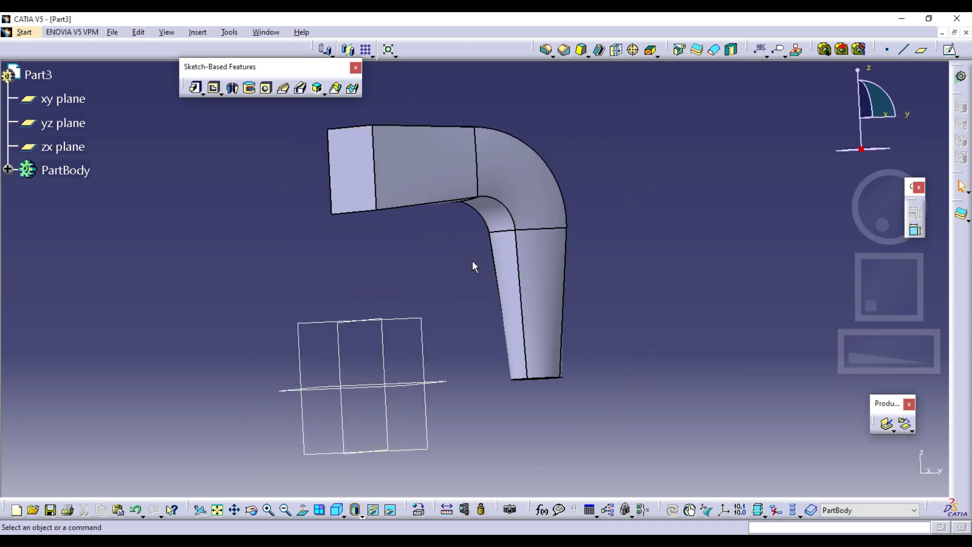
Create a new part document with the default part settings.
key("ctrl+n")
type("pAnalysis")
key("Return")
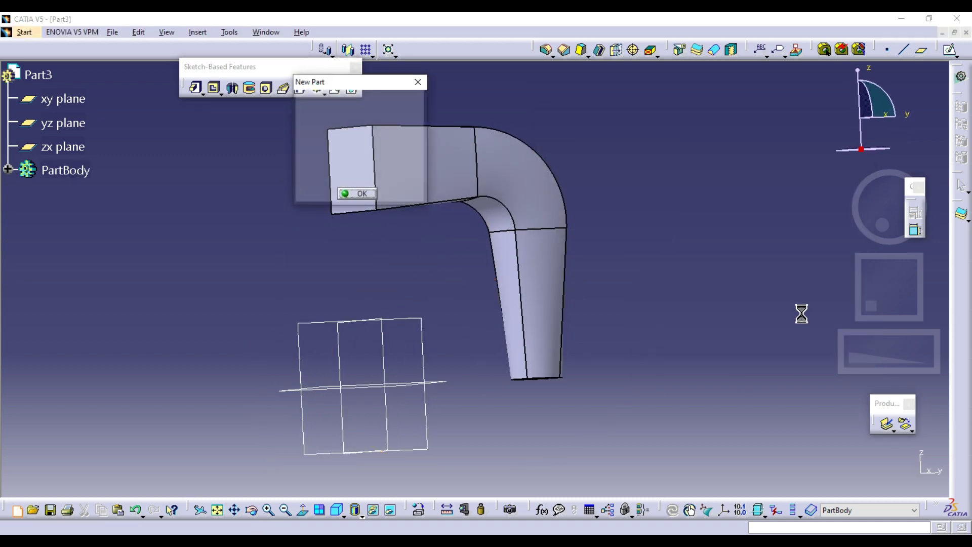
key("Return")
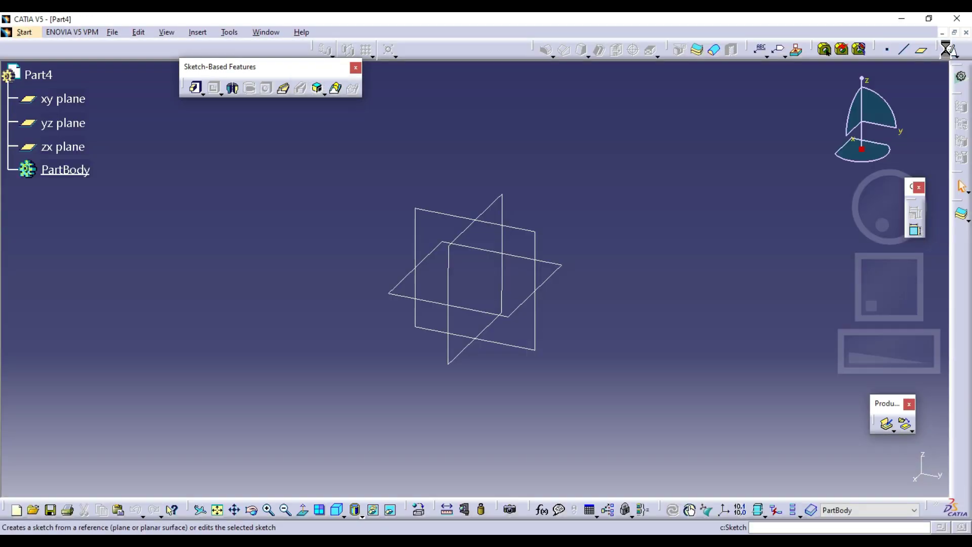
Sketch a four-point S-shaped spline on the yz plane, running down across the origin area.
left_click(950, 50)
left_click(527, 234)
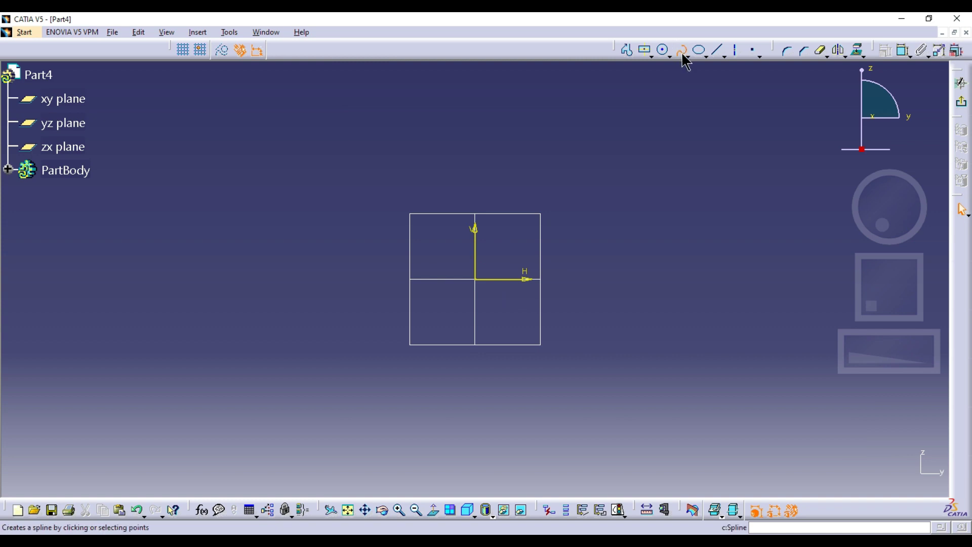
left_click(682, 50)
left_click(315, 203)
left_click(471, 167)
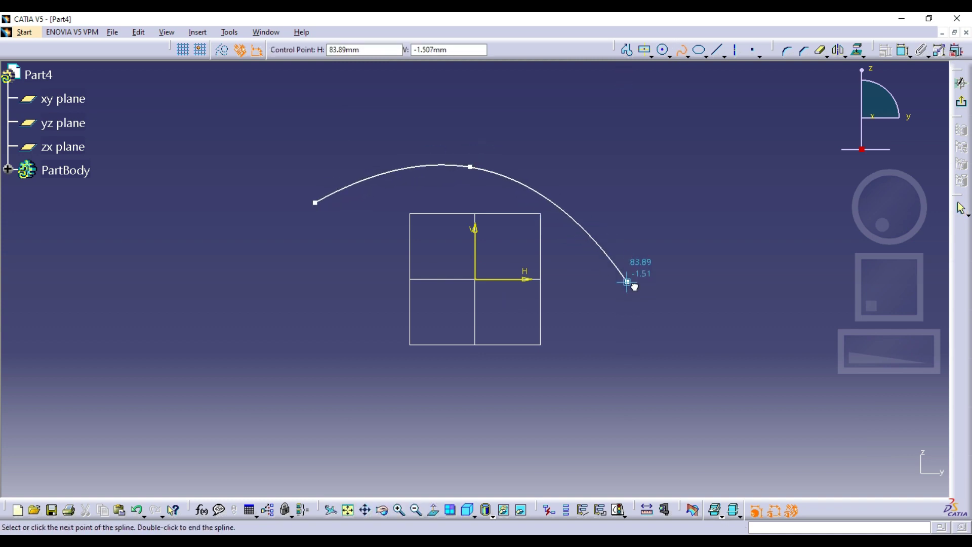
left_click(628, 282)
left_click(750, 266)
key("Escape")
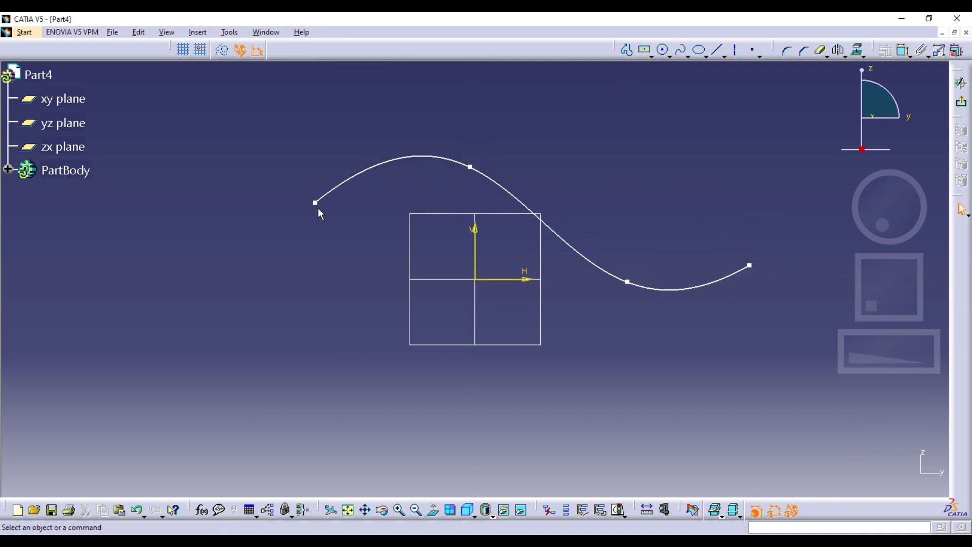
Reshape the spline by moving both end points and the second control point, and leave the sketch.
left_click_drag(315, 203, 320, 138)
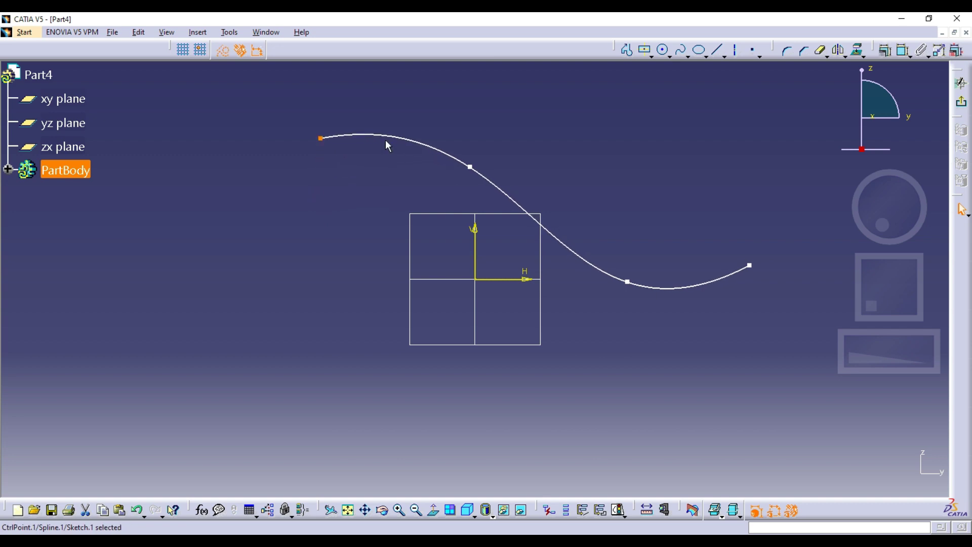
left_click_drag(749, 266, 729, 296)
left_click(746, 219)
left_click_drag(469, 171, 497, 162)
left_click(961, 104)
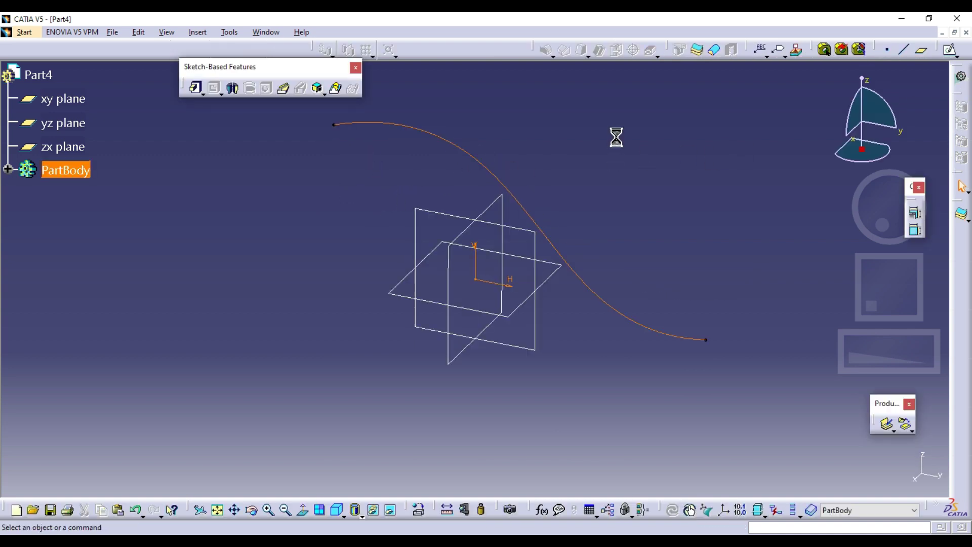
Create a plane normal to the spline at its upper end vertex.
left_click(616, 135)
left_click(922, 49)
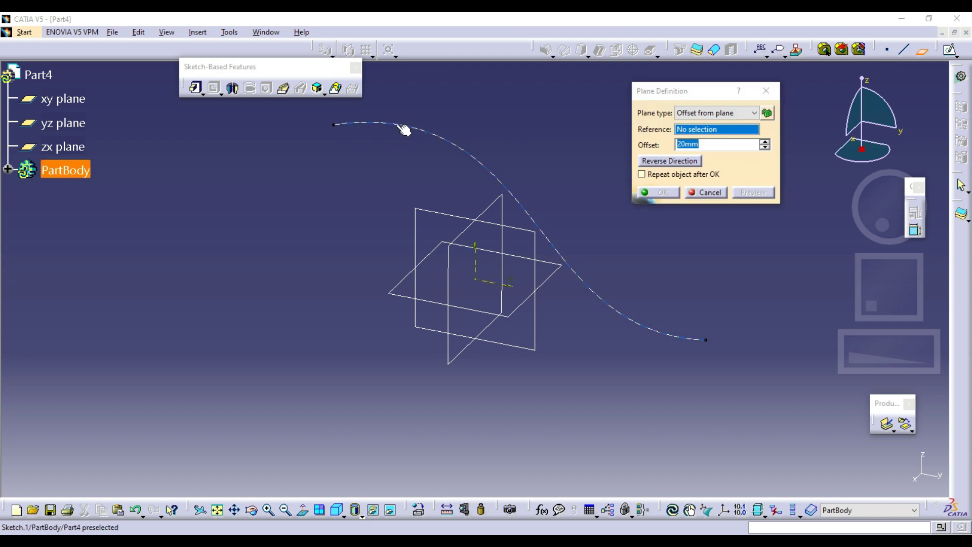
left_click(338, 125)
left_click(336, 124)
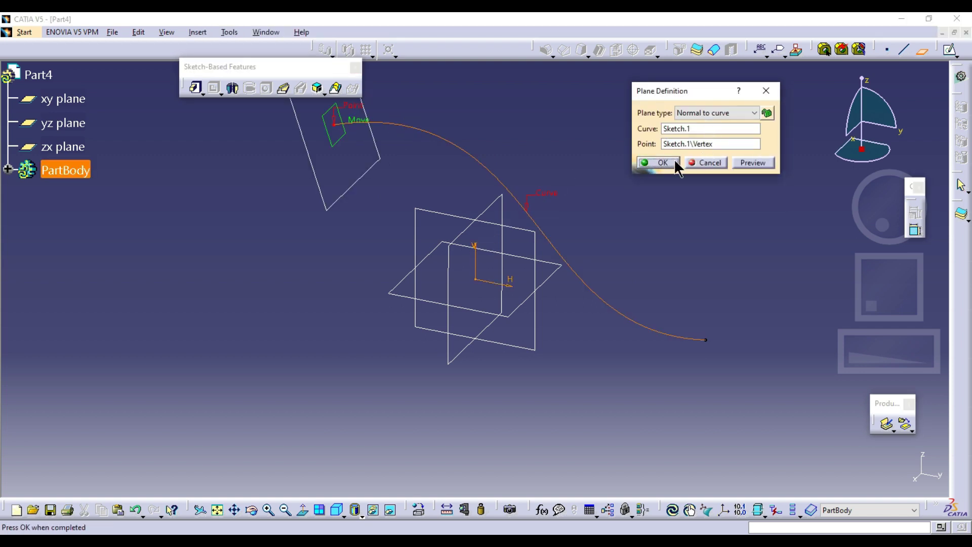
left_click(659, 161)
Sketch a circle on the plane at the spline's upper end, placed beside the spline's end point.
left_click(950, 50)
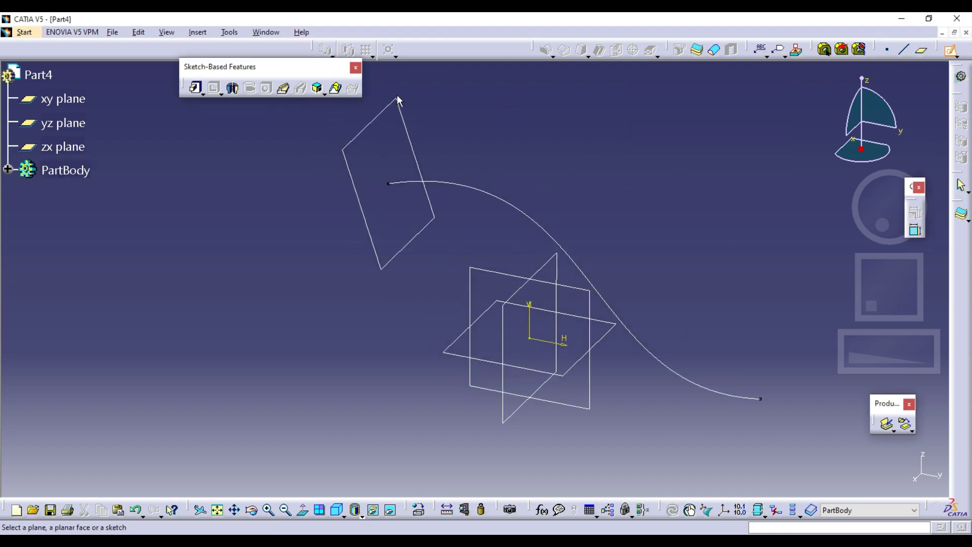
left_click(371, 126)
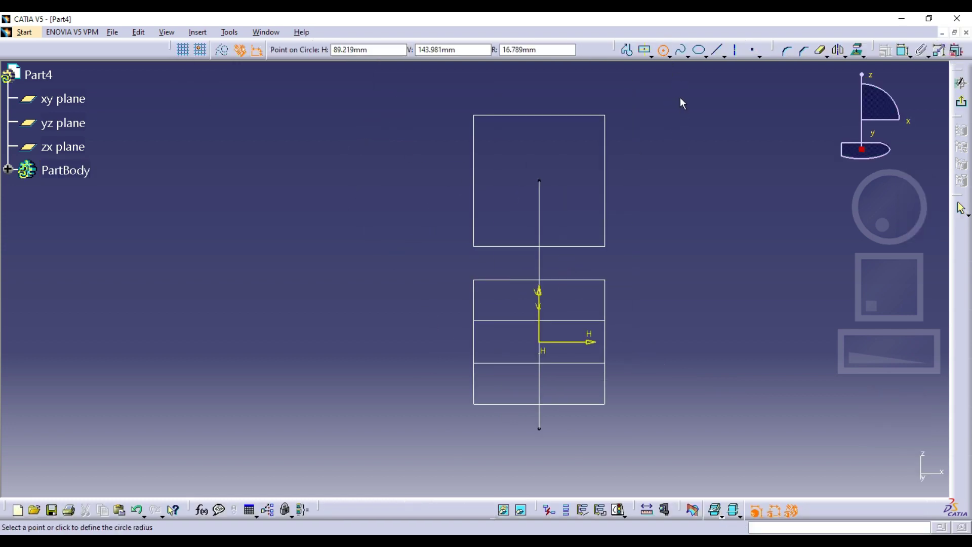
left_click(680, 139)
left_click(679, 85)
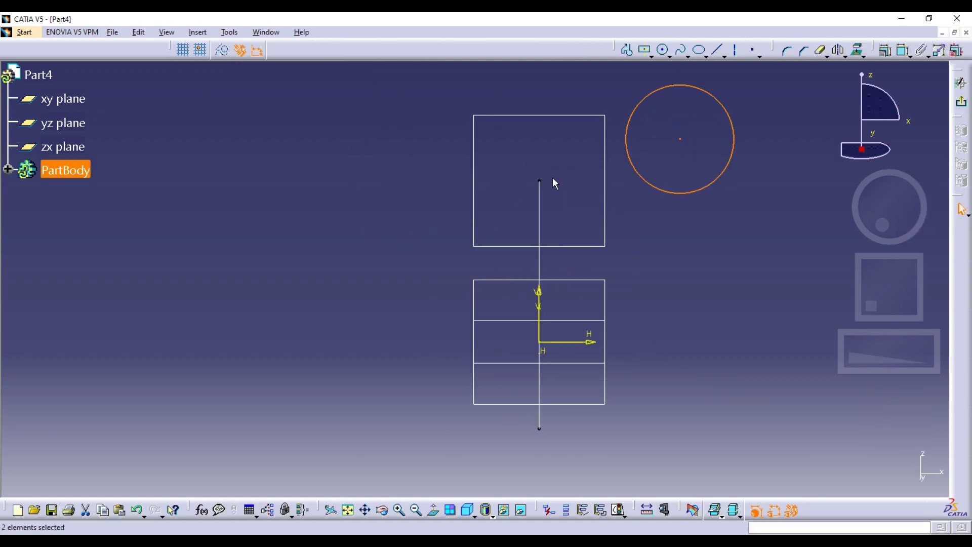
Make the circle's centre coincident with the spline's upper end point, shrink the circle slightly and leave the sketch.
left_click(886, 50)
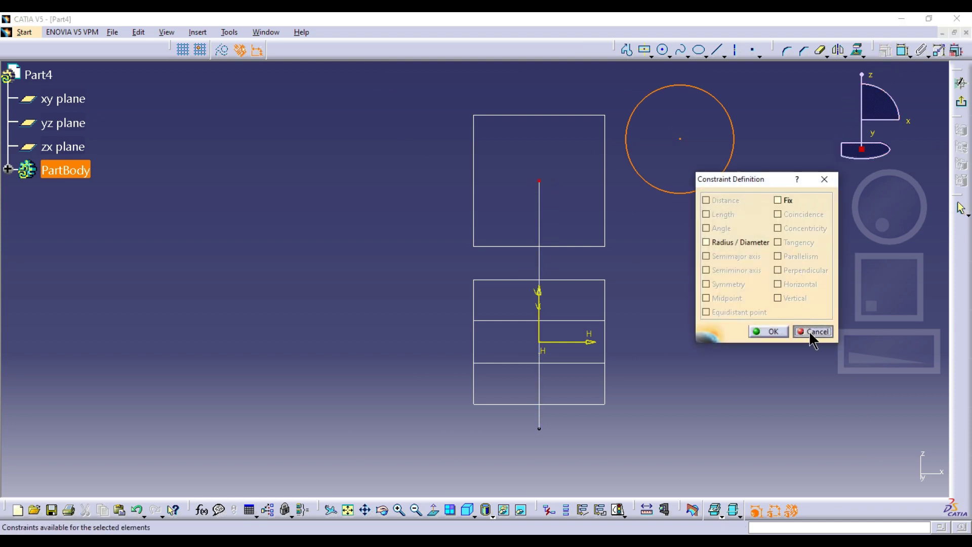
left_click(813, 332)
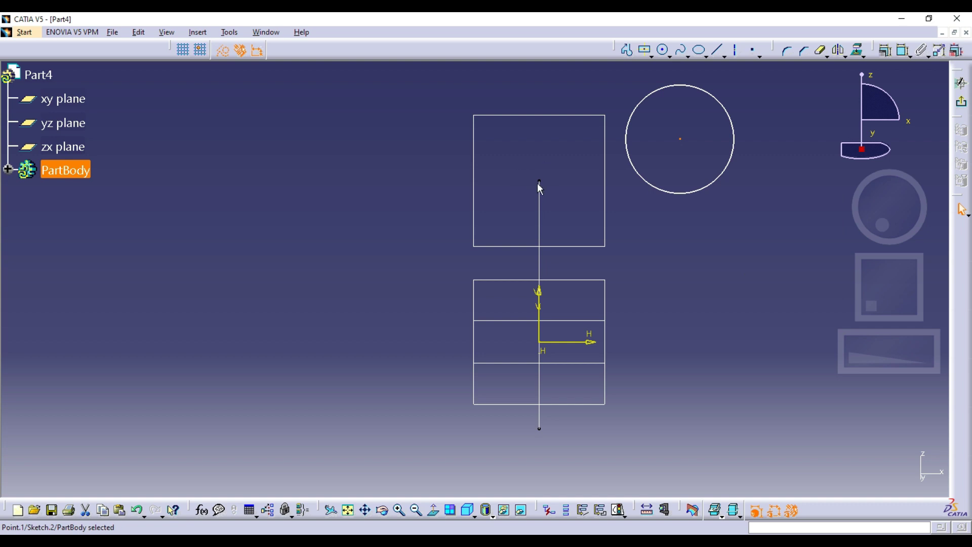
left_click(885, 49)
left_click(800, 215)
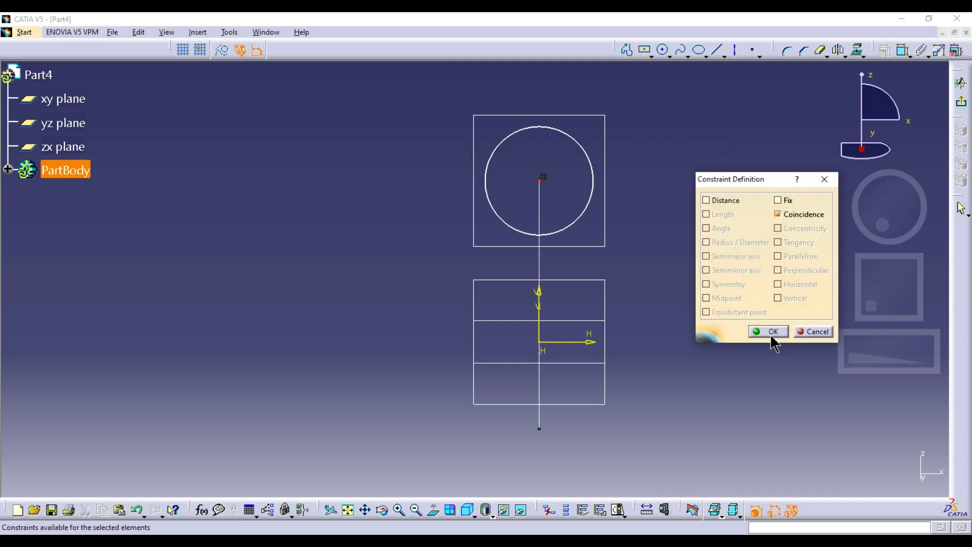
left_click(771, 333)
left_click_drag(560, 222, 558, 219)
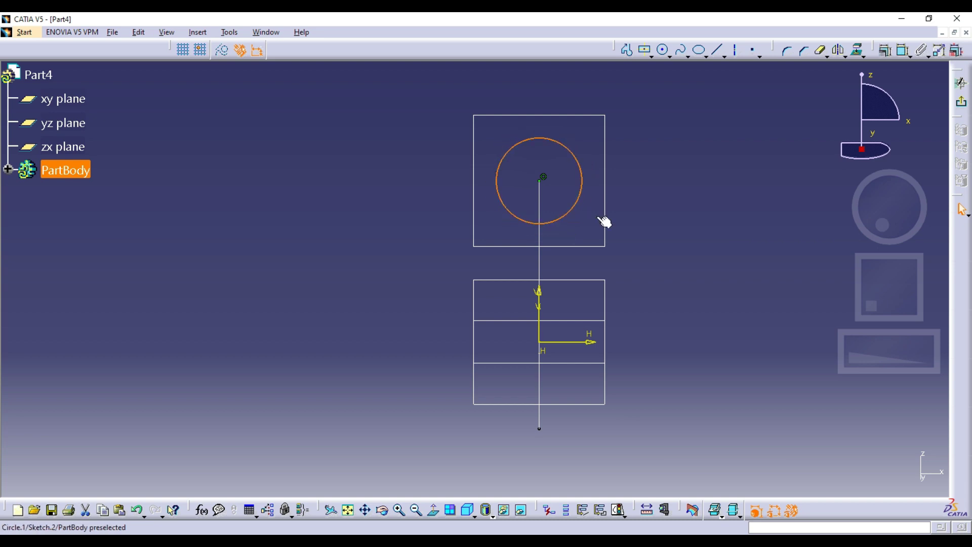
left_click(790, 146)
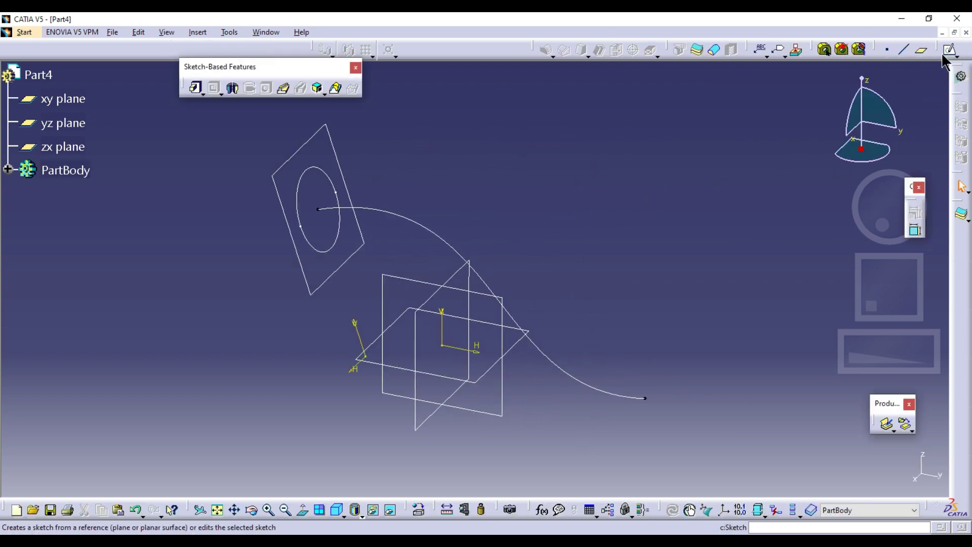
Create a plane normal to the spline at its lower end vertex.
left_click(921, 49)
left_click(636, 398)
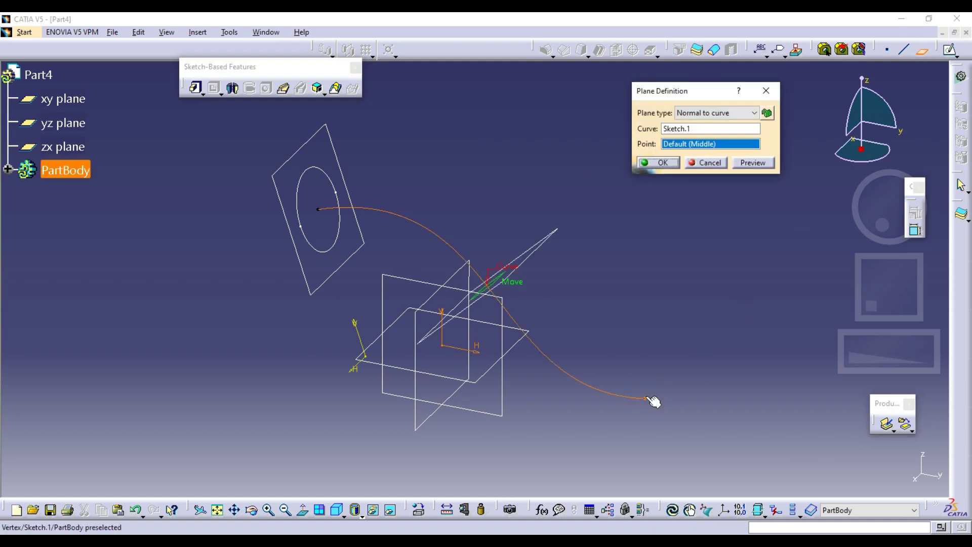
left_click(644, 398)
left_click(662, 163)
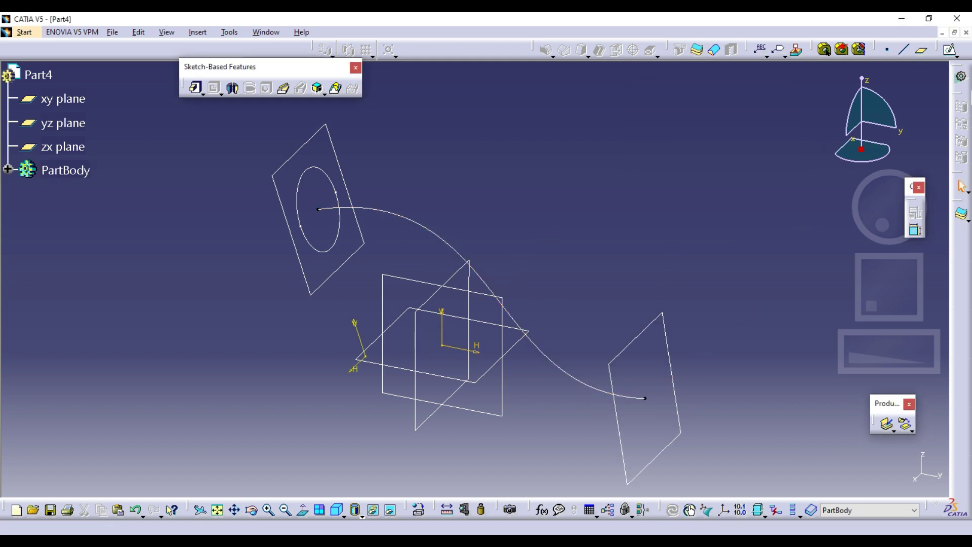
Sketch a circle larger than the first one on the plane at the spline's lower end.
left_click(950, 49)
left_click(649, 338)
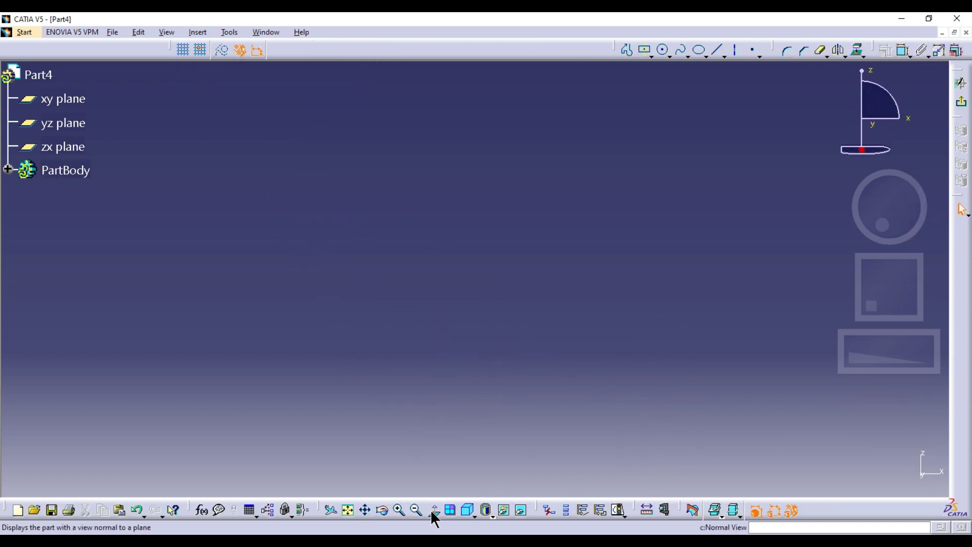
left_click(348, 510)
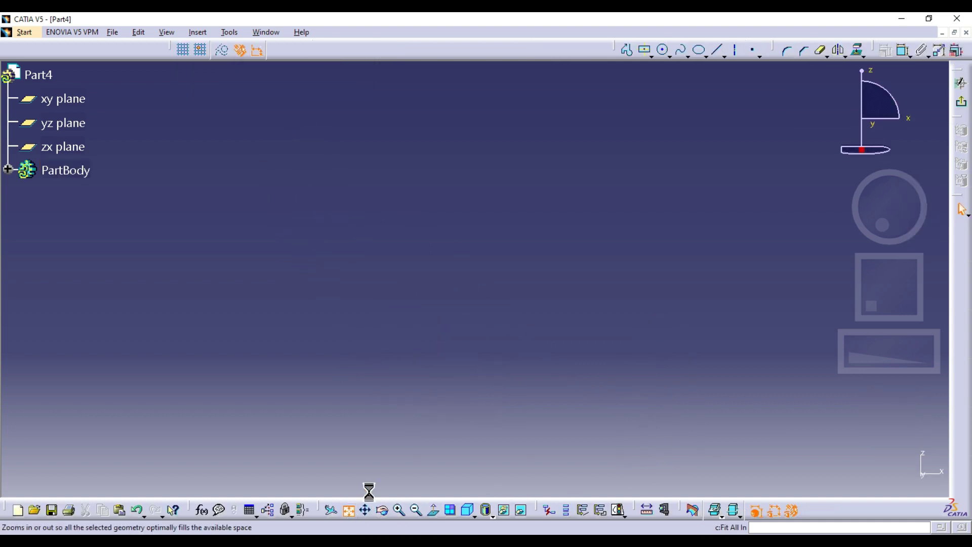
left_click(664, 50)
left_click(650, 260)
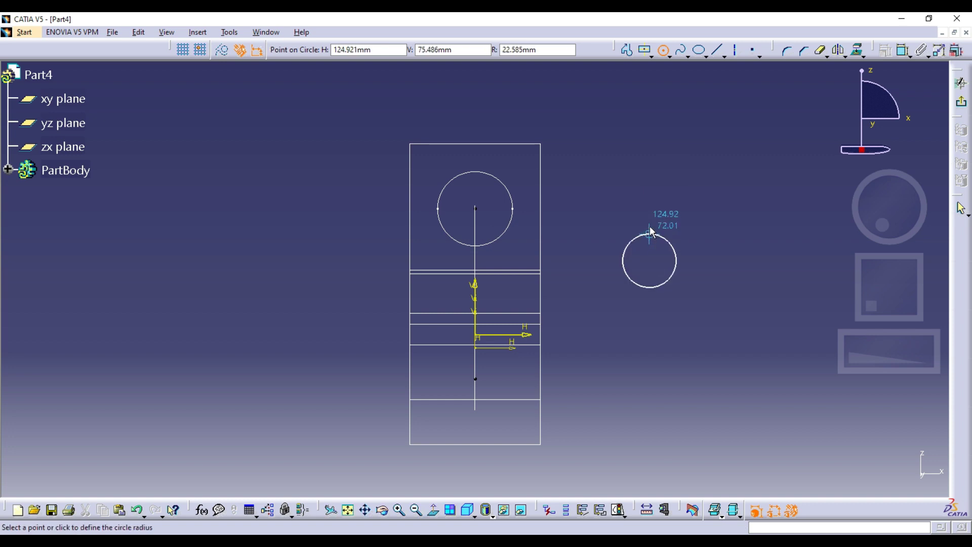
left_click(650, 189)
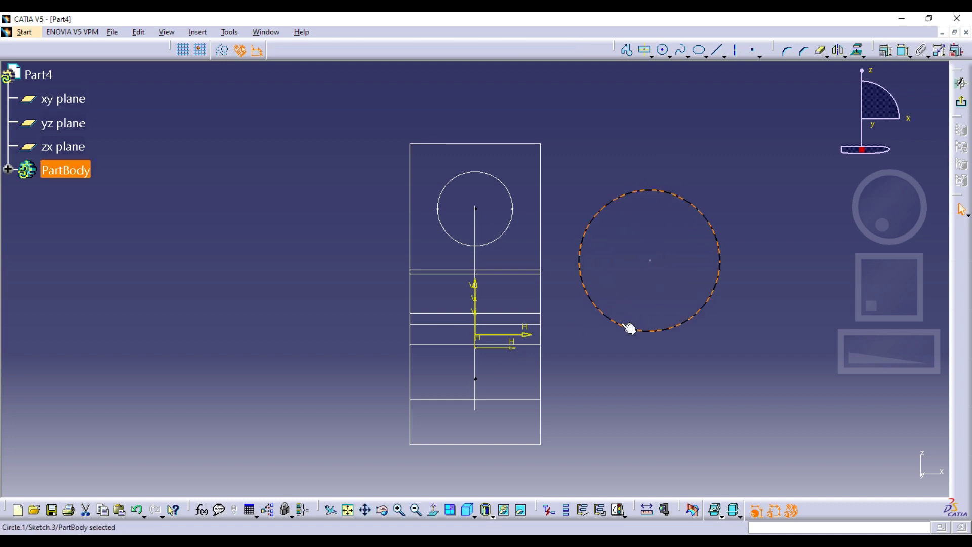
Make the larger circle's centre coincident with the spline's lower end point and leave the sketch.
left_click(650, 260)
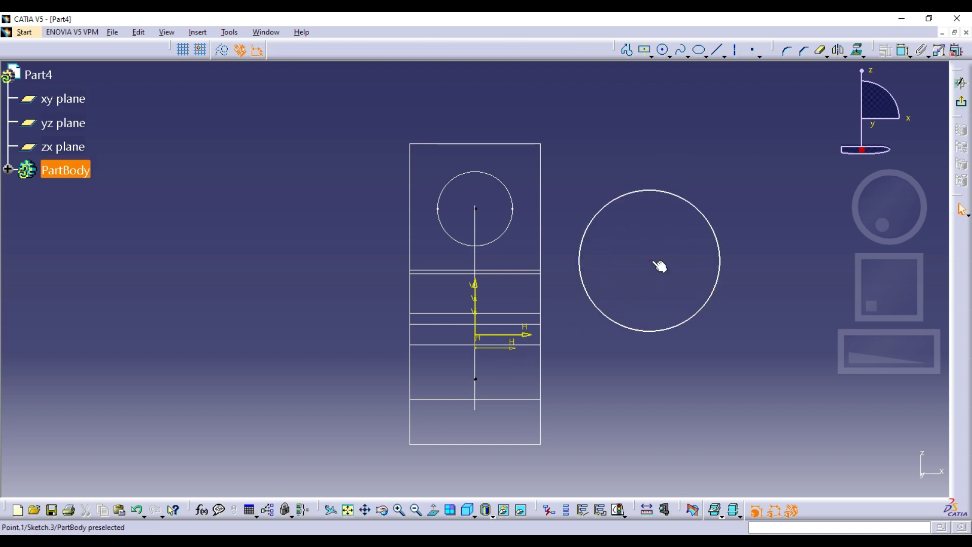
left_click(476, 380, "ctrl")
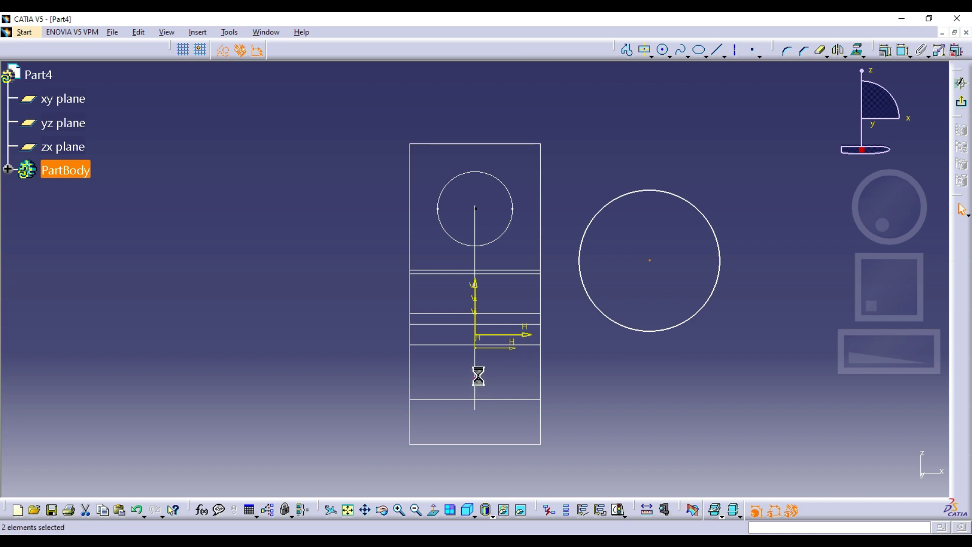
left_click(885, 50)
left_click(801, 214)
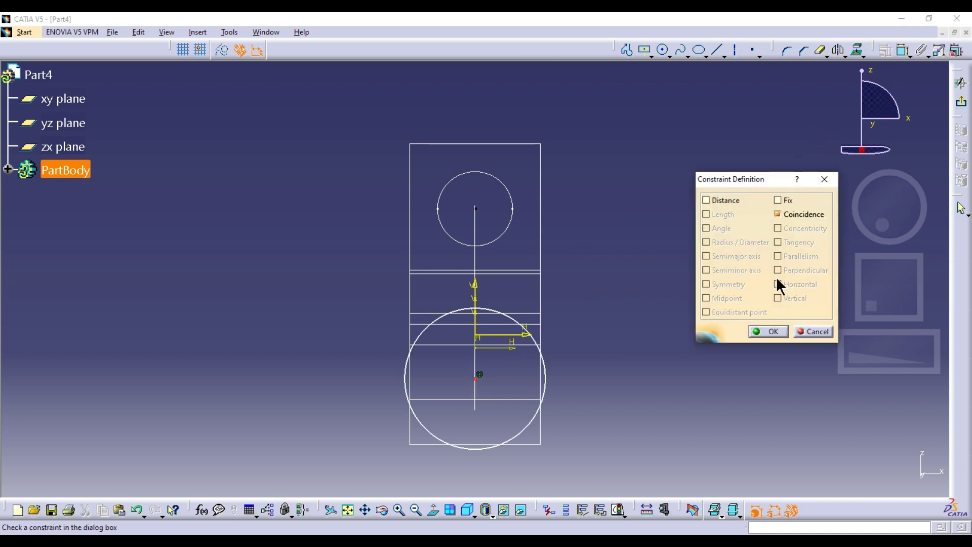
left_click(766, 334)
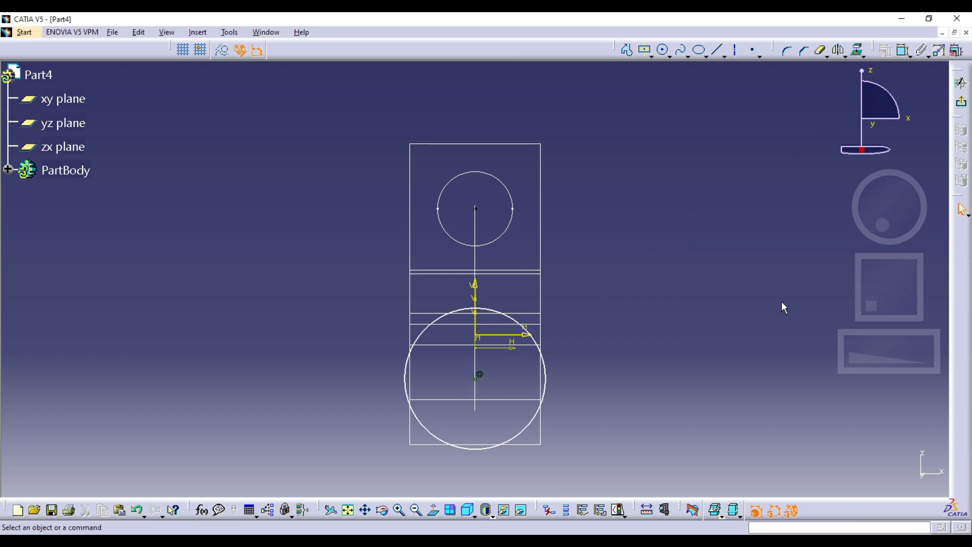
left_click(961, 102)
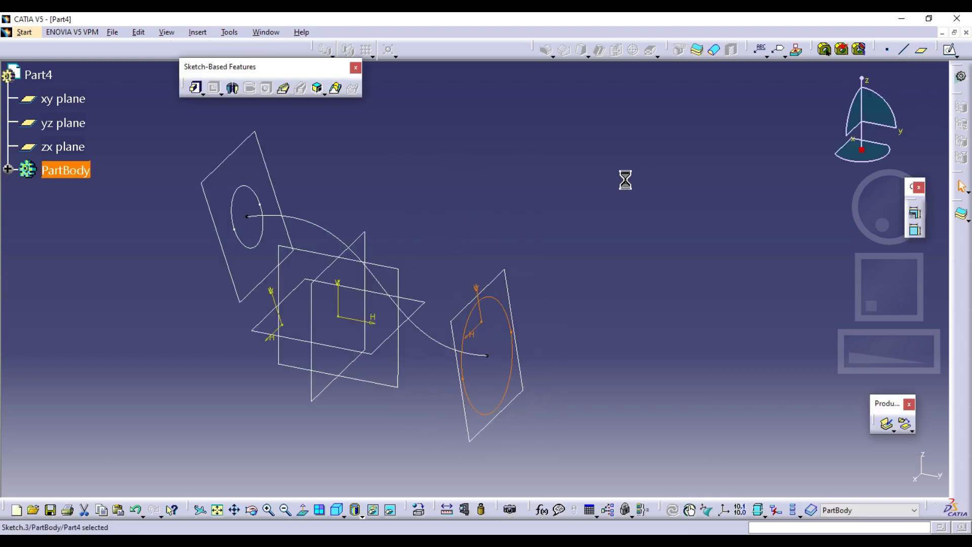
Start a multi-sections solid with the small and the large circle sketches as its sections.
left_click(334, 89)
left_click(264, 200)
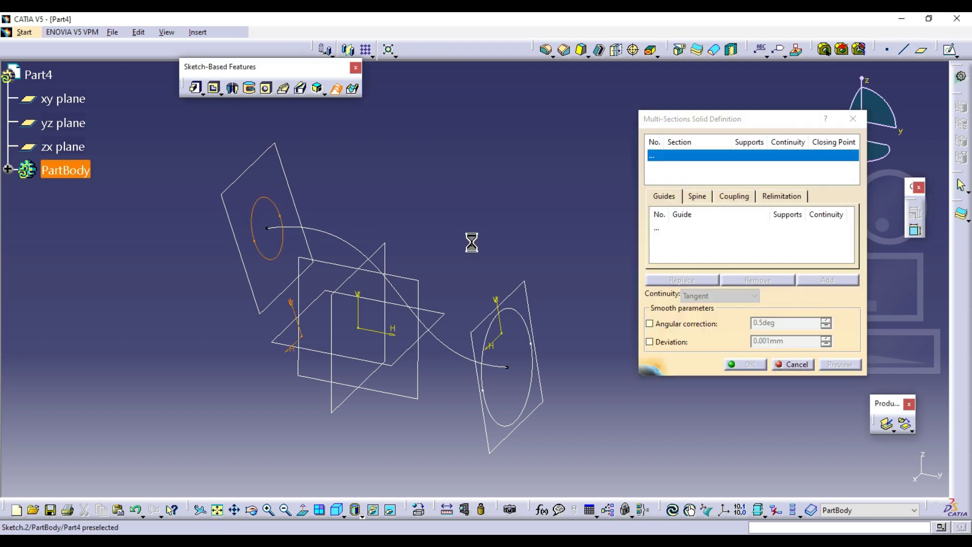
left_click(508, 310)
Set the sections coupling to Vertices and preview the solid between the two circles.
left_click(750, 194)
left_click(749, 213)
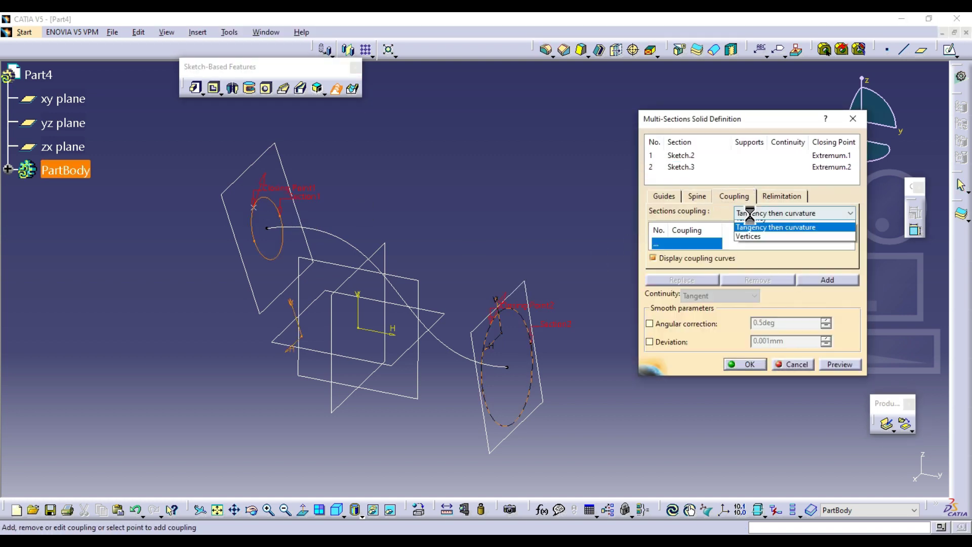
left_click(755, 254)
left_click(838, 365)
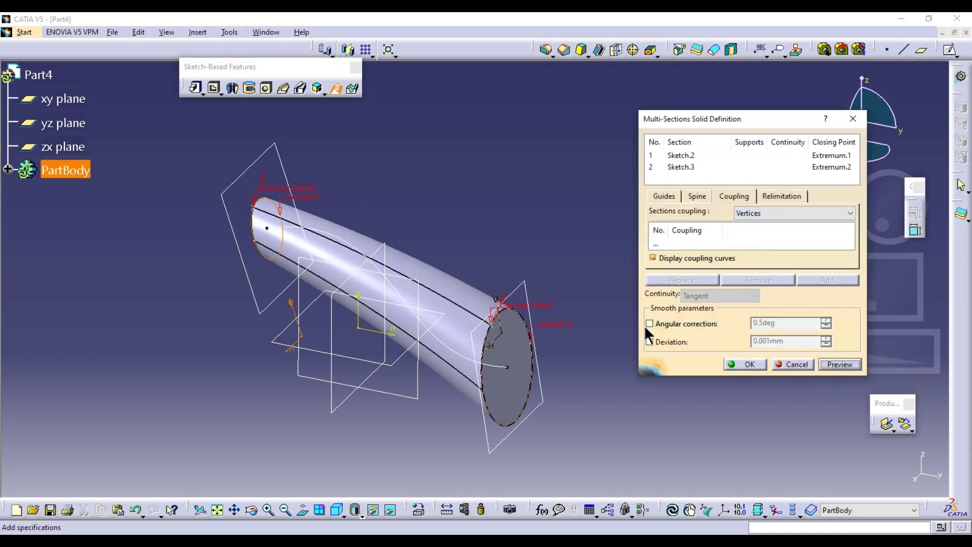
middle_click_drag(502, 223, 563, 213)
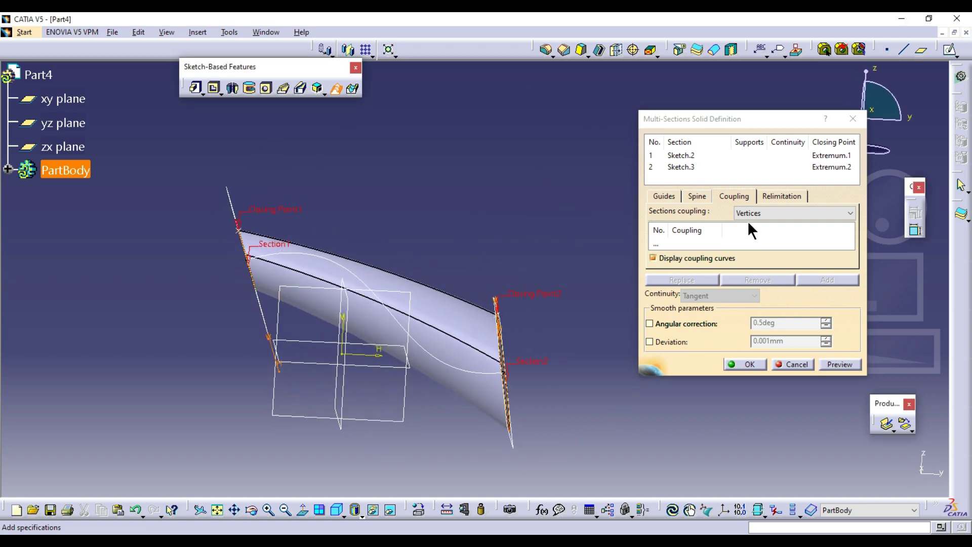
Use the S-shaped spline sketch as the spine of the multi-sections solid and create the solid.
left_click(697, 197)
left_click(685, 228)
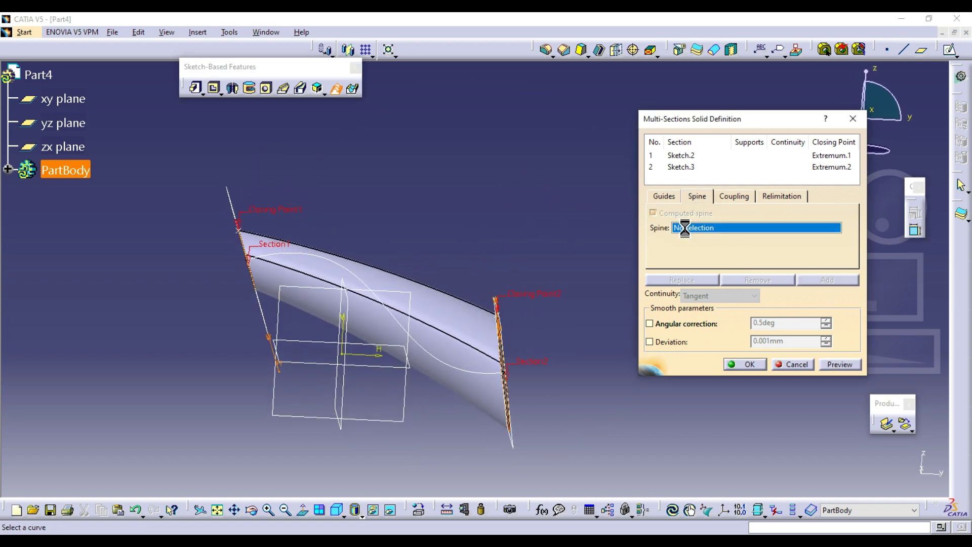
left_click(357, 274)
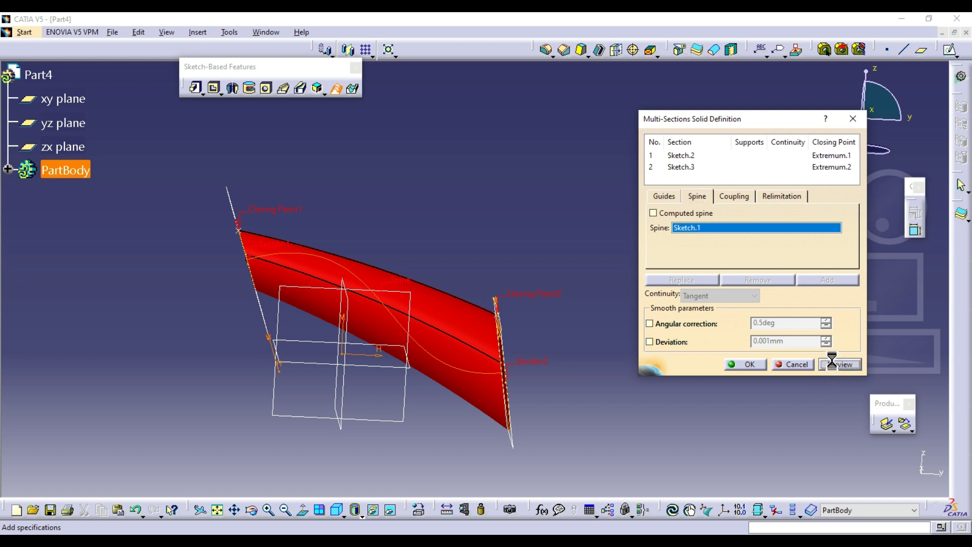
left_click(746, 365)
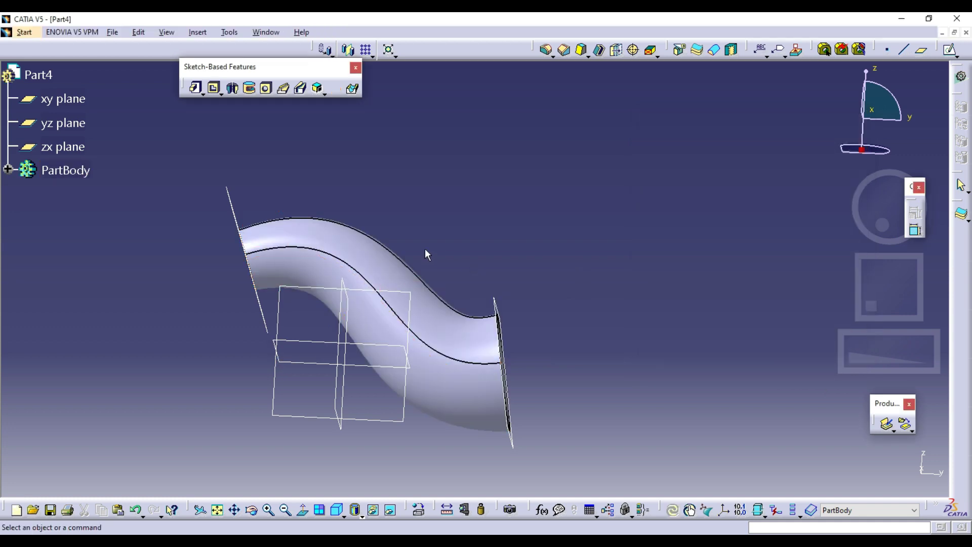
middle_click_drag(425, 248, 375, 206)
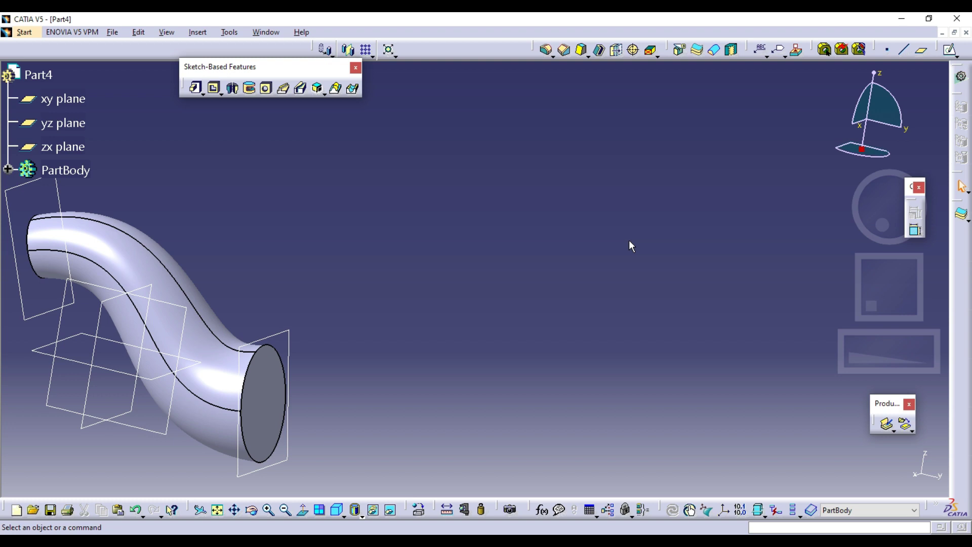
left_click(323, 92)
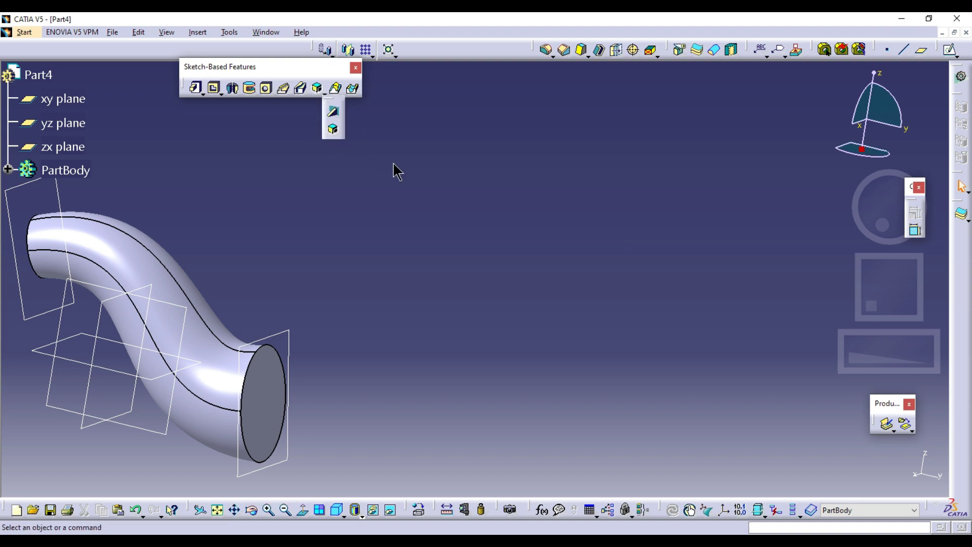
left_click(466, 293)
middle_click_drag(196, 315, 331, 315)
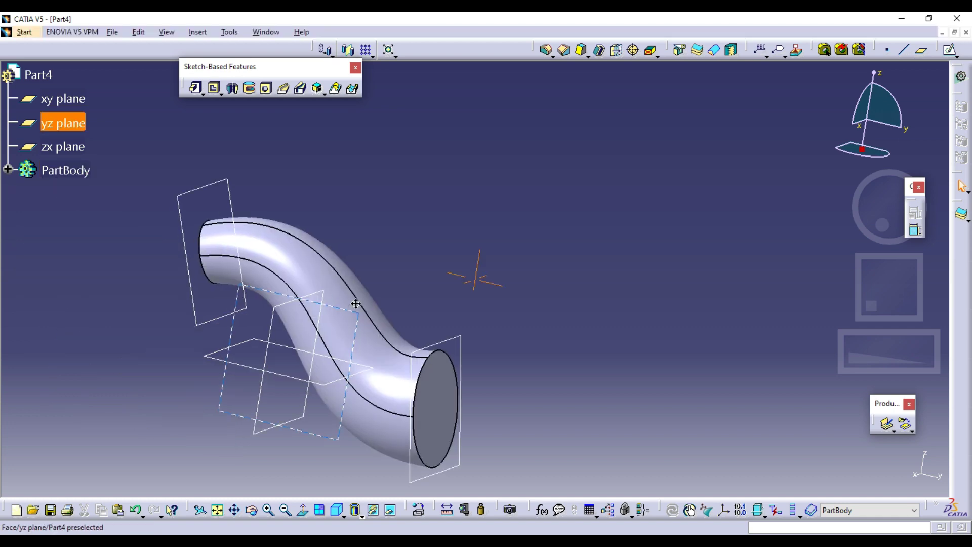
middle_click_drag(397, 226, 384, 124)
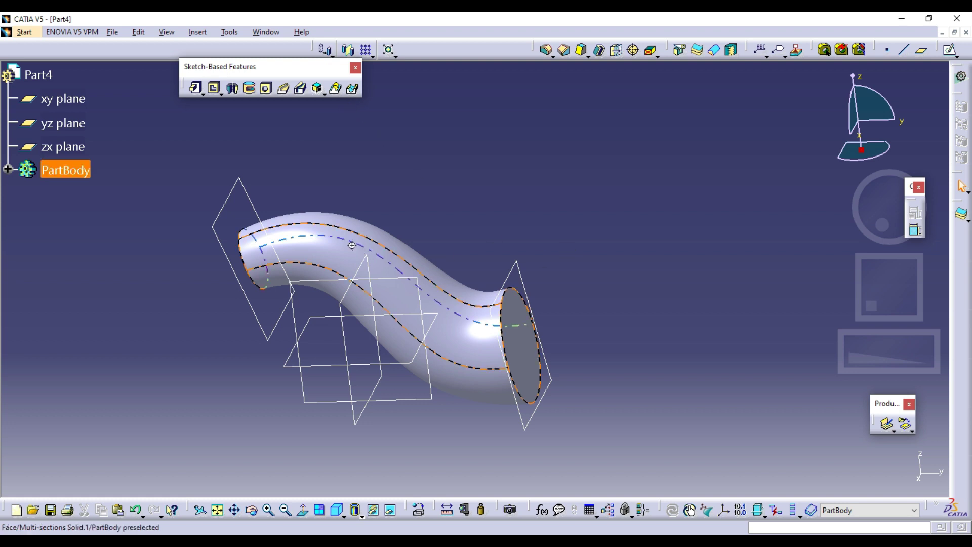
middle_click_drag(389, 256, 394, 213)
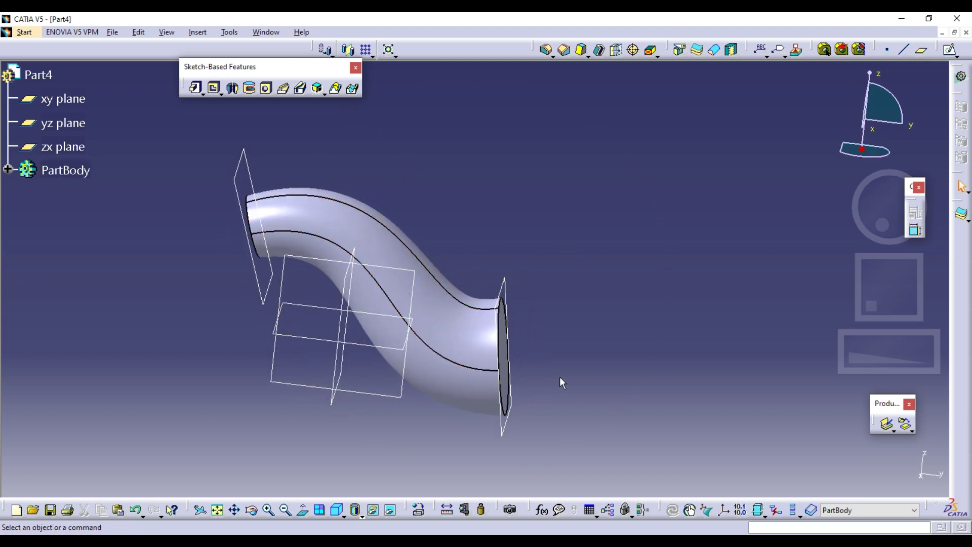